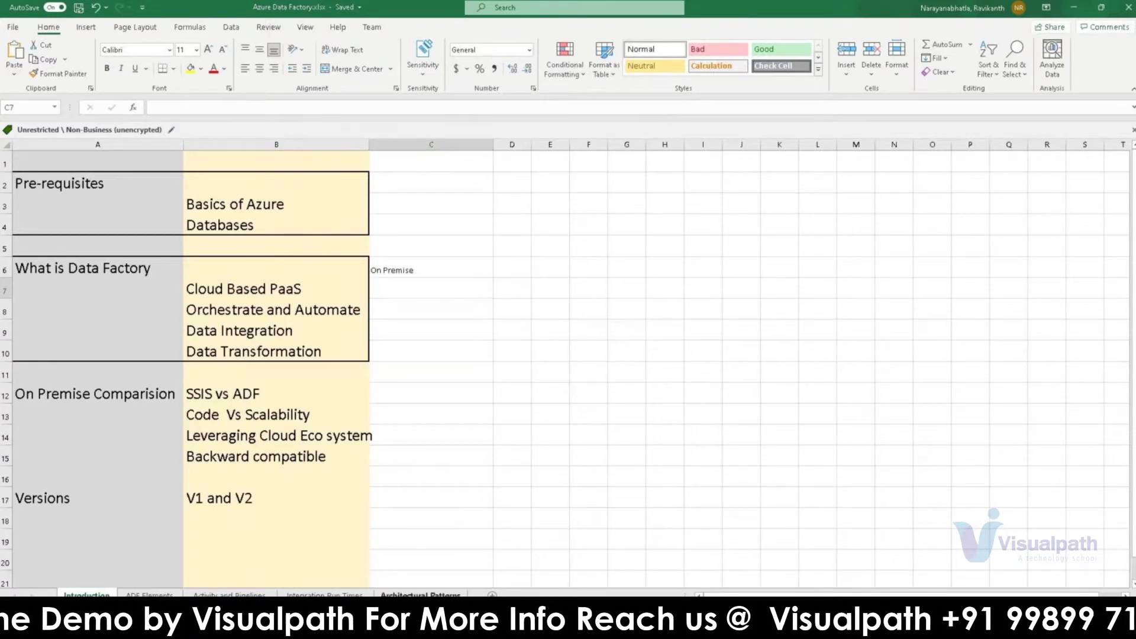
# Show the hybrid pattern diagram on the Architectural Patterns sheet at a larger size.
pyautogui.click(422, 594)
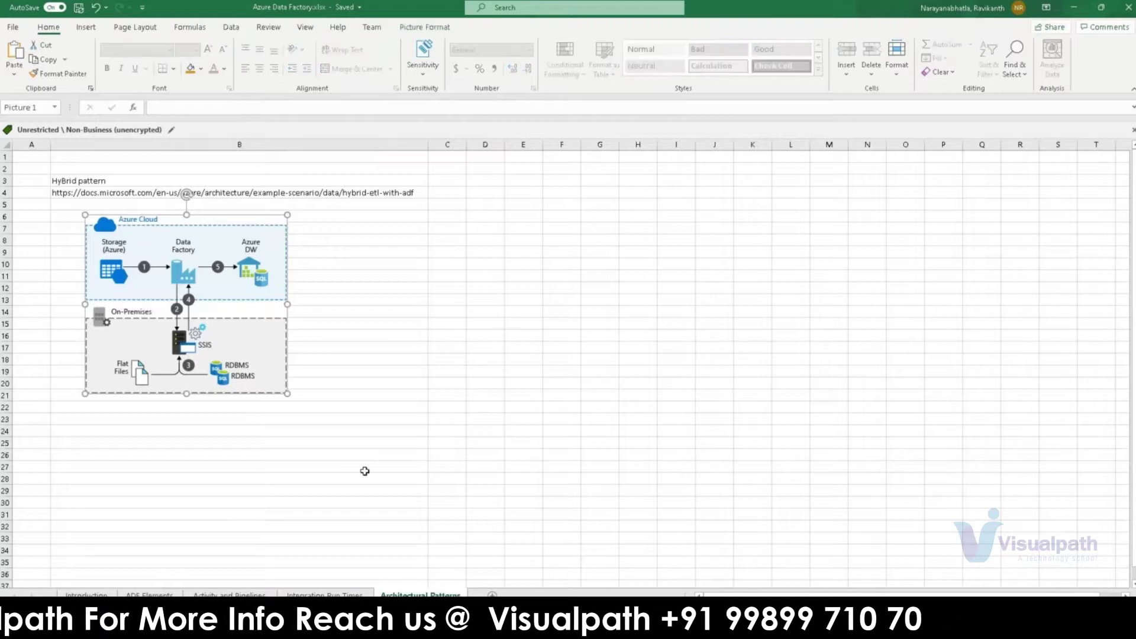
pyautogui.scroll(1, 568, 355)
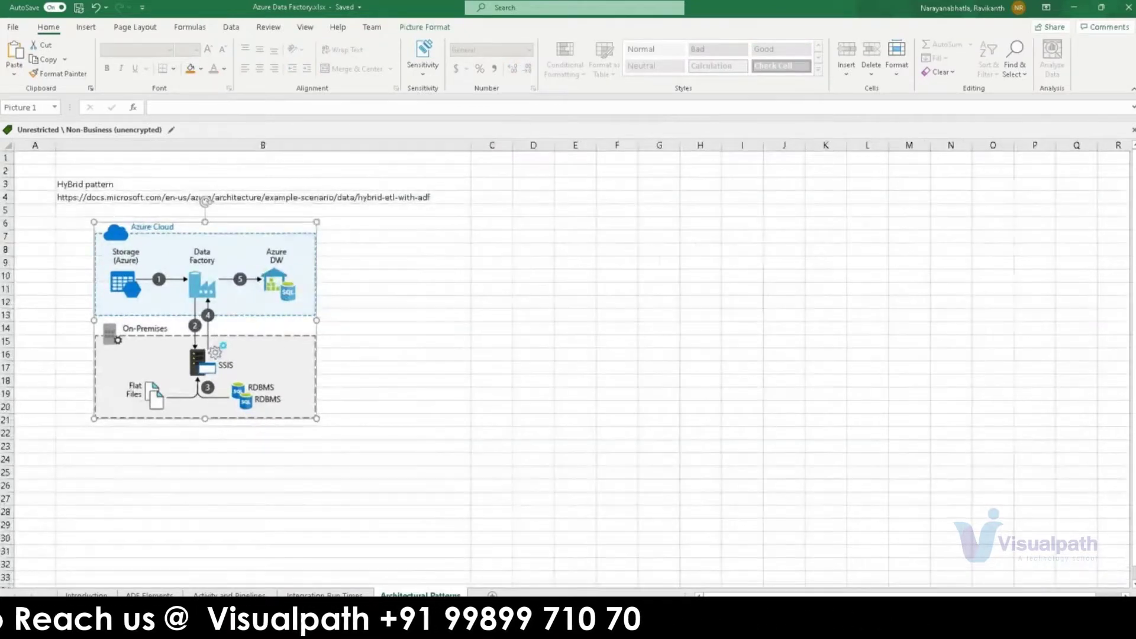
pyautogui.scroll(1, 672, 559)
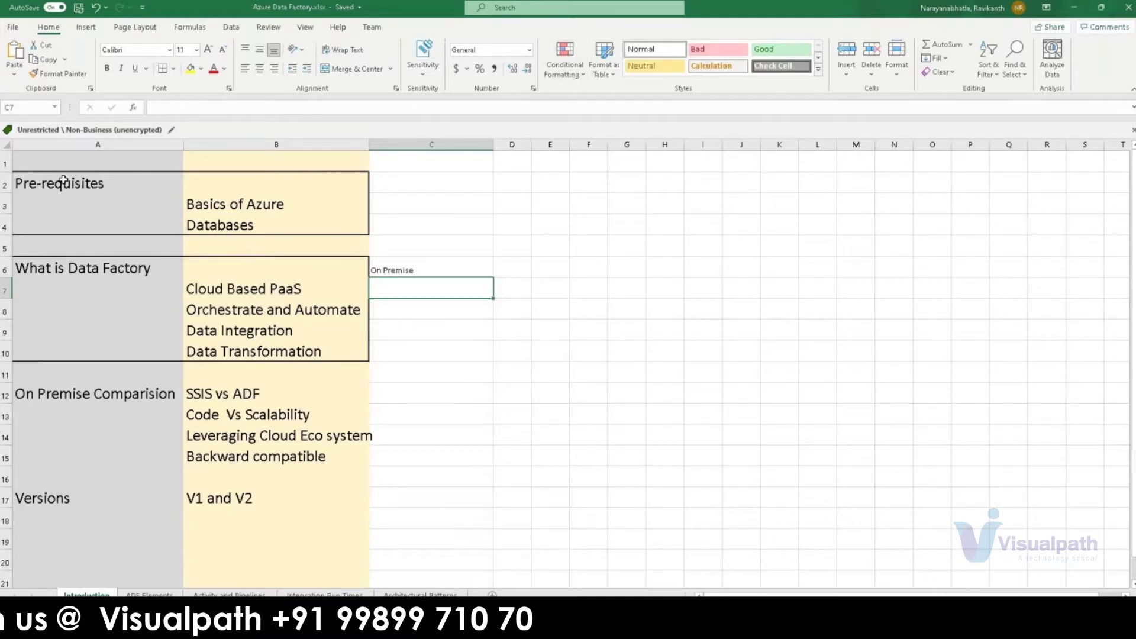
# Examine the Pre-requisites on the Introduction sheet and the Cloud Based PaaS and Orchestrate and Automate points.
pyautogui.click(267, 227)
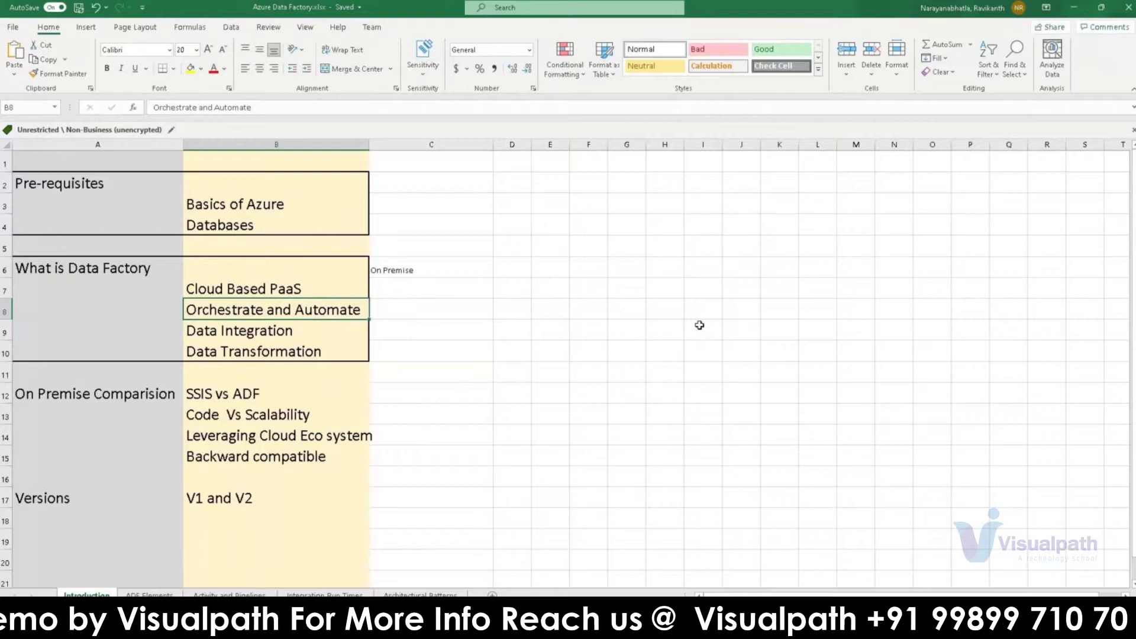
pyautogui.click(6, 308)
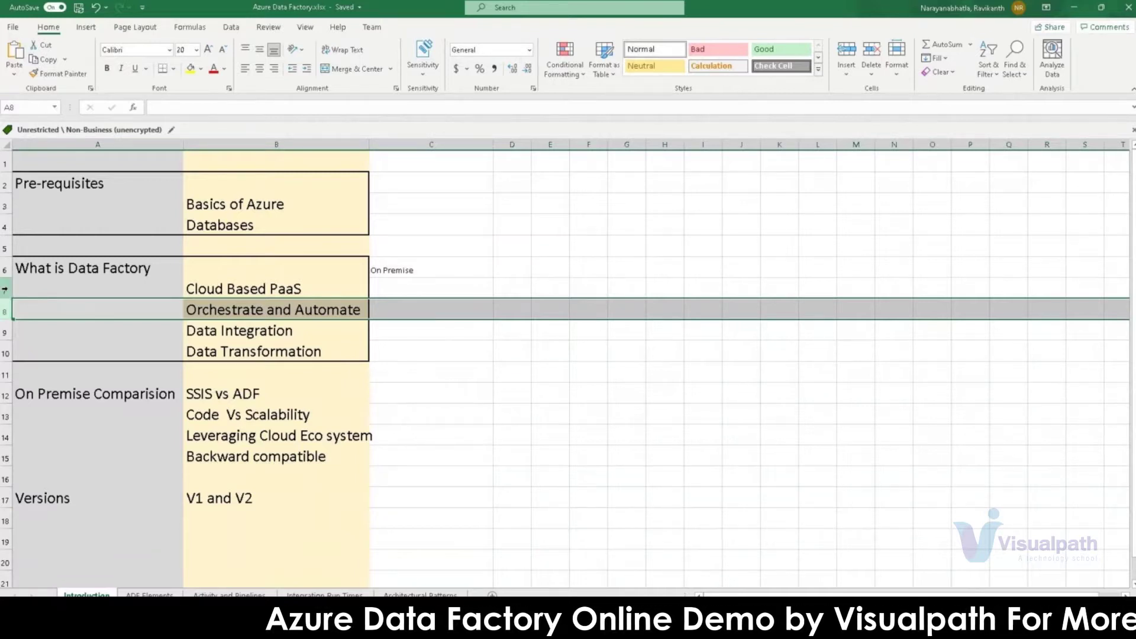
pyautogui.press('Up')
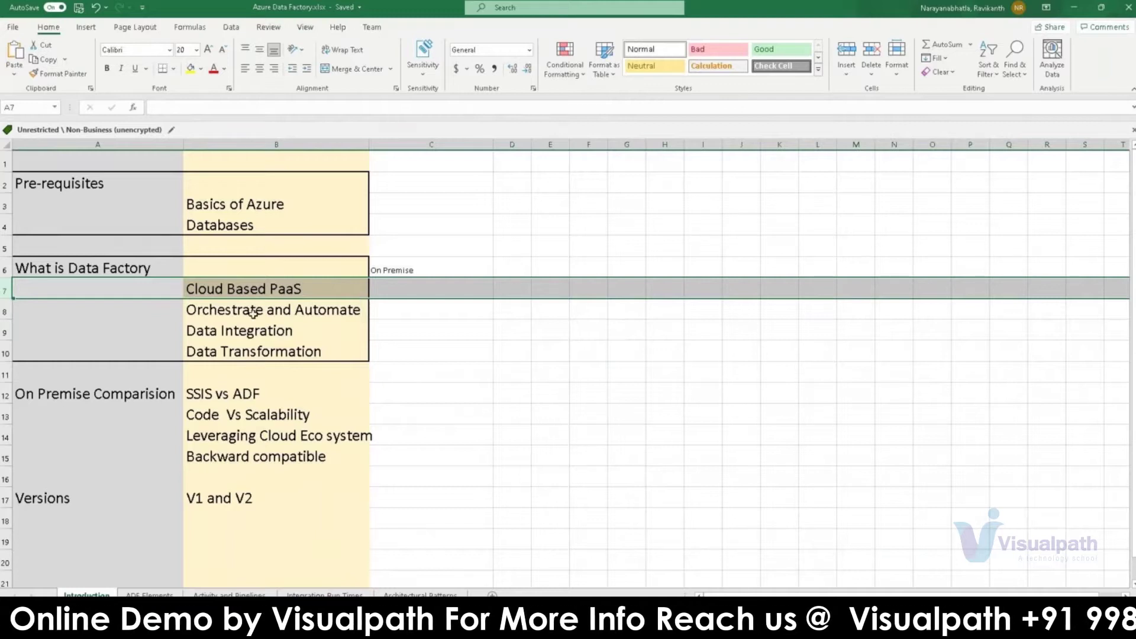
pyautogui.doubleClick(295, 288)
pyautogui.click(270, 289)
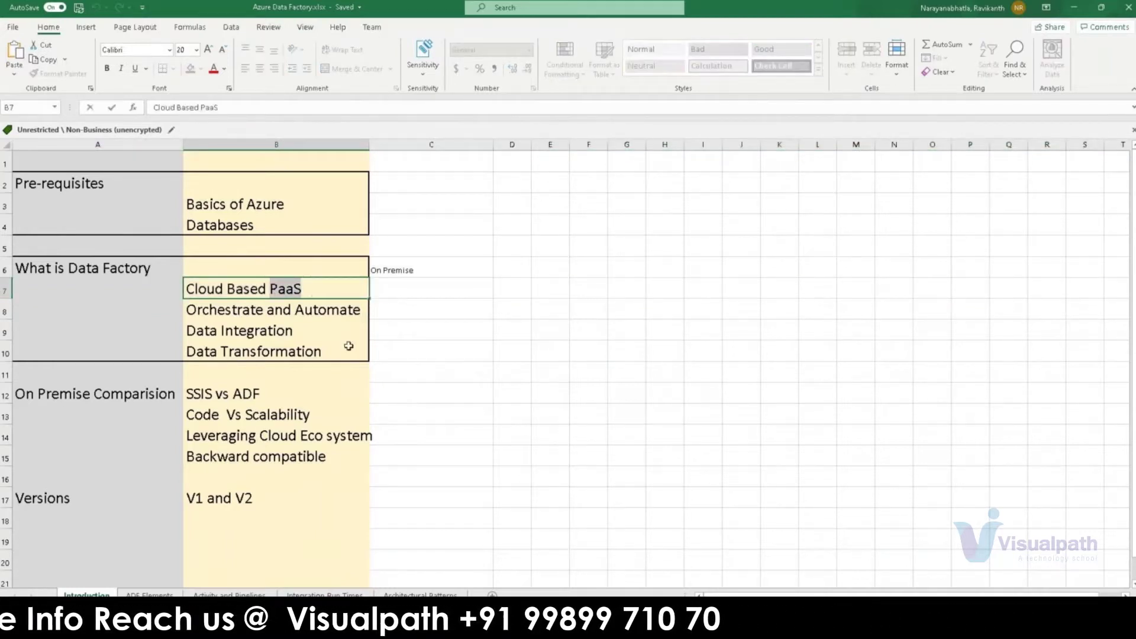
pyautogui.click(423, 335)
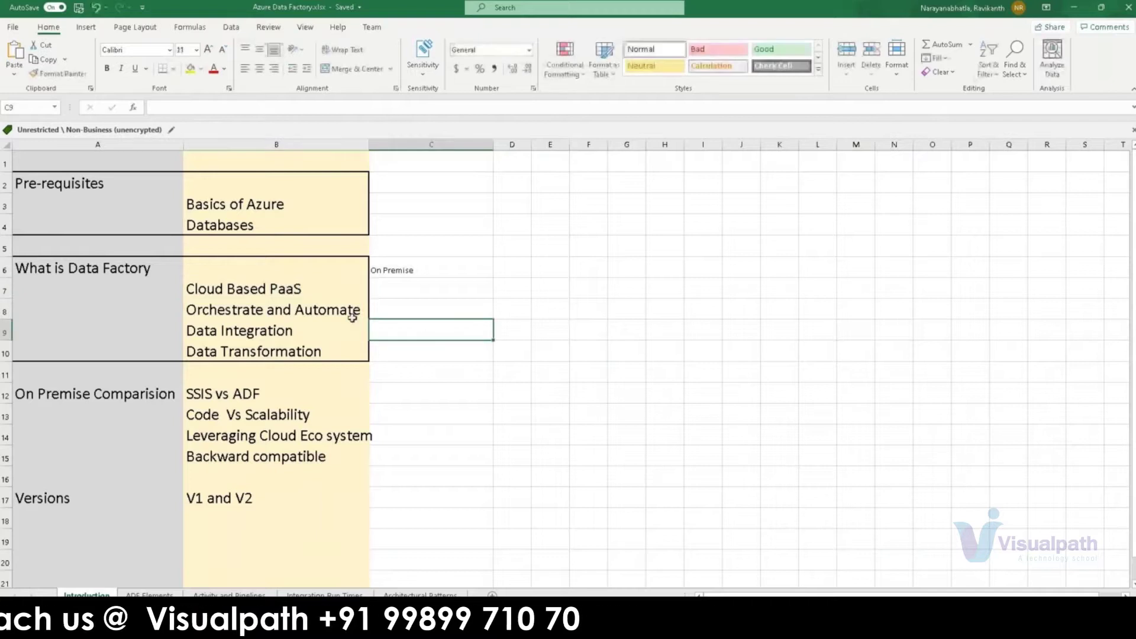
# Compare the On Premise note in C6 with the What is Data Factory points in B7:B10, ending at Data Integration.
pyautogui.click(389, 273)
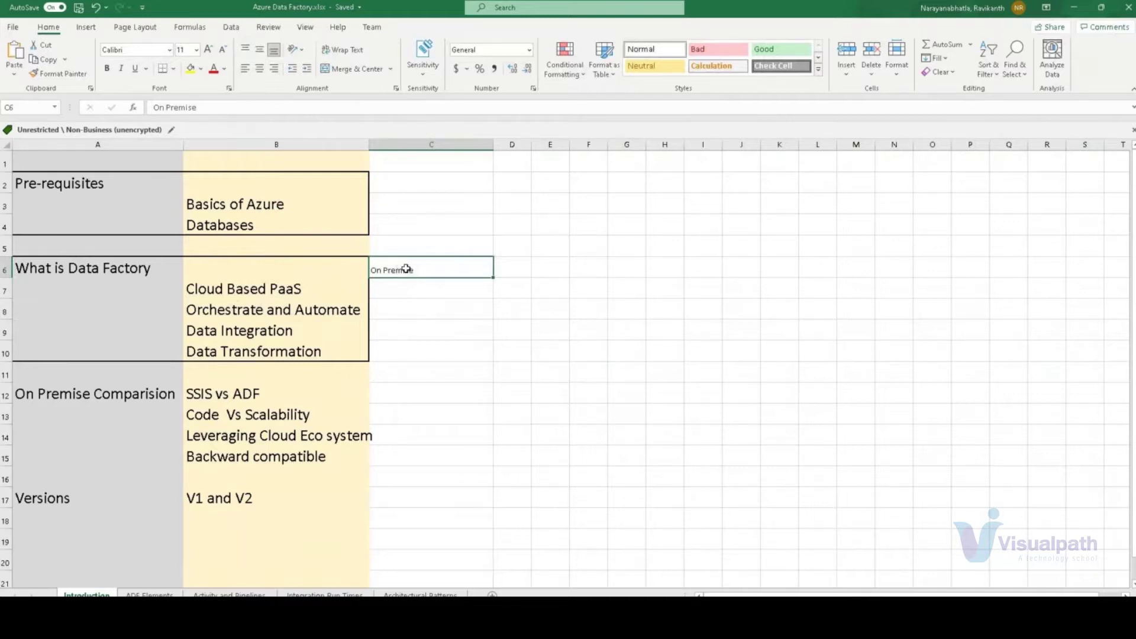
pyautogui.moveTo(246, 277); pyautogui.dragTo(259, 350)
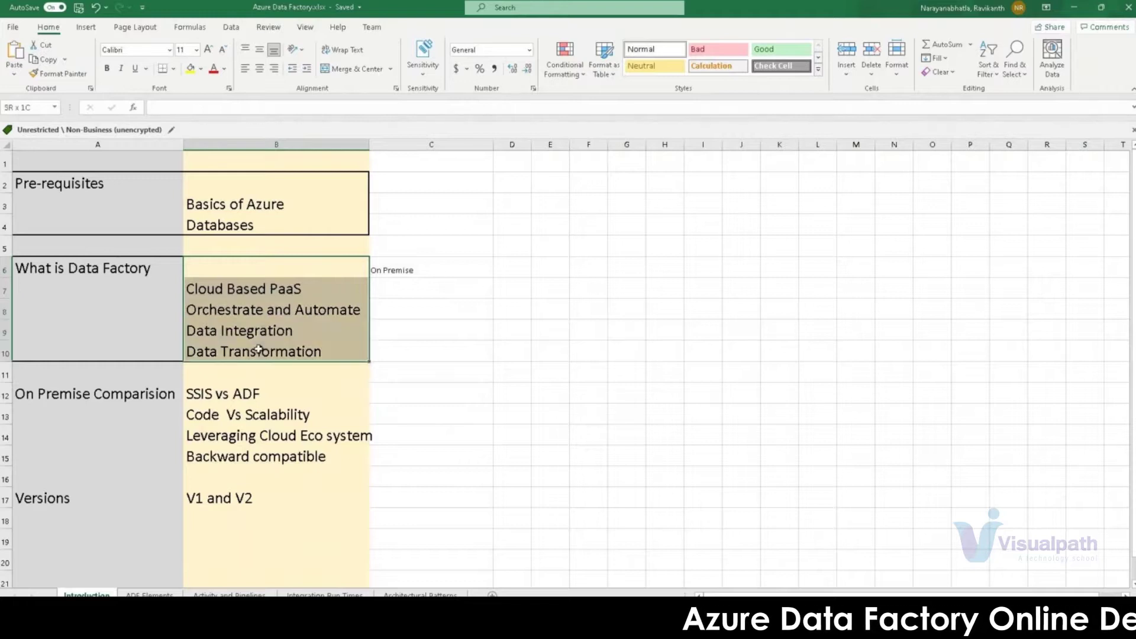
pyautogui.click(445, 271)
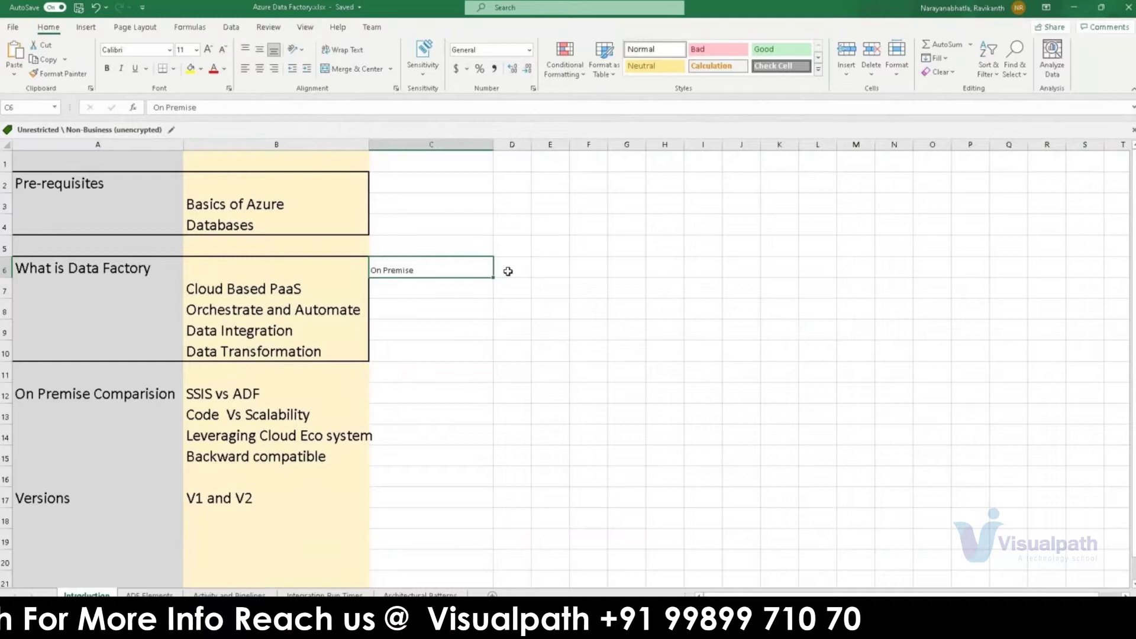
pyautogui.click(260, 288)
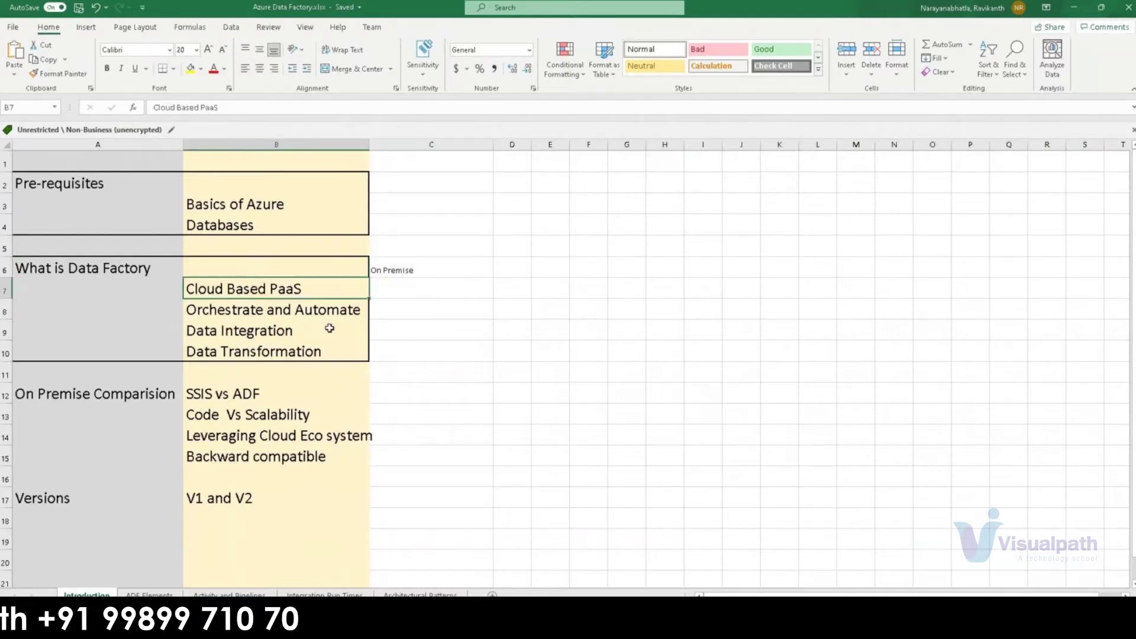
pyautogui.click(382, 272)
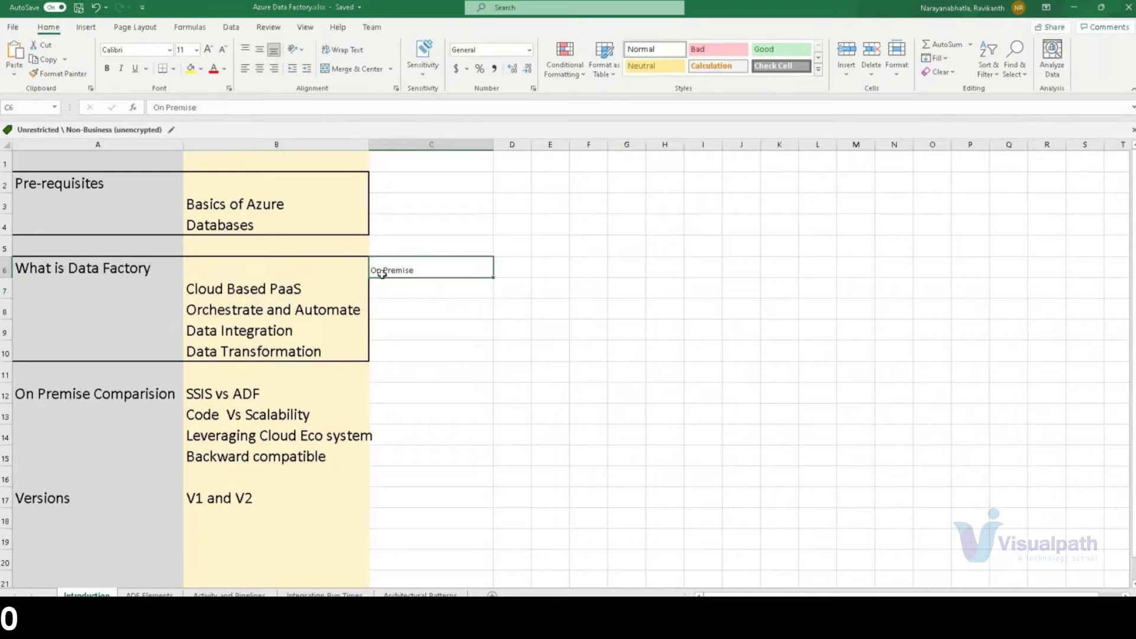
pyautogui.click(462, 270)
pyautogui.click(249, 299)
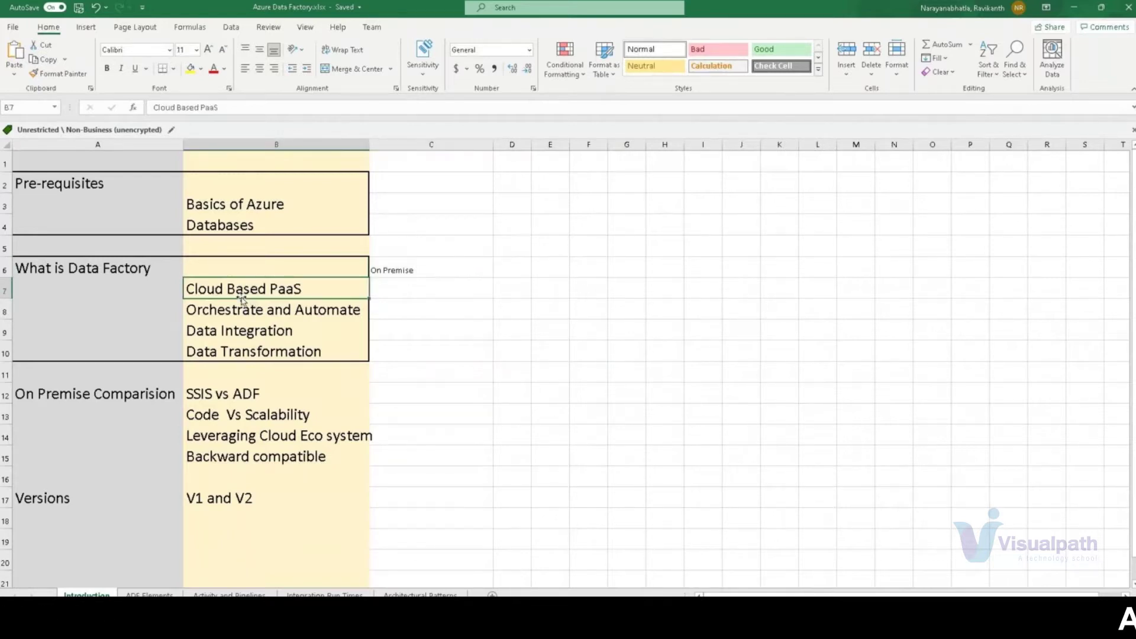
pyautogui.moveTo(28, 266); pyautogui.dragTo(297, 308)
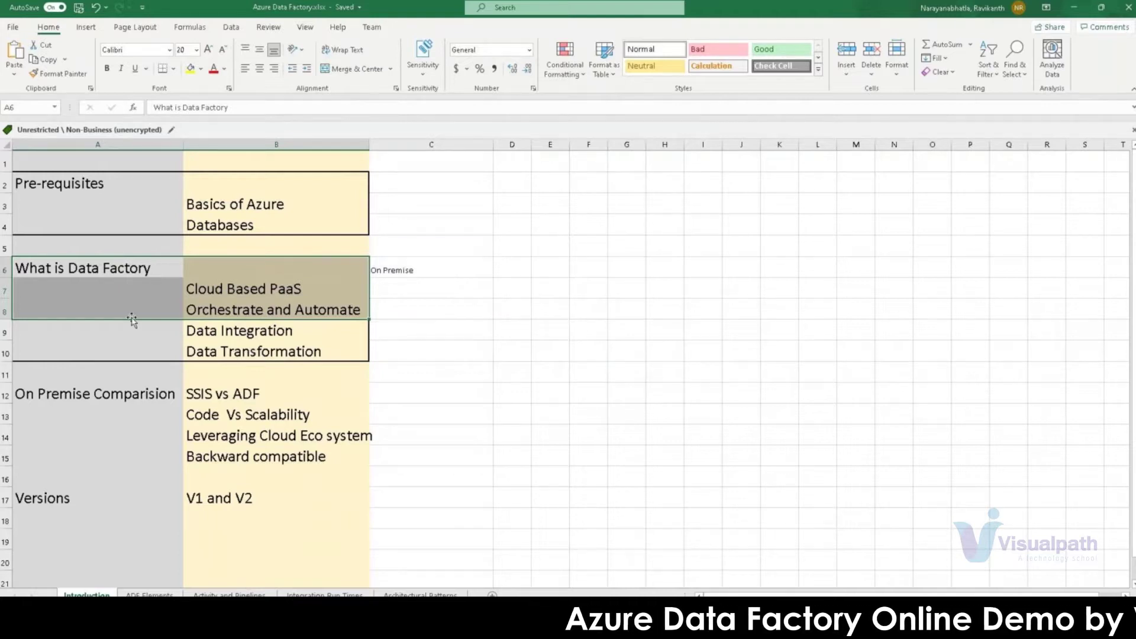
pyautogui.click(239, 332)
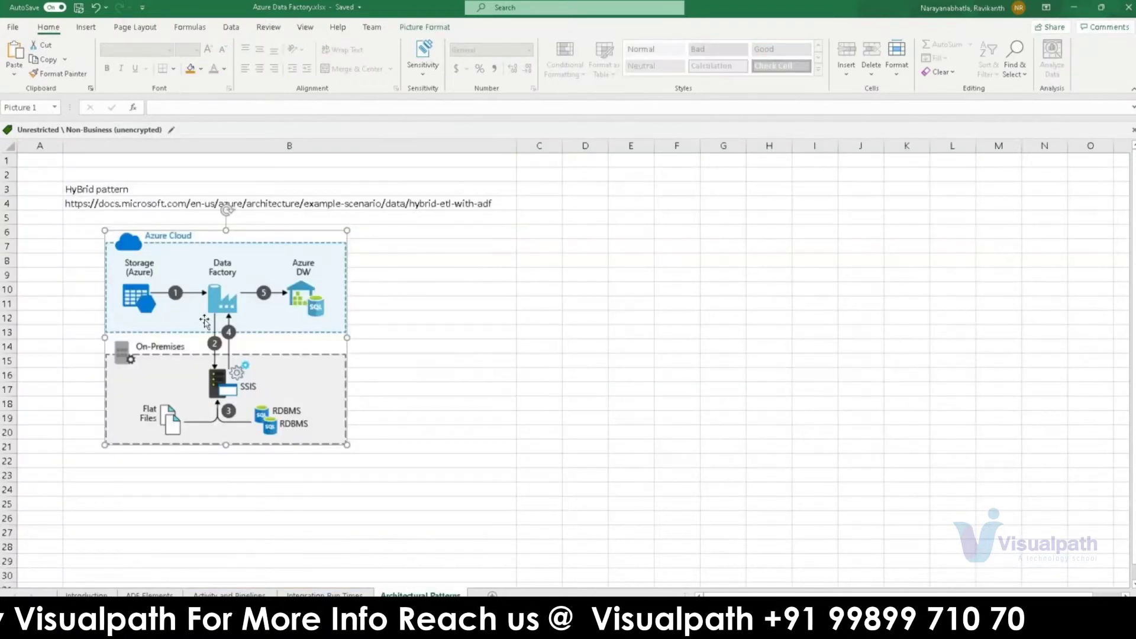
# Examine the enlarged hybrid ETL diagram on the Architectural Patterns sheet and return to the Introduction sheet.
pyautogui.keyDown('ctrl'); pyautogui.scroll(2, 234, 350); pyautogui.keyUp('ctrl')
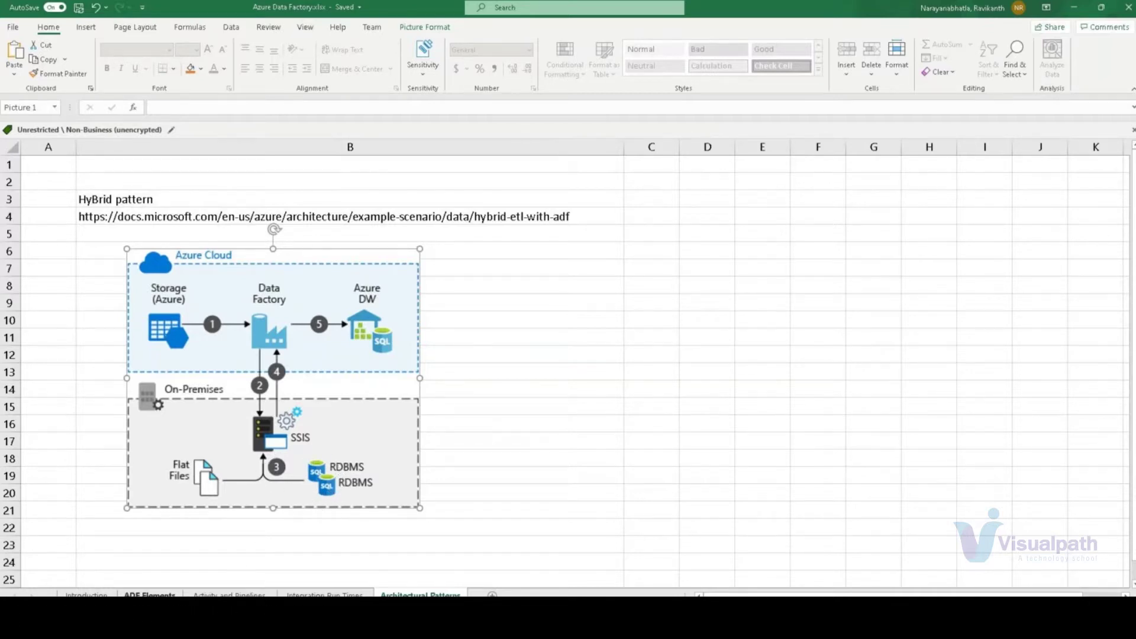
pyautogui.press('Delete')
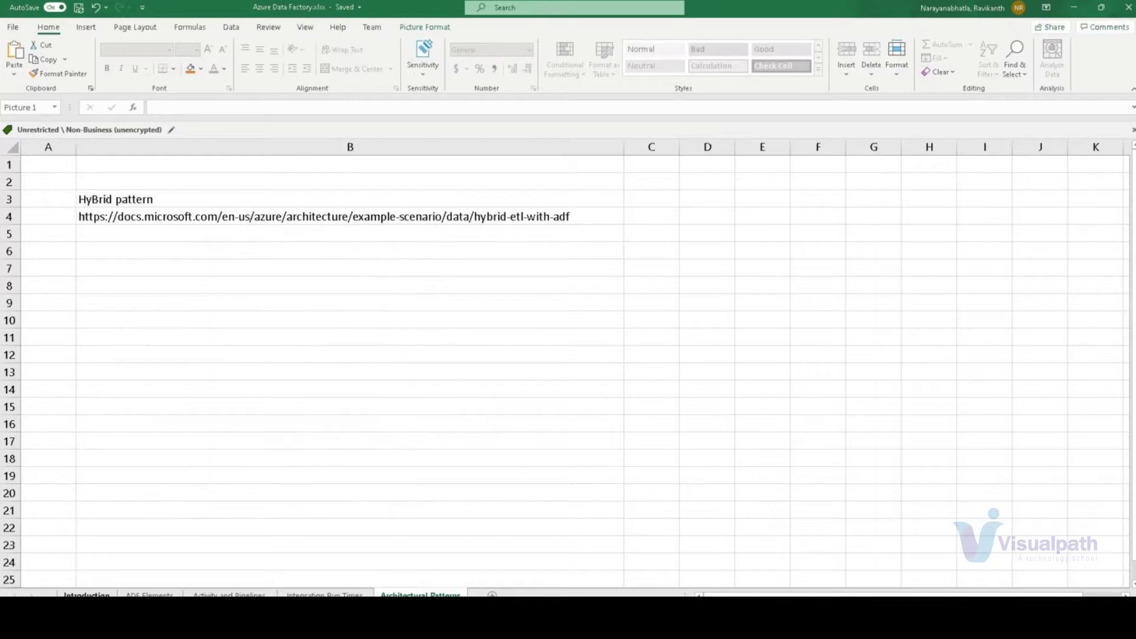
pyautogui.click(87, 595)
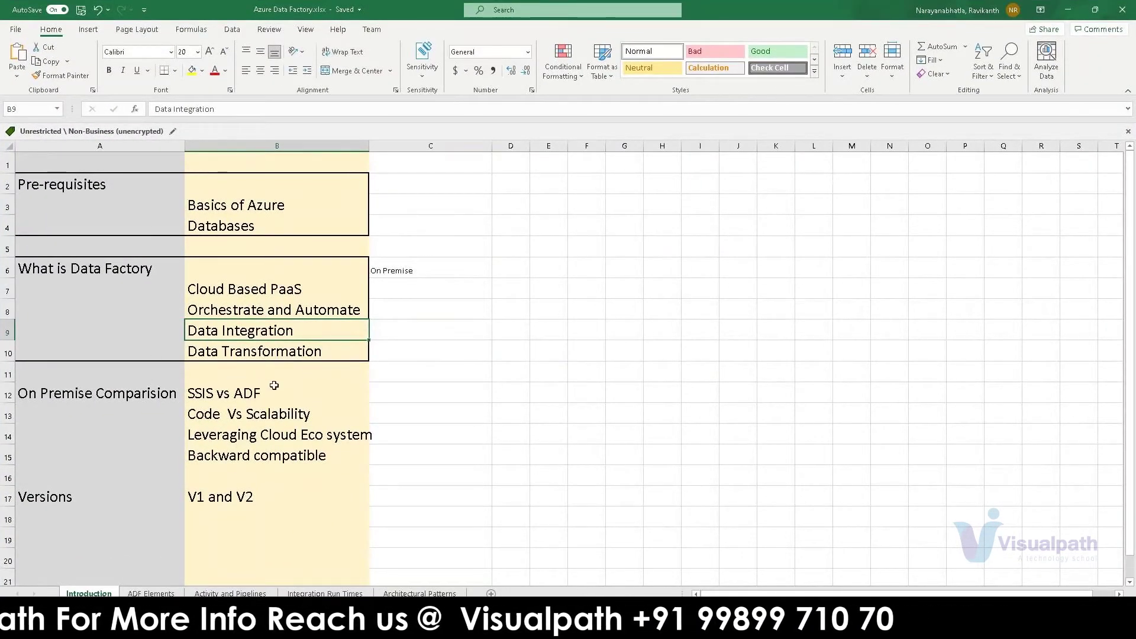
# Review the Data Transformation point and highlight the whole list of Data Factory points in B7:B10.
pyautogui.click(213, 352)
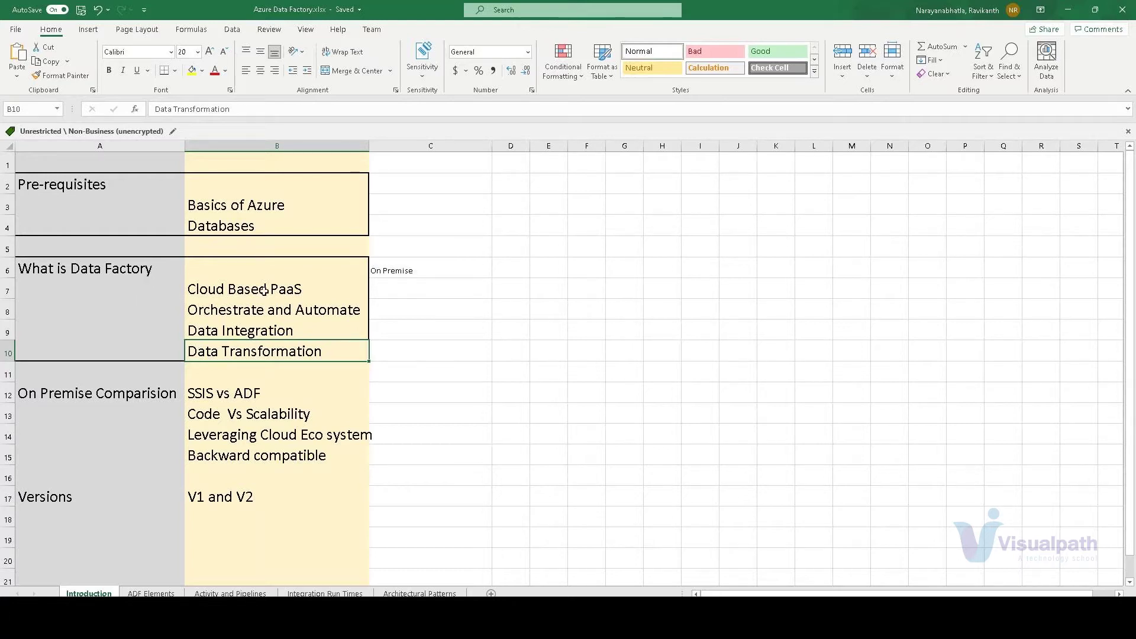
pyautogui.moveTo(266, 303); pyautogui.dragTo(278, 352)
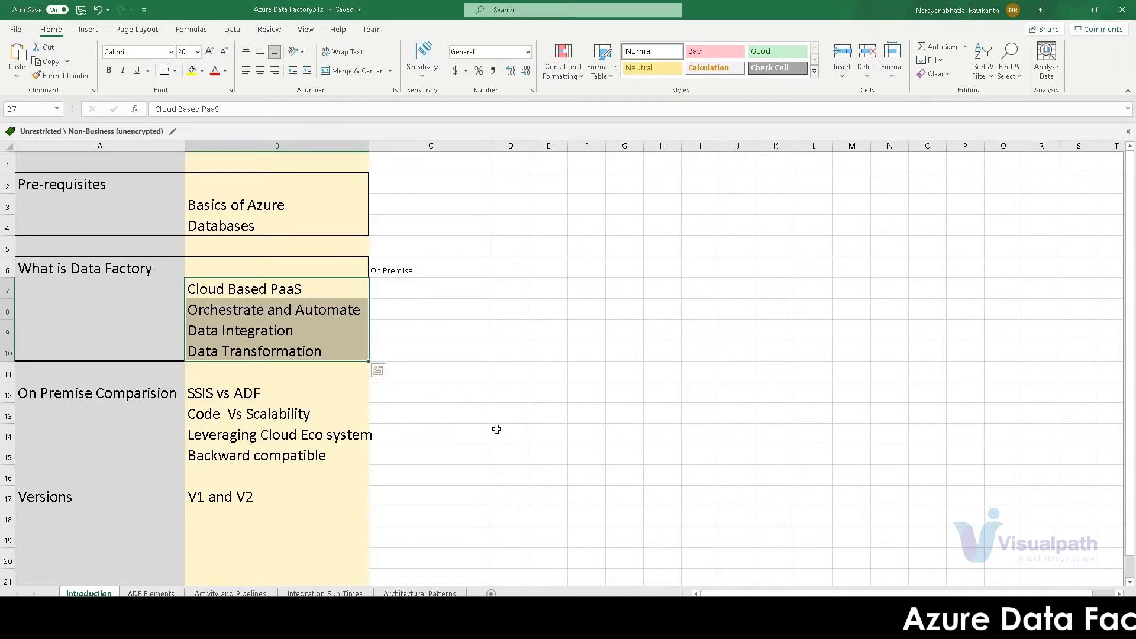
pyautogui.click(609, 392)
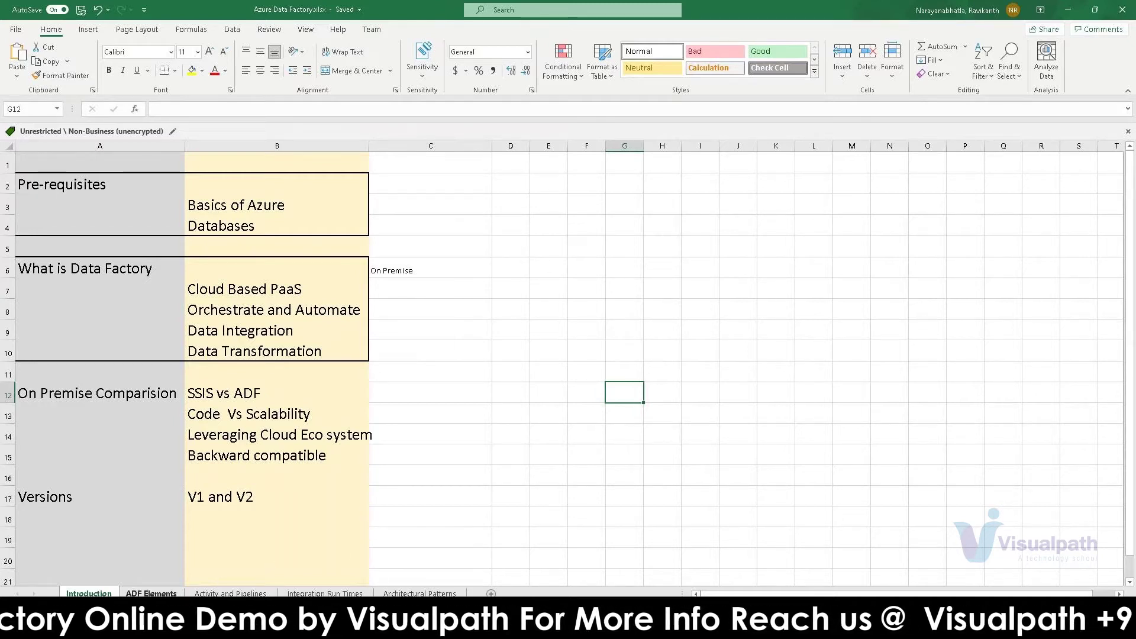
# Switch to Chrome to view the GoToMeeting session and the Azure SQL database query editor, and return to the Excel workbook.
pyautogui.moveTo(192, 628)
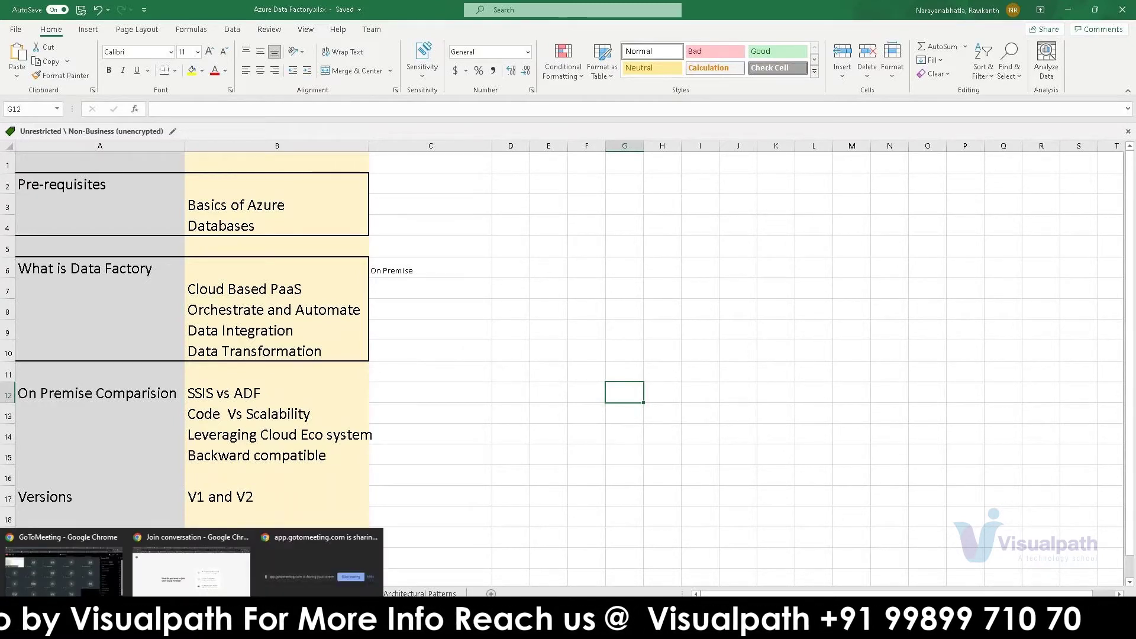
pyautogui.click(91, 576)
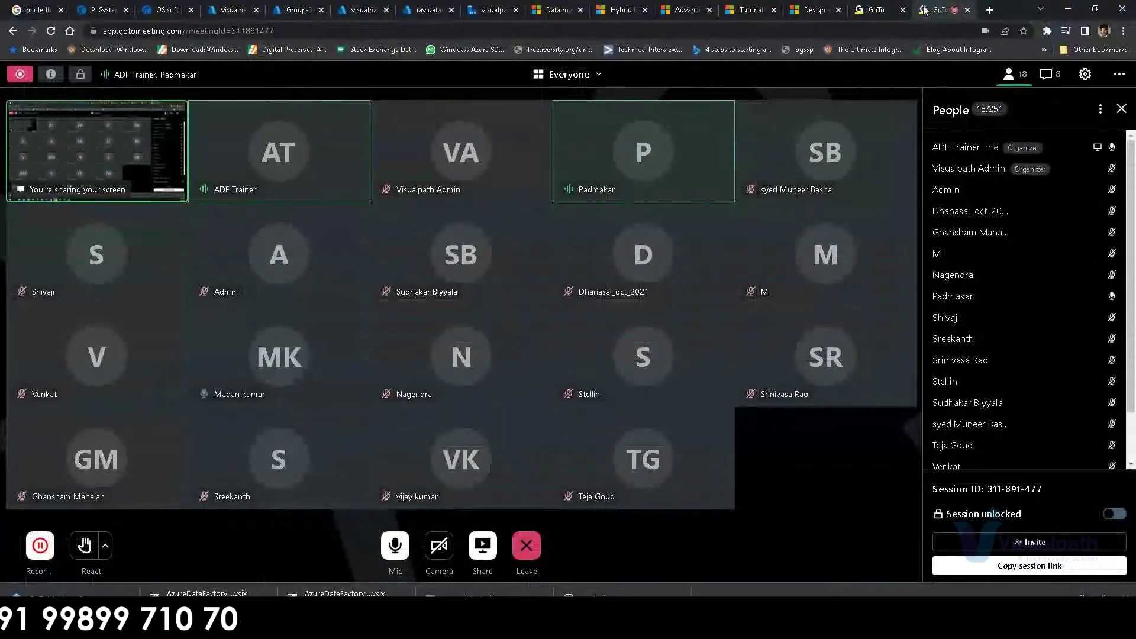
pyautogui.hotkey('alt', 'Tab')
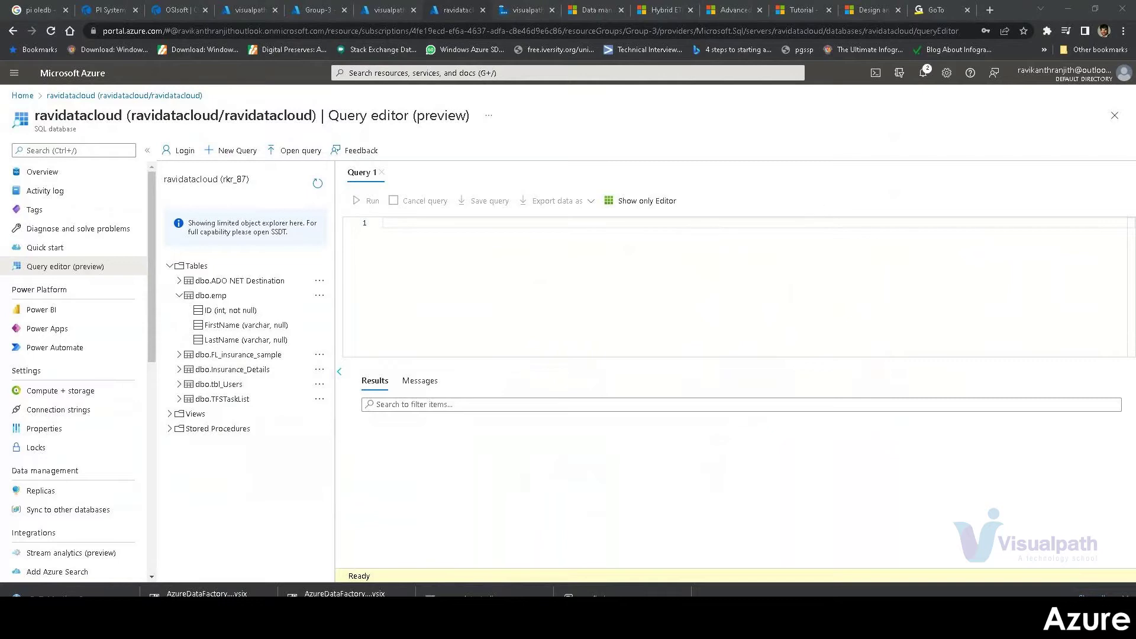
pyautogui.hotkey('alt', 'Tab')
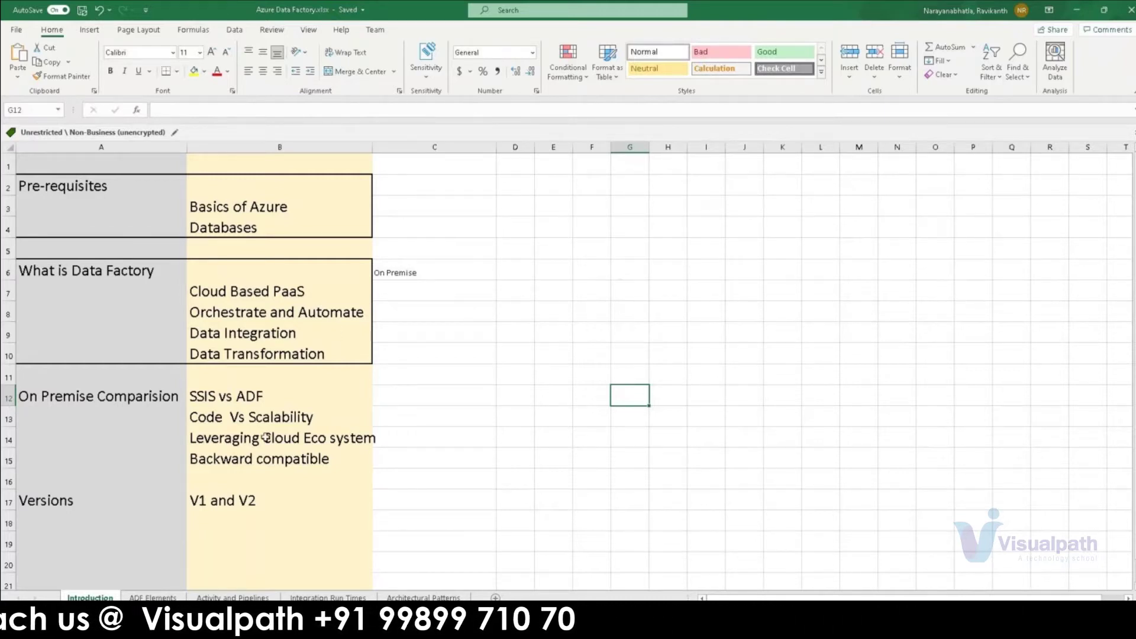
# Review the On Premise Comparision entries in B12:B15 alongside the Orchestrate and Automate point.
pyautogui.click(235, 399)
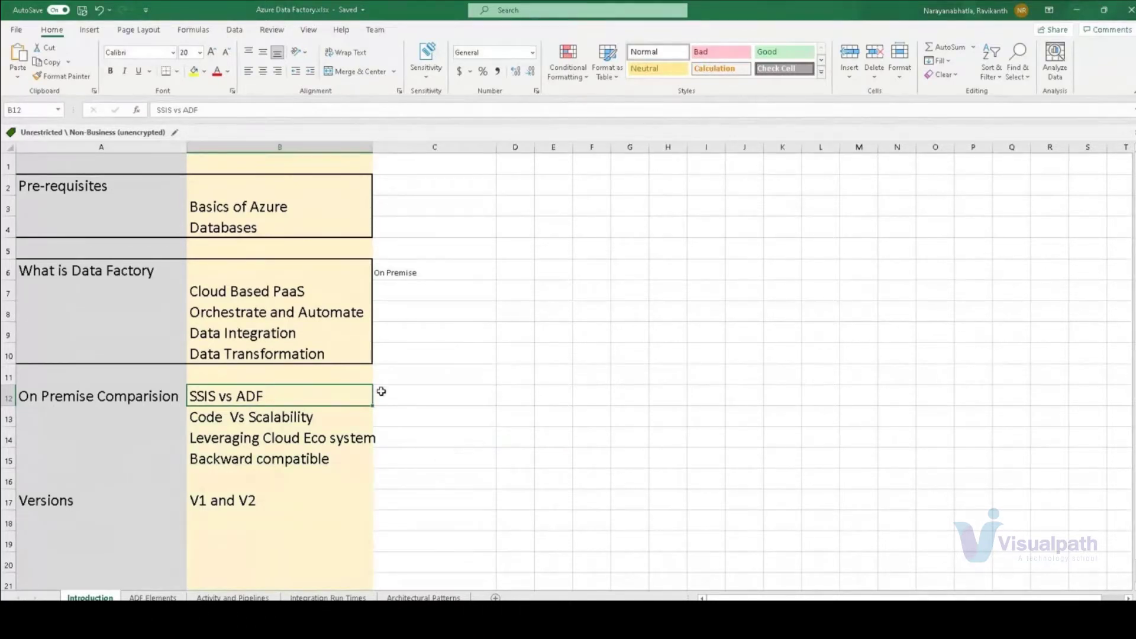
pyautogui.click(9, 311)
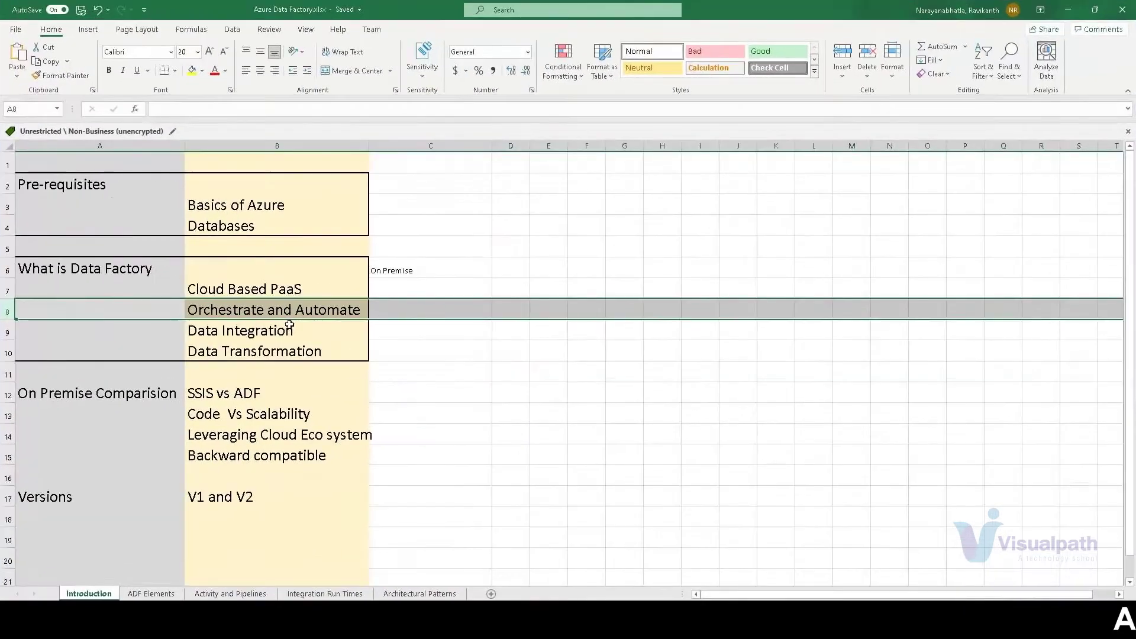
pyautogui.click(284, 312)
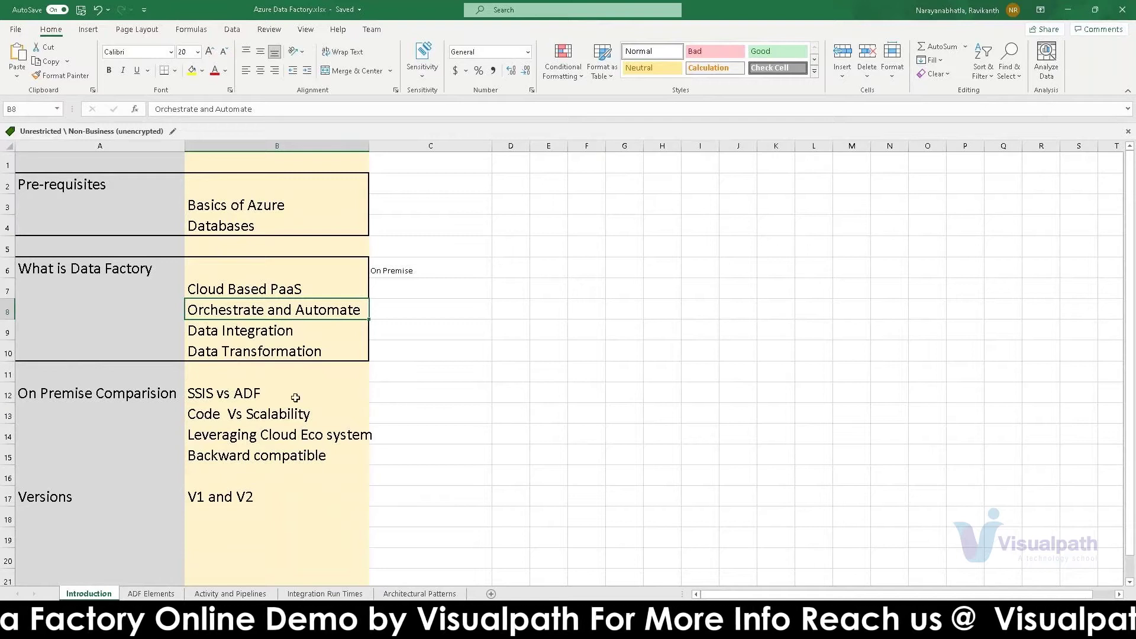
pyautogui.moveTo(294, 390); pyautogui.dragTo(287, 455)
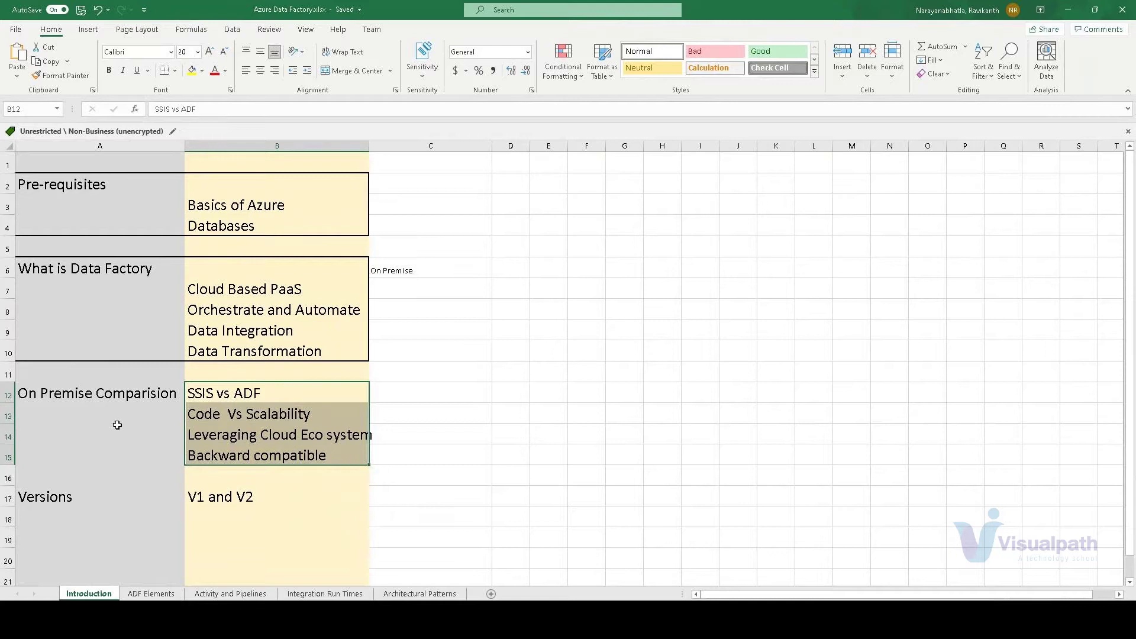
pyautogui.click(115, 394)
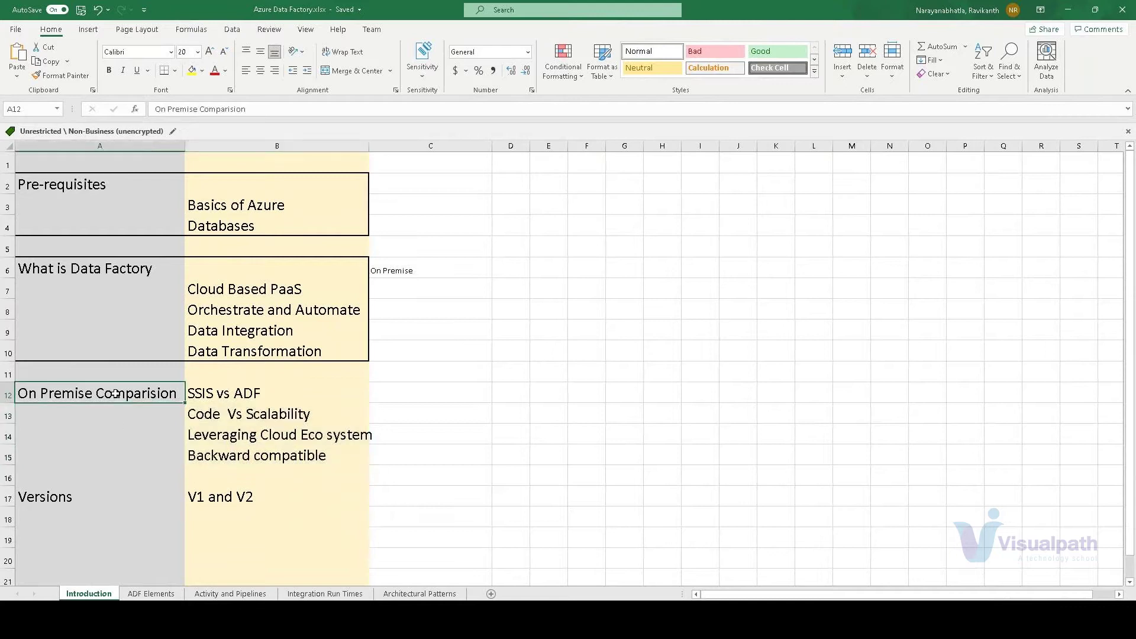
pyautogui.click(282, 436)
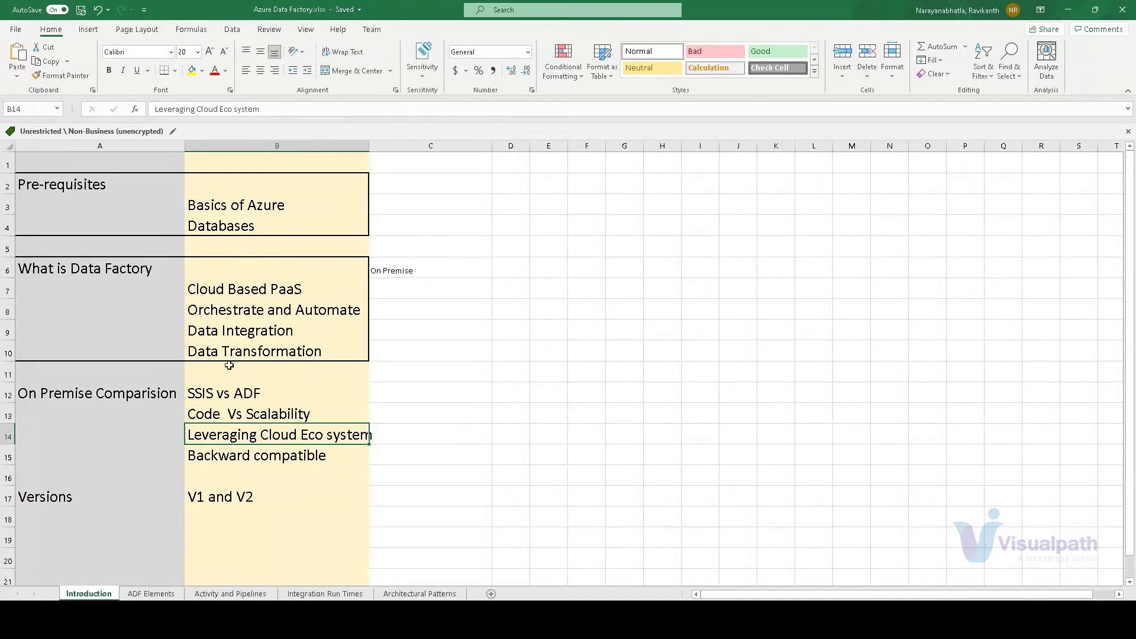
# Consult the hybrid pattern diagram on the Architectural Patterns sheet and return to the Versions entry in A17 of Introduction.
pyautogui.click(418, 594)
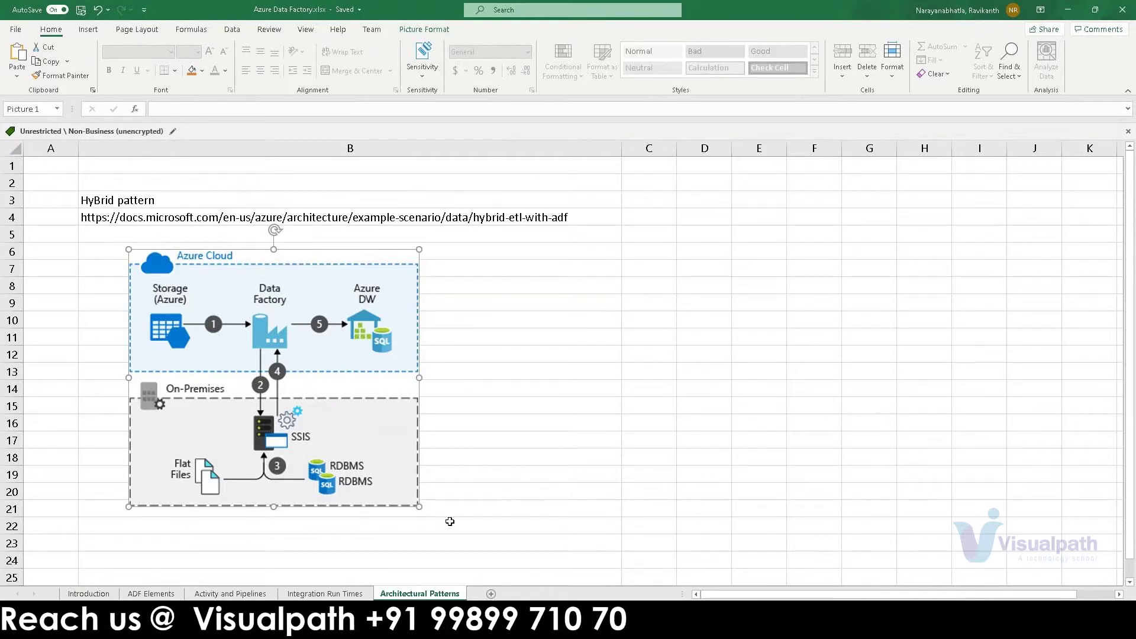
pyautogui.click(99, 594)
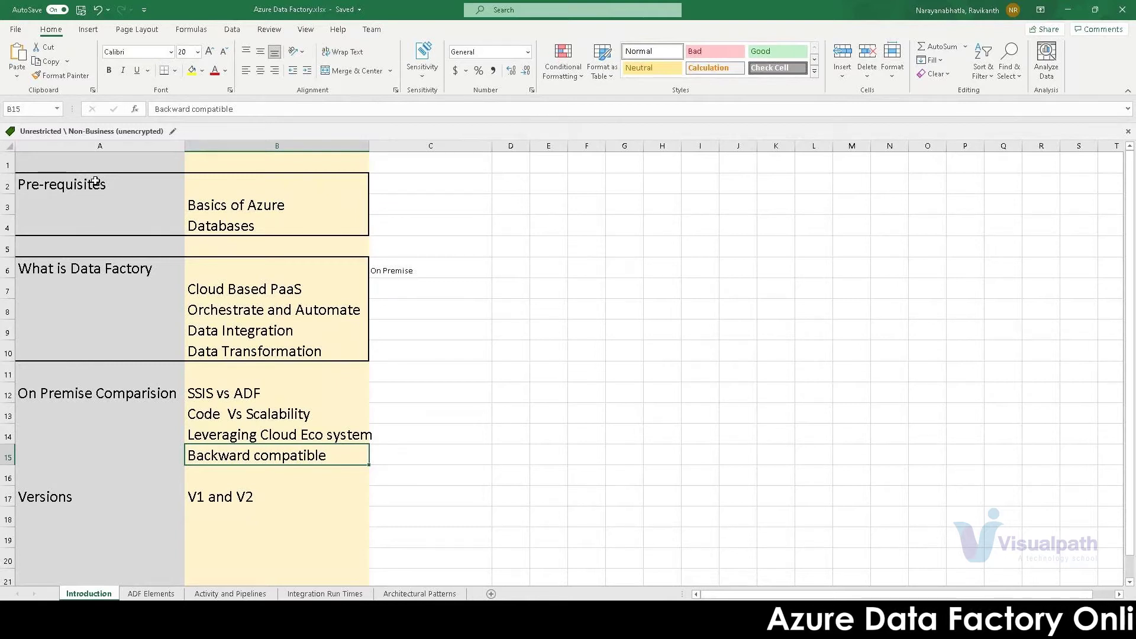
pyautogui.click(104, 500)
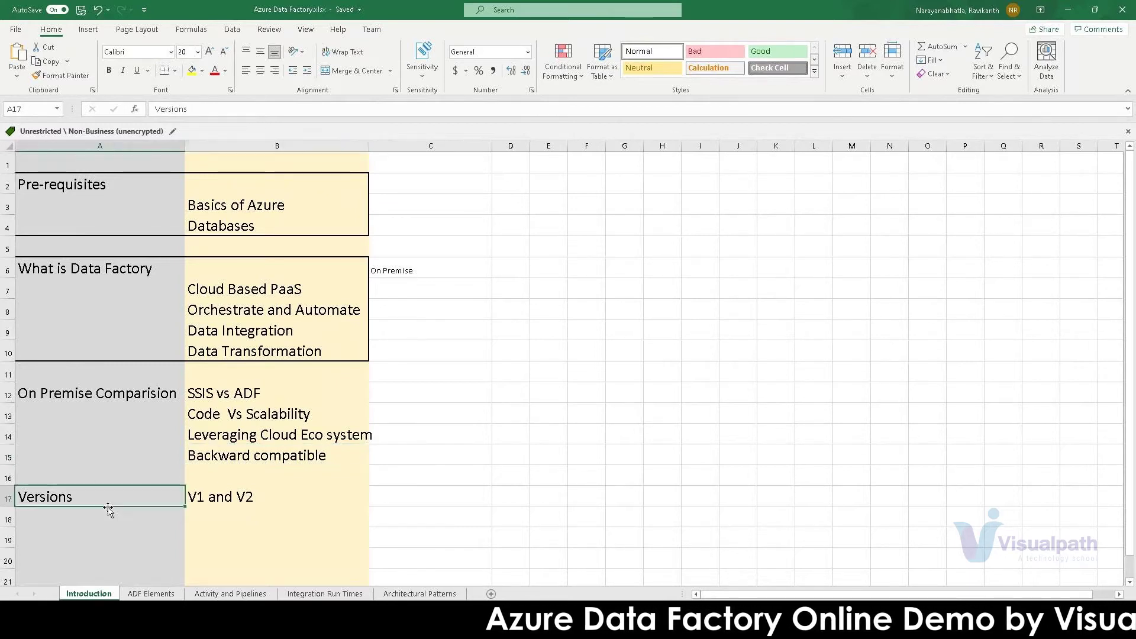
# Review the V1 and V2 entry in B17 and recap the Introduction notes from Pre-requisites through Versions.
pyautogui.click(221, 497)
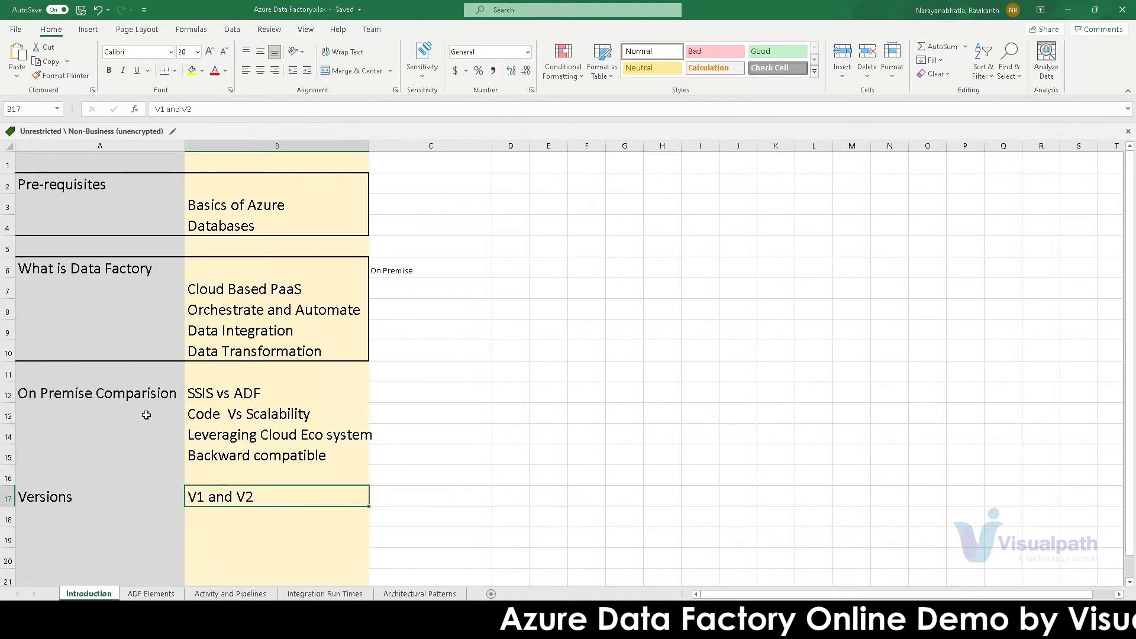
pyautogui.moveTo(77, 163); pyautogui.dragTo(279, 497)
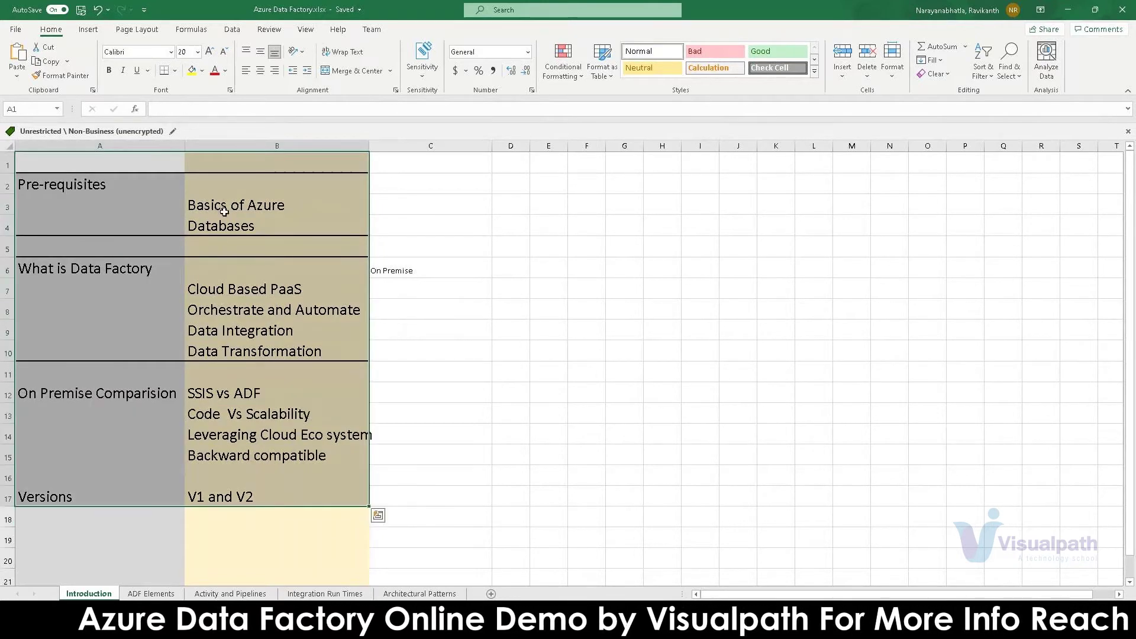
pyautogui.click(269, 291)
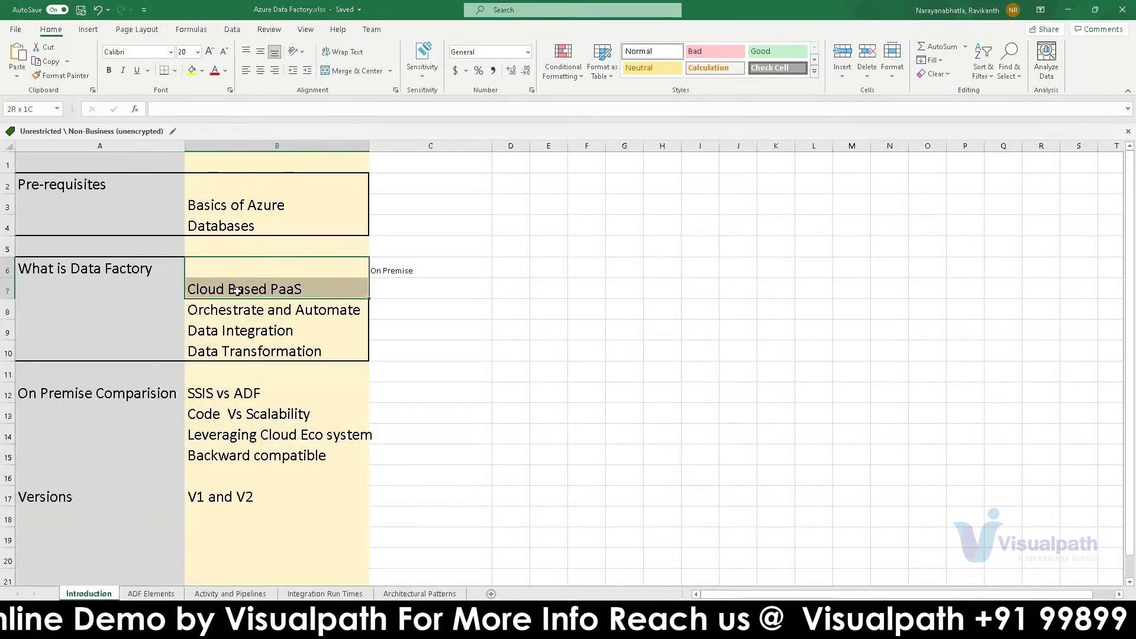
pyautogui.moveTo(260, 267); pyautogui.dragTo(255, 352)
pyautogui.moveTo(127, 180); pyautogui.dragTo(314, 243)
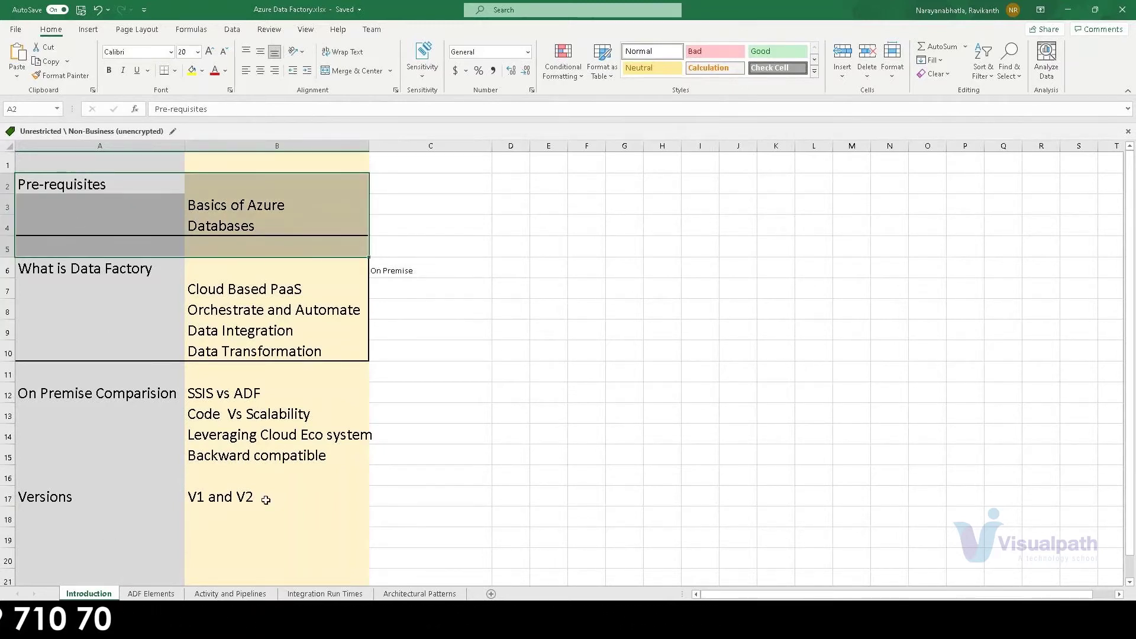
# Open the ADF Elements sheet and examine the Source and Destination rows of the Move Some data example.
pyautogui.click(151, 594)
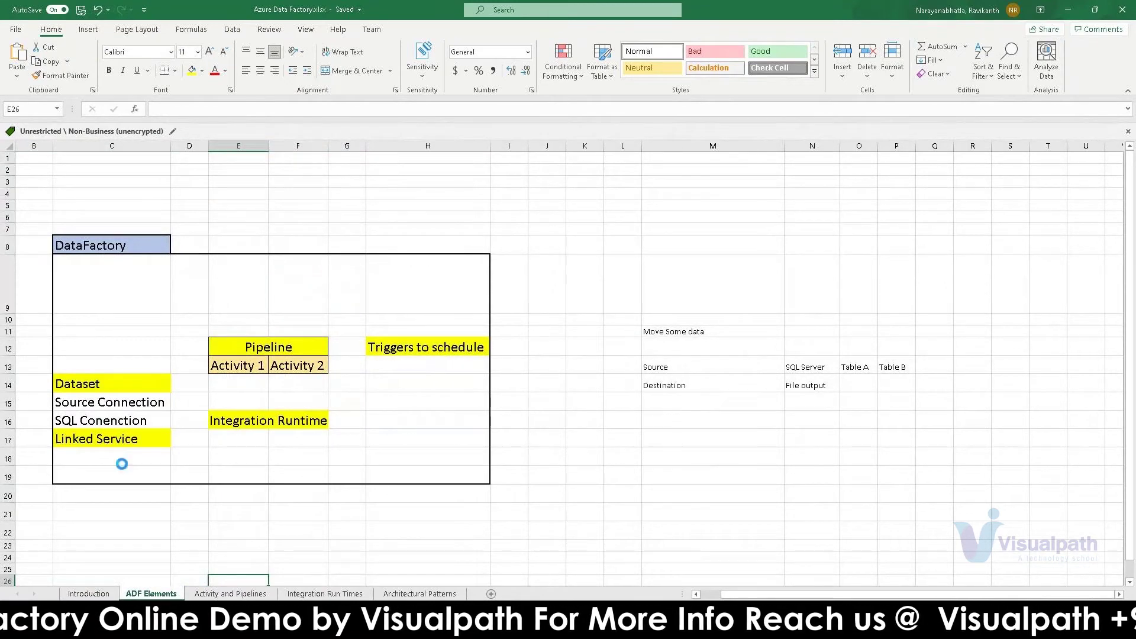
pyautogui.scroll(1, 122, 464)
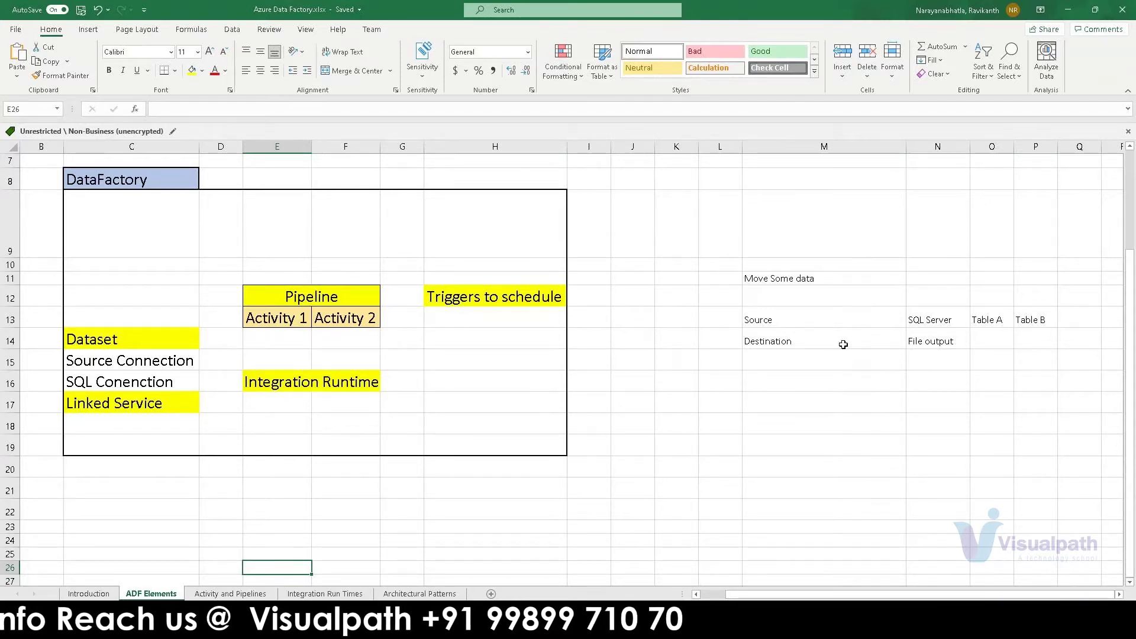
pyautogui.click(757, 324)
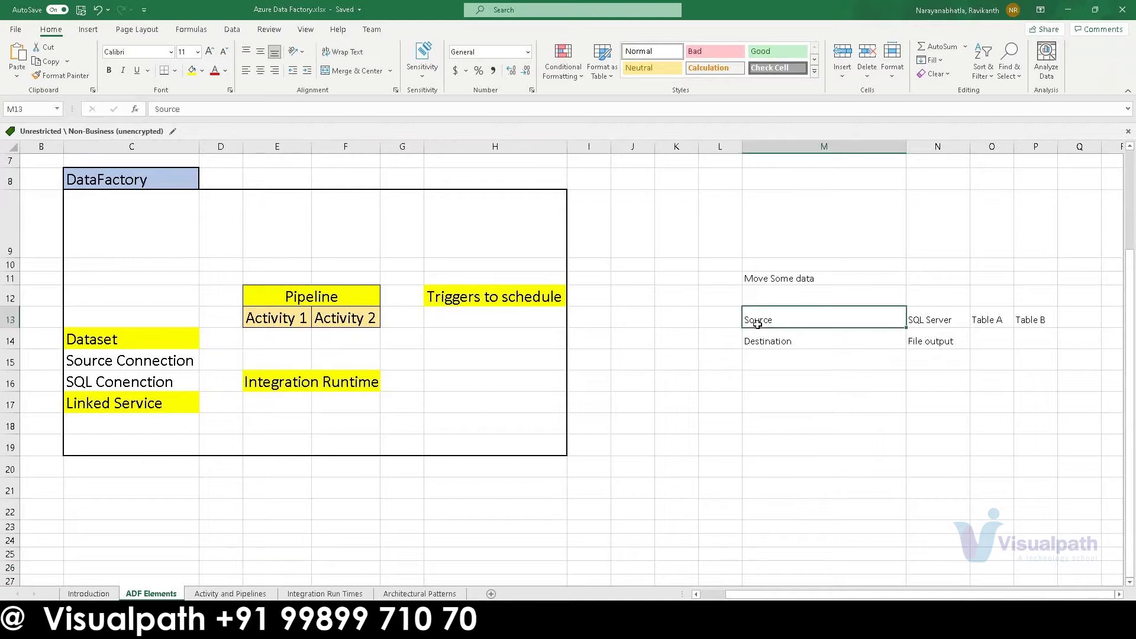
pyautogui.click(950, 320)
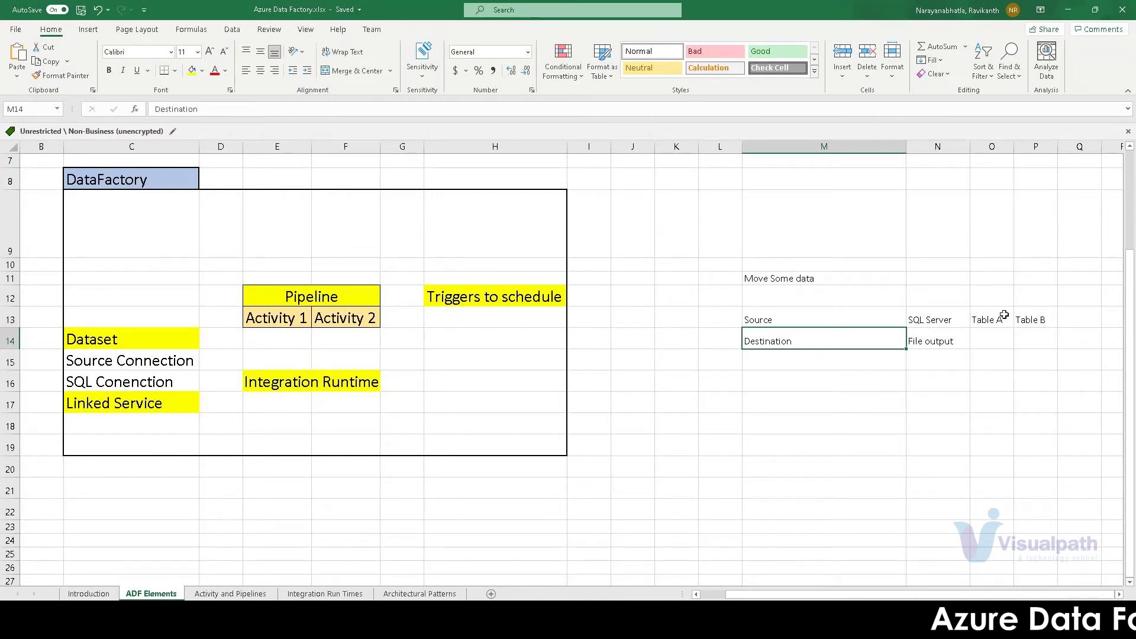
pyautogui.moveTo(912, 321); pyautogui.dragTo(914, 322)
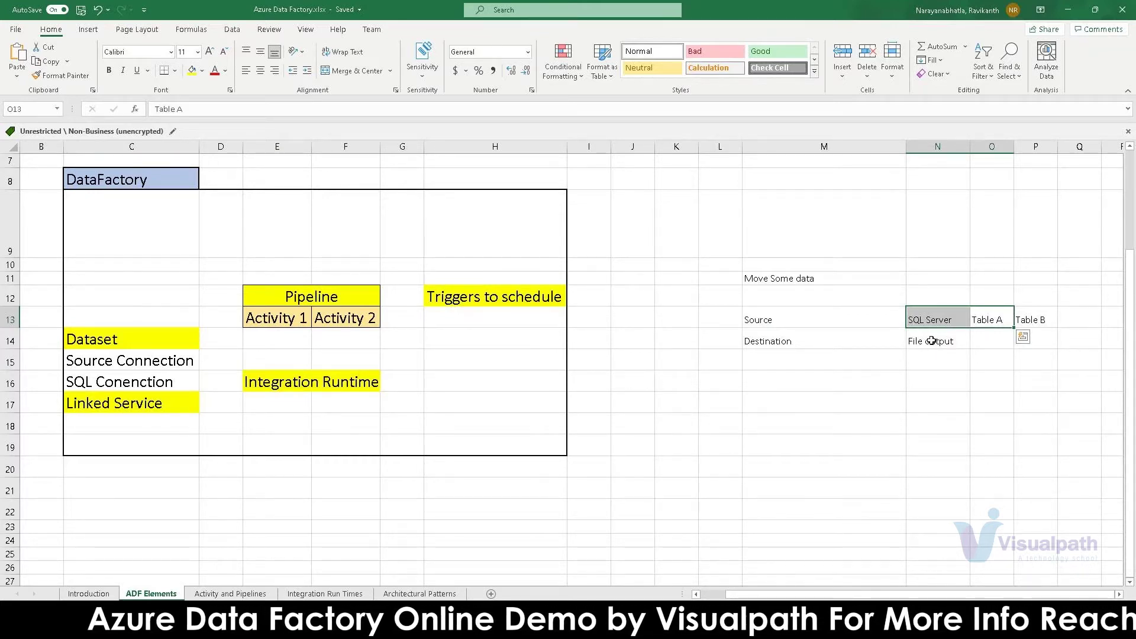
pyautogui.click(932, 341)
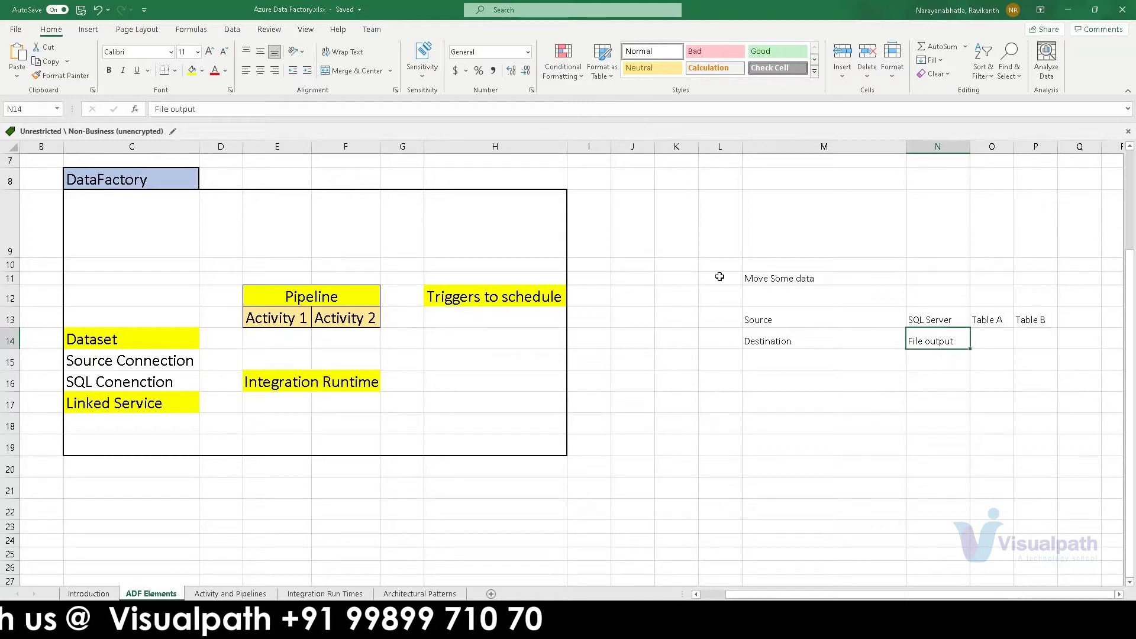
# Format the Move Some data heading in M11 as bold with a light green fill.
pyautogui.click(766, 283)
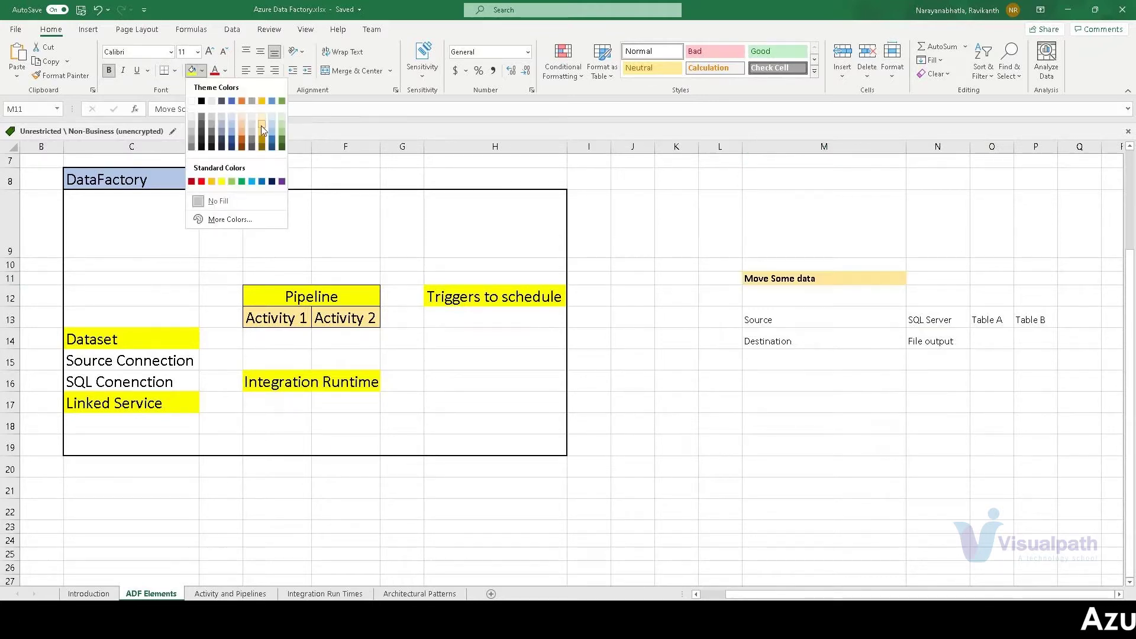
pyautogui.click(282, 130)
pyautogui.click(824, 299)
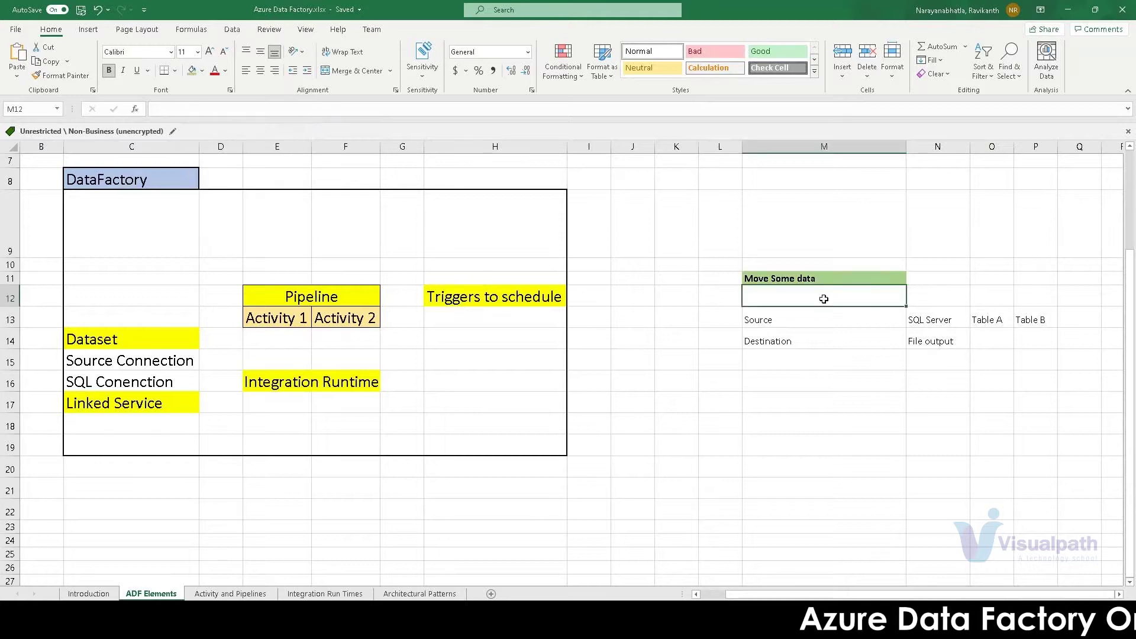
# Review the SQL Server and File output entries, and highlight the whole source and destination block M13:P14.
pyautogui.click(793, 321)
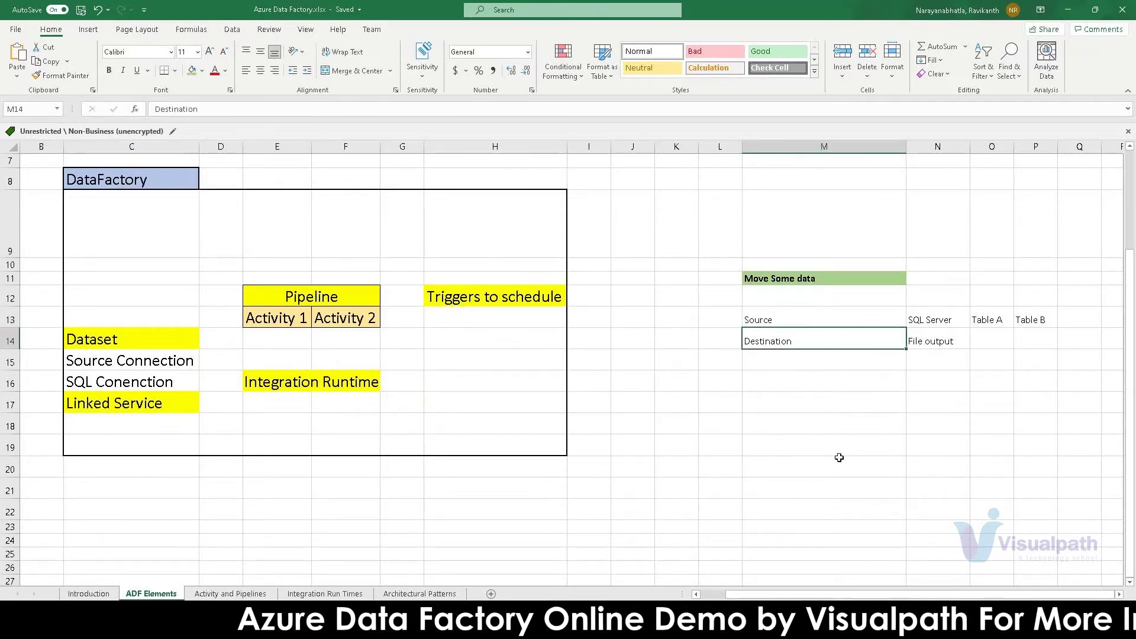
pyautogui.moveTo(937, 319); pyautogui.dragTo(956, 335)
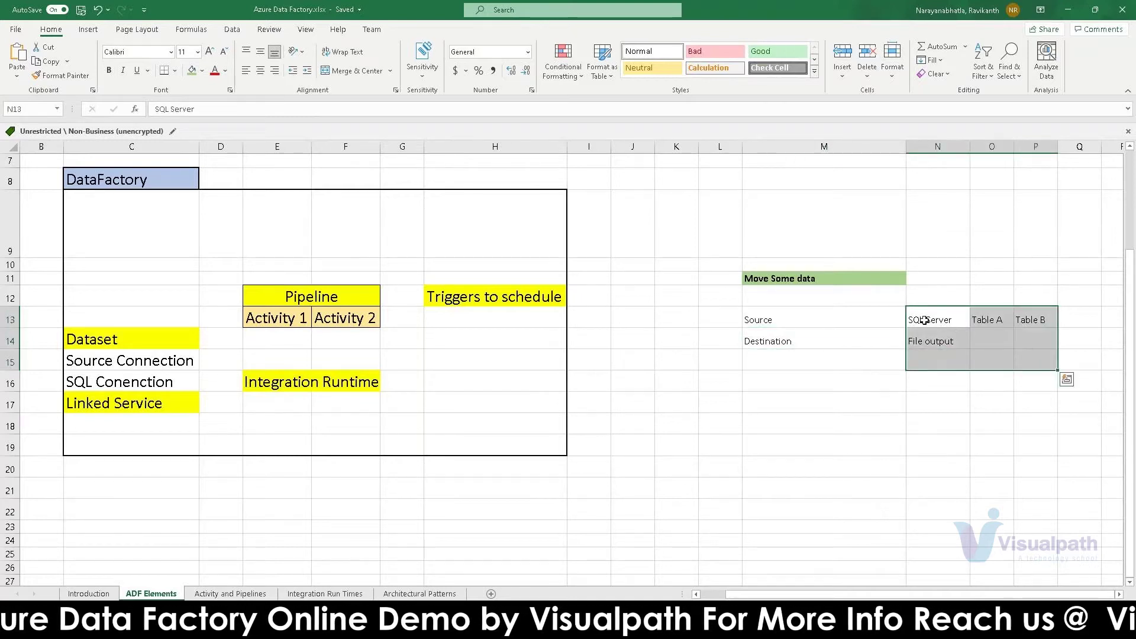
pyautogui.click(934, 316)
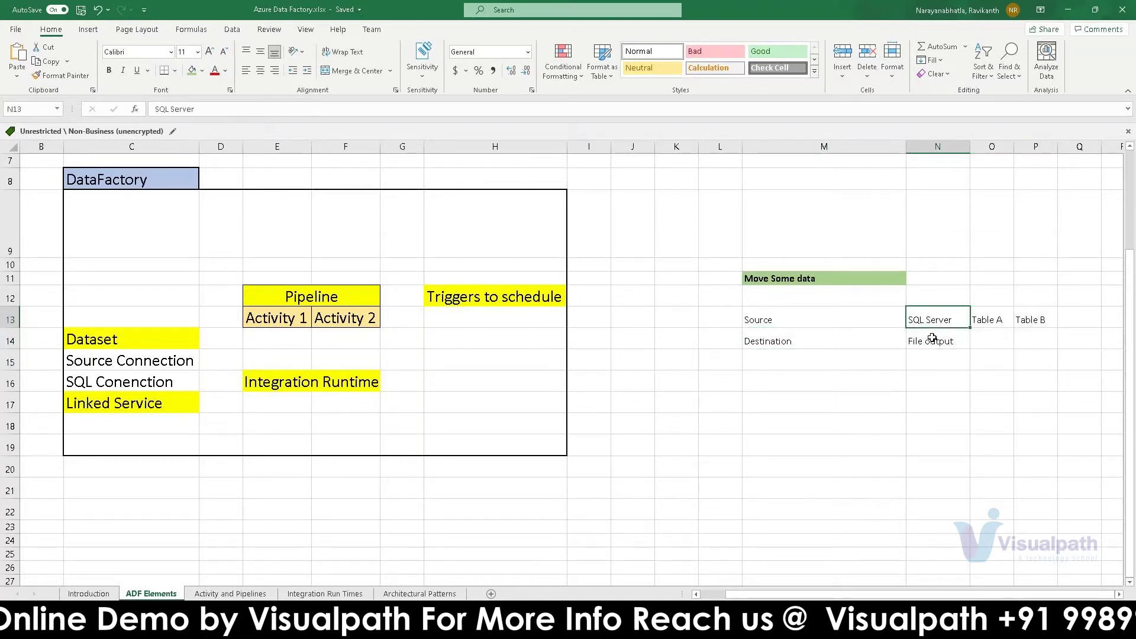
pyautogui.click(942, 340)
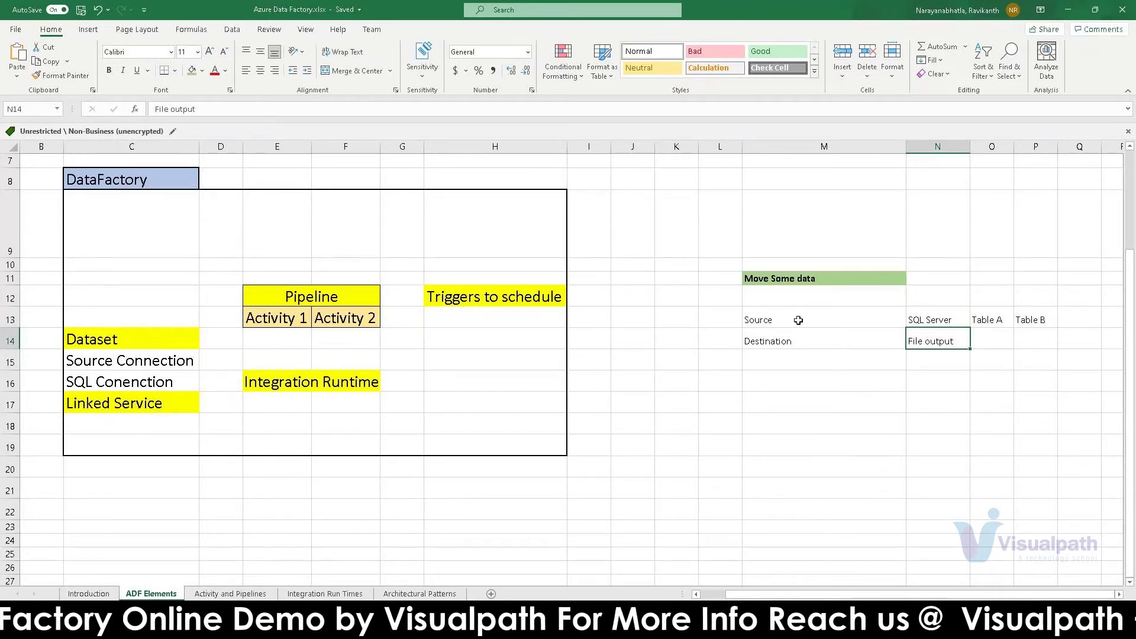
pyautogui.click(892, 322)
pyautogui.moveTo(895, 319); pyautogui.dragTo(1036, 342)
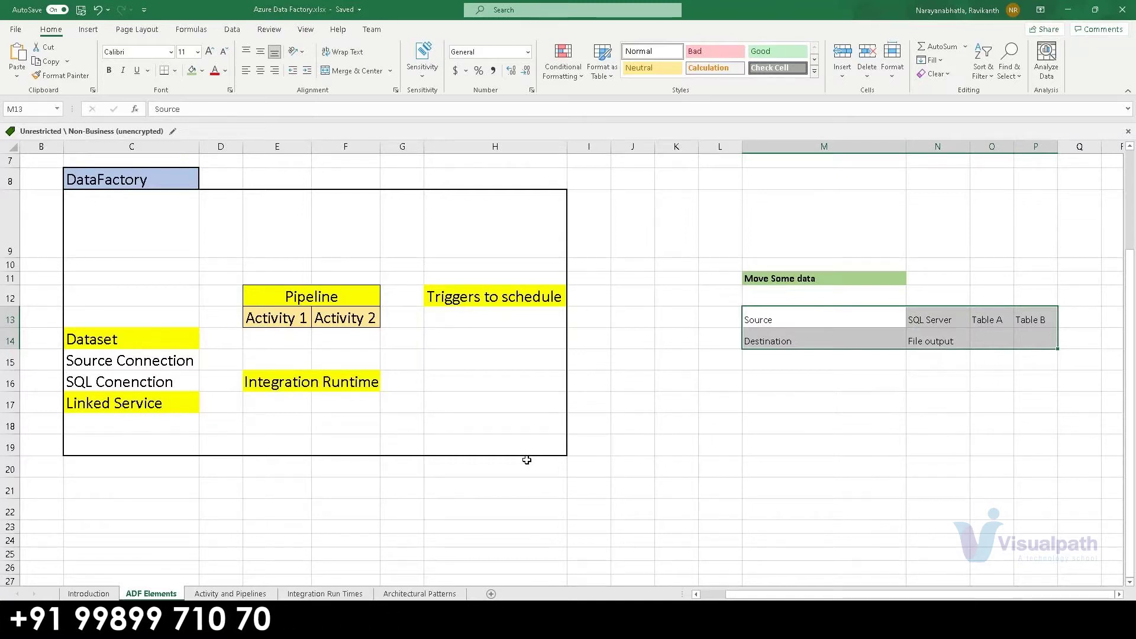
# Refer to the SQL Server source in row 13 and change the Linked Service label in C17 to Linked Service-1.
pyautogui.click(772, 319)
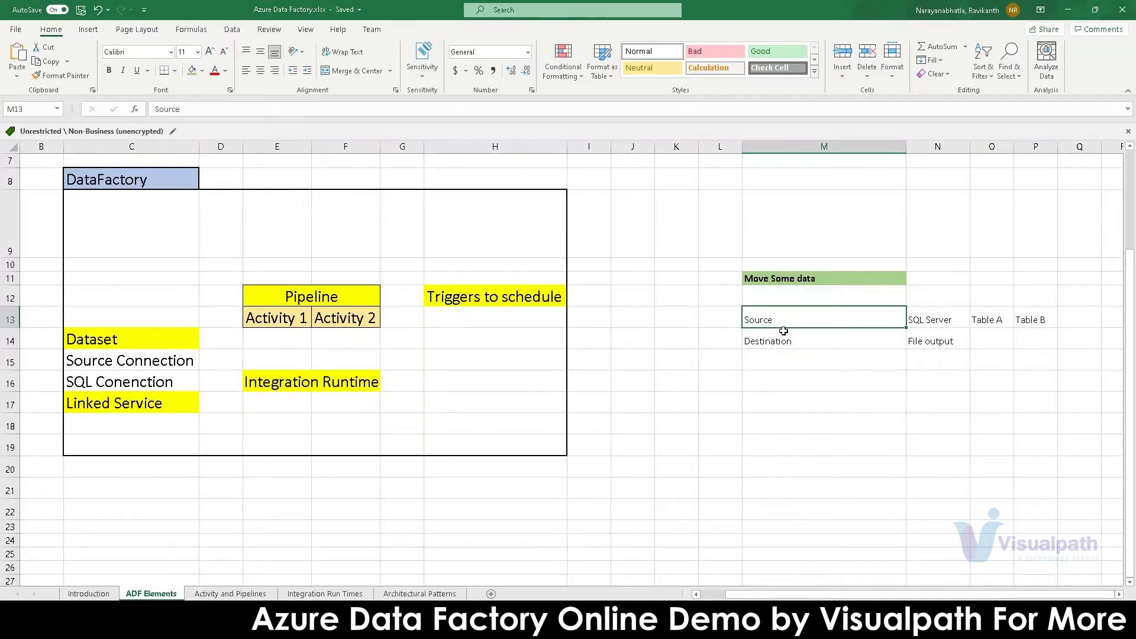
pyautogui.click(929, 320)
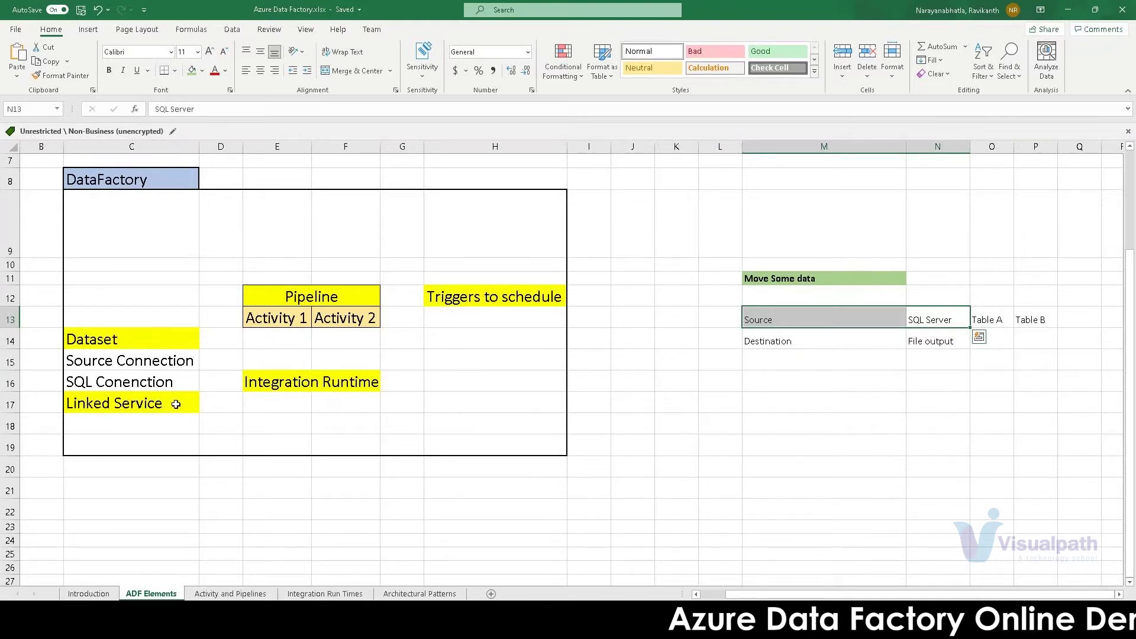
pyautogui.doubleClick(173, 403)
pyautogui.write('-1')
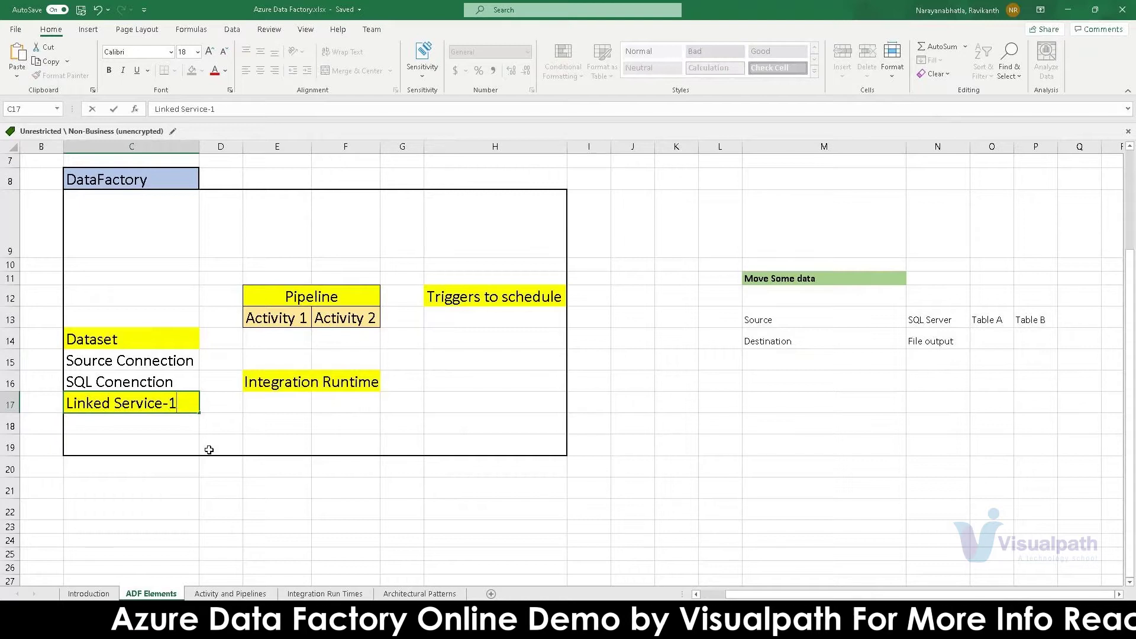
pyautogui.press('Return')
pyautogui.press('Up')
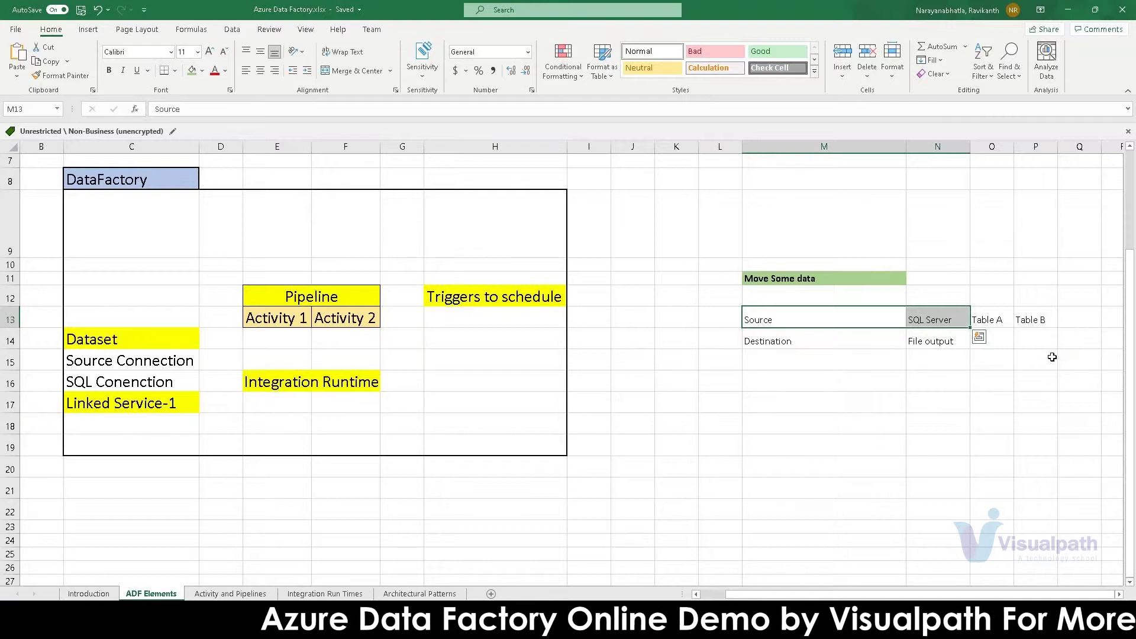
# Refer to Table A in row 13 and change the Dataset label in C14 to Dataset-2.
pyautogui.click(998, 324)
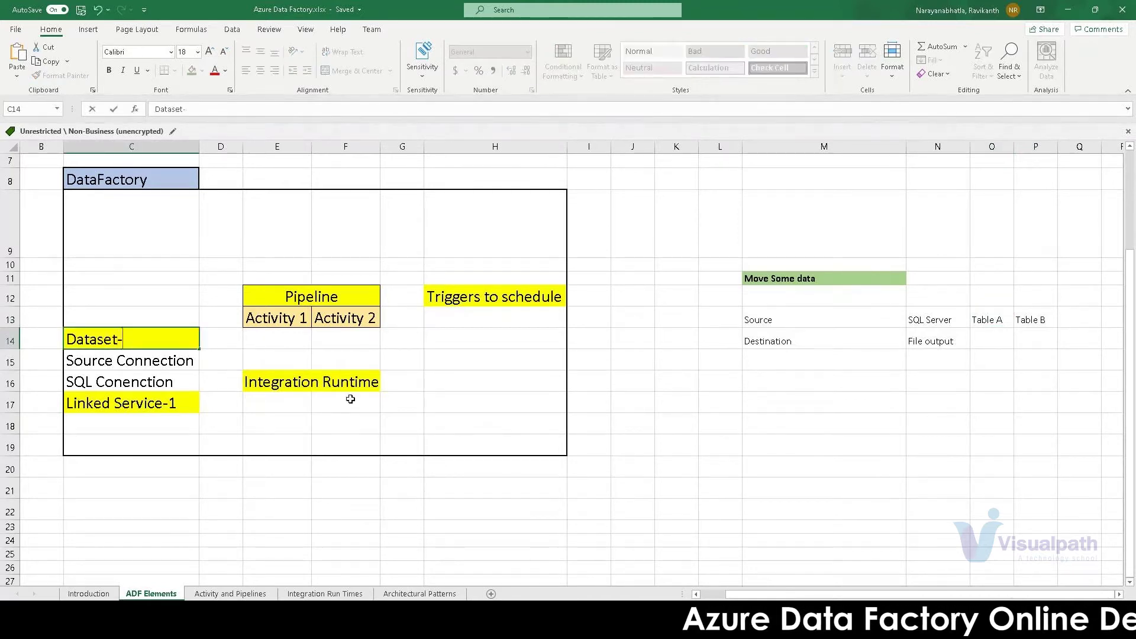
pyautogui.write('2')
pyautogui.press('Return')
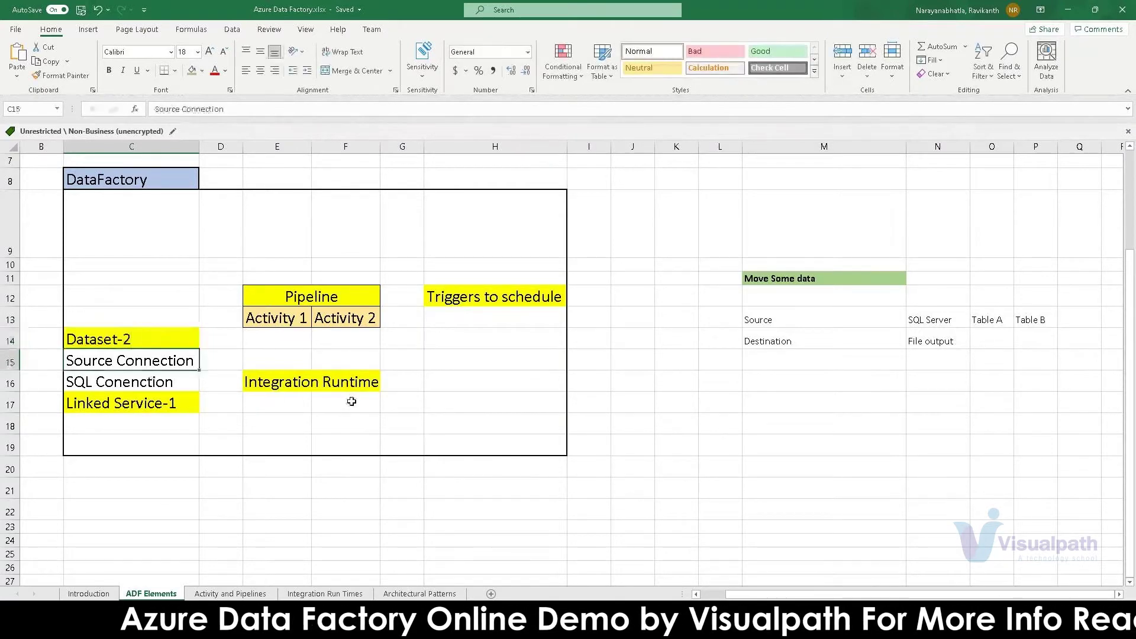
pyautogui.press('Down')
pyautogui.press('Down')
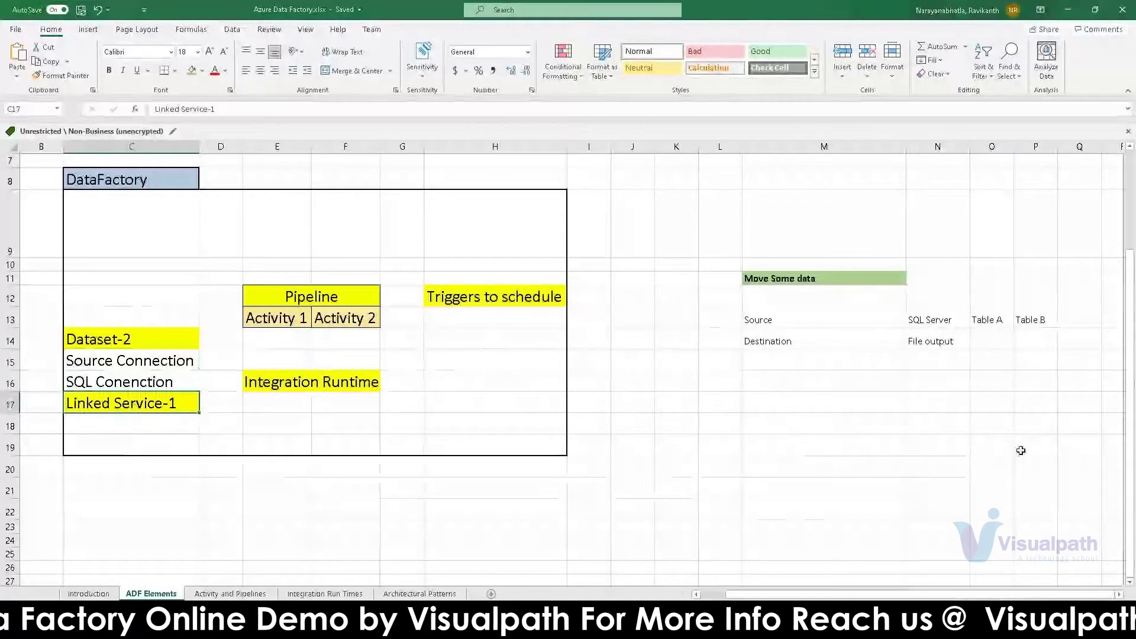
# Compare the SQL Server source and Table A with Dataset-2, and examine the Pipeline, Integration Runtime and Triggers to schedule elements.
pyautogui.moveTo(801, 318); pyautogui.dragTo(929, 320)
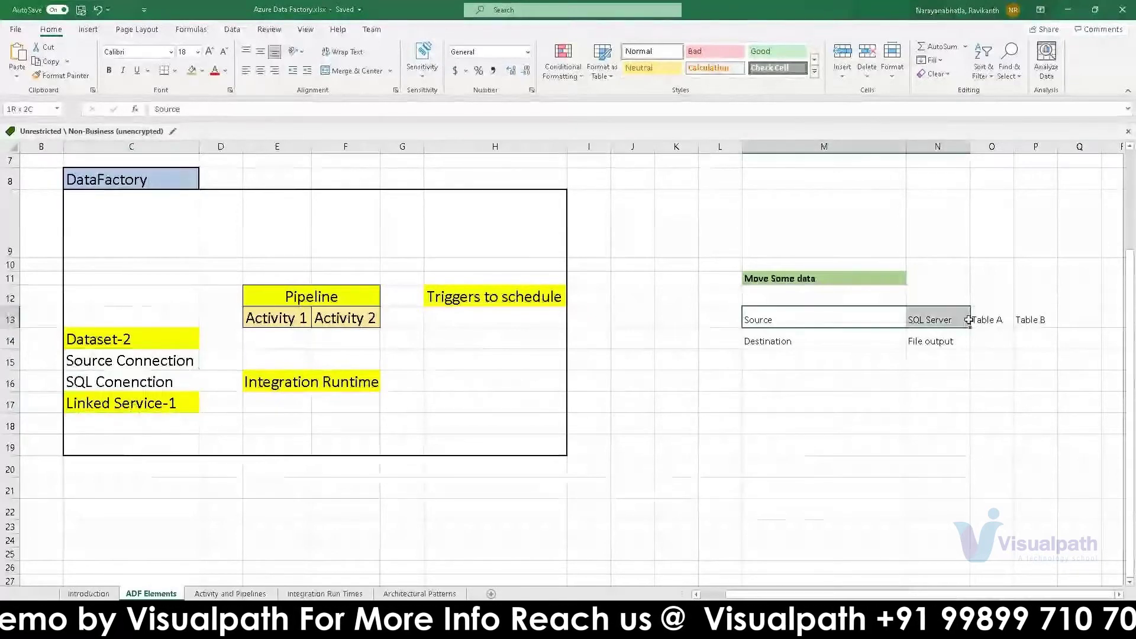
pyautogui.click(101, 343)
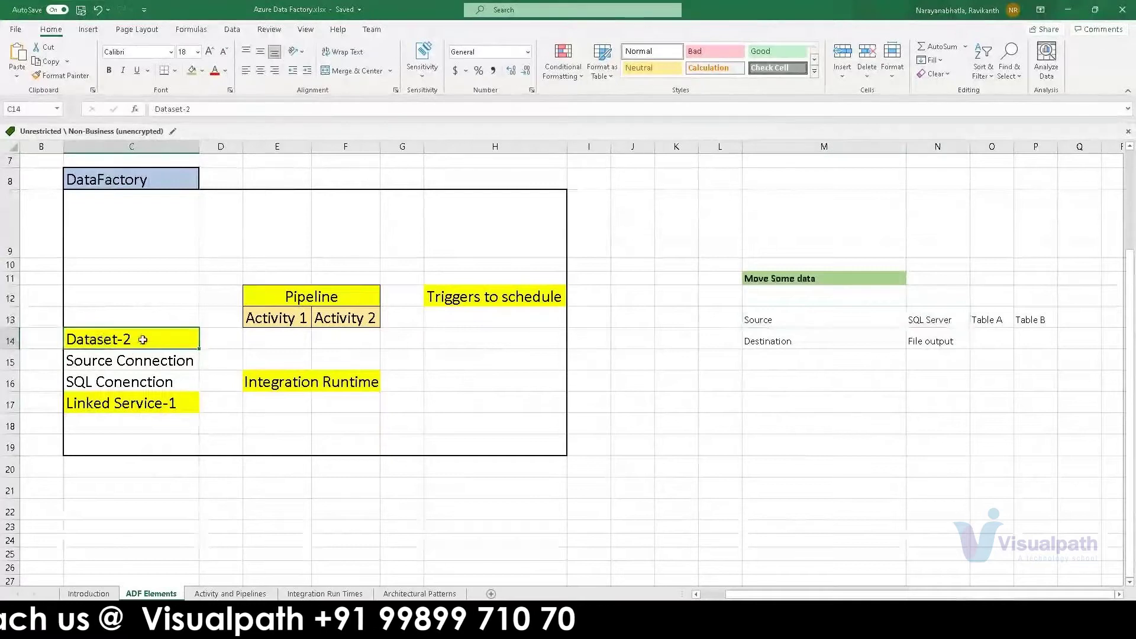
pyautogui.click(1000, 318)
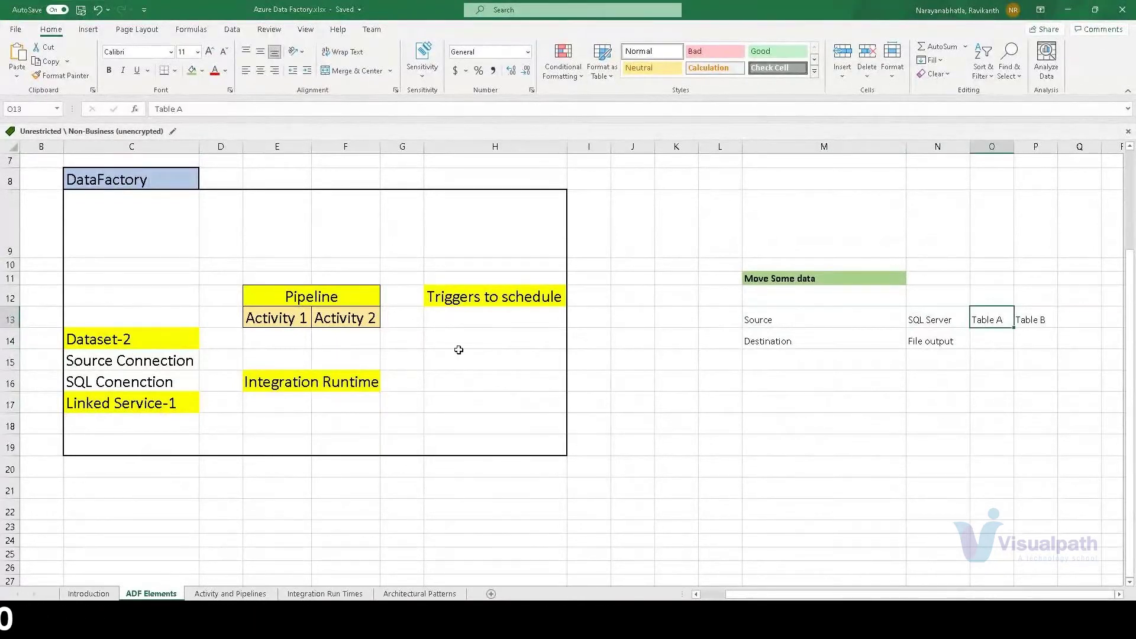
pyautogui.click(322, 299)
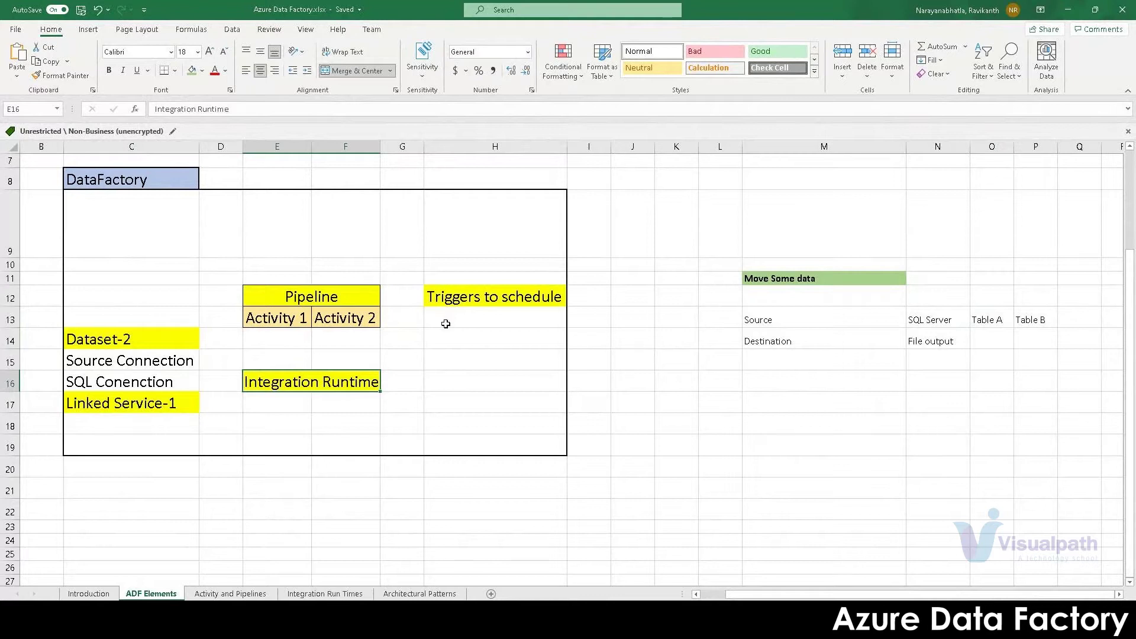
pyautogui.click(450, 298)
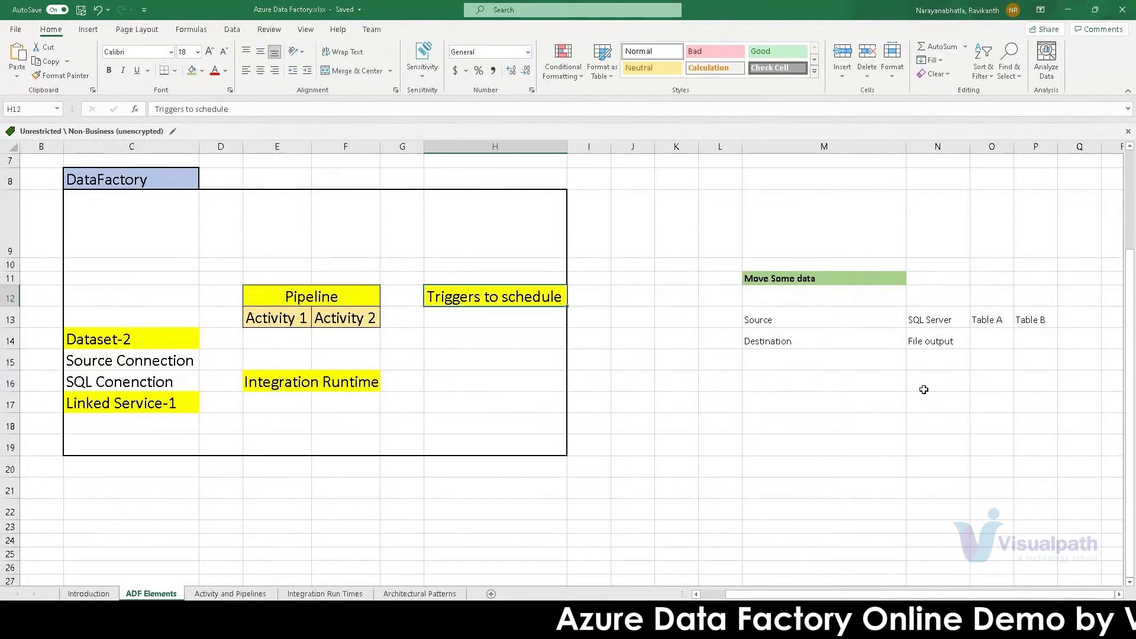
# Relate Linked Service-1 and Dataset-2 to the Source and Destination entries in M13:M14, and review Activity 1 in the pipeline.
pyautogui.click(142, 400)
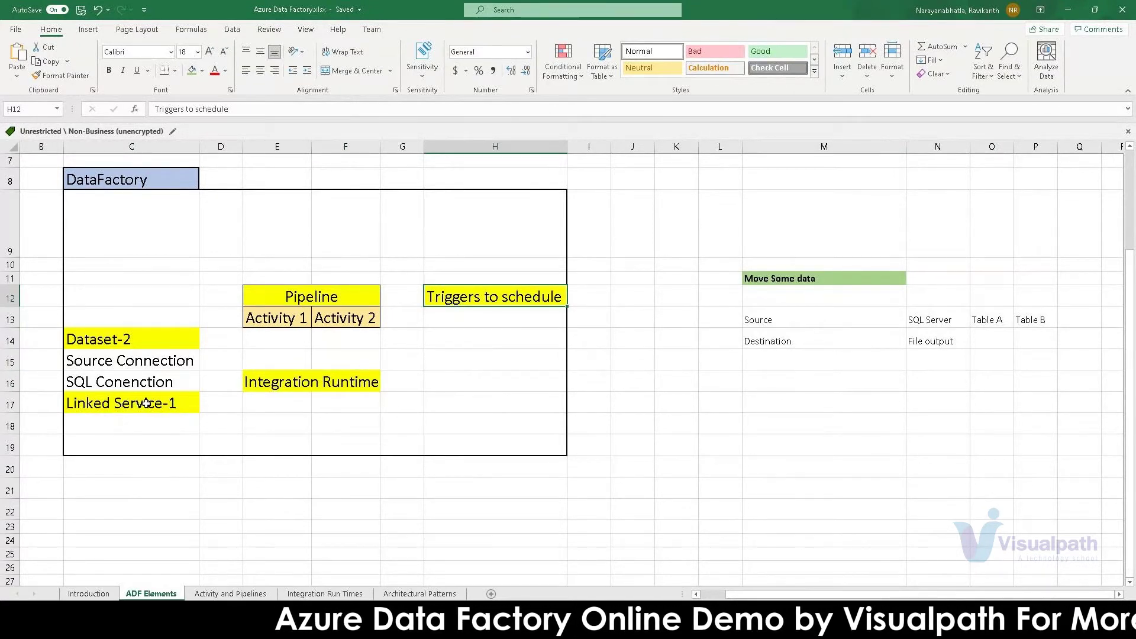
pyautogui.click(129, 340)
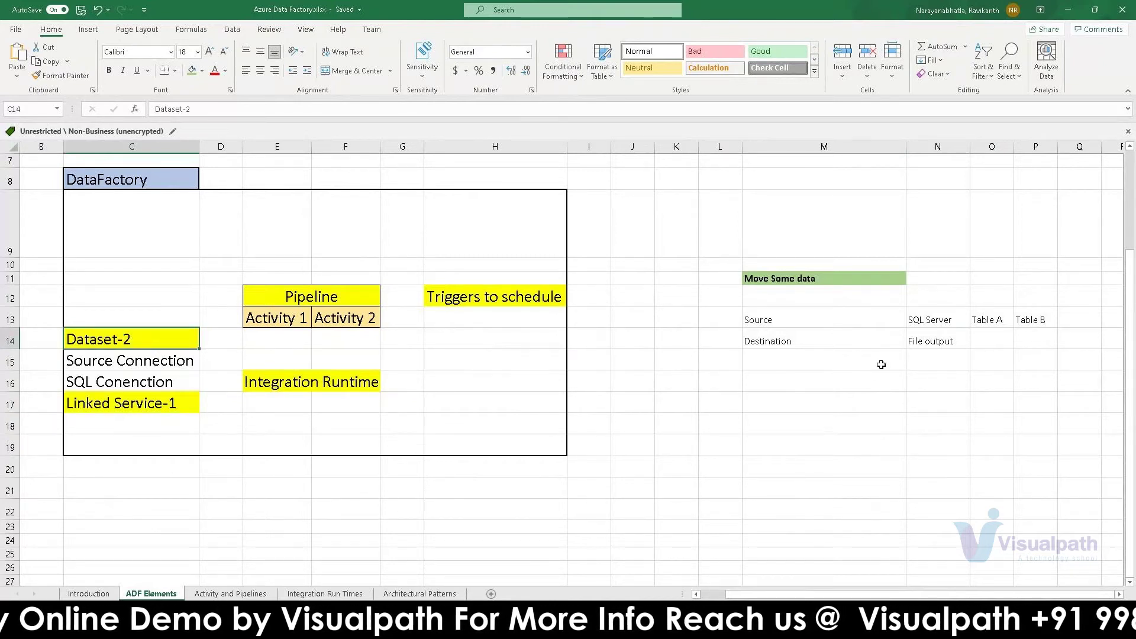
pyautogui.click(769, 320)
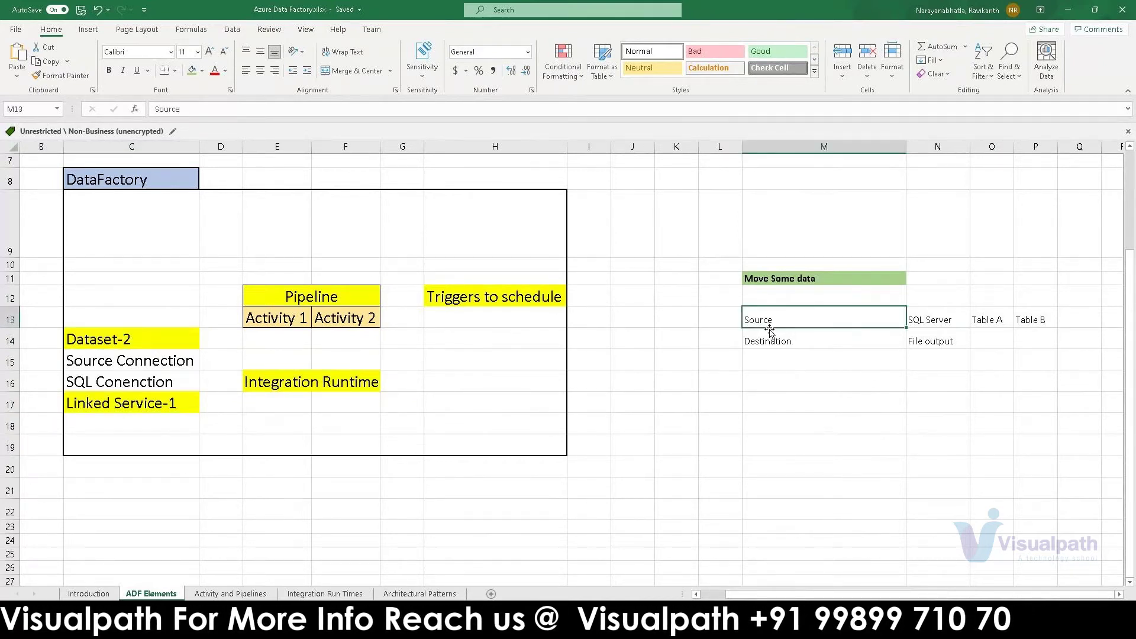
pyautogui.click(190, 405)
pyautogui.click(164, 338)
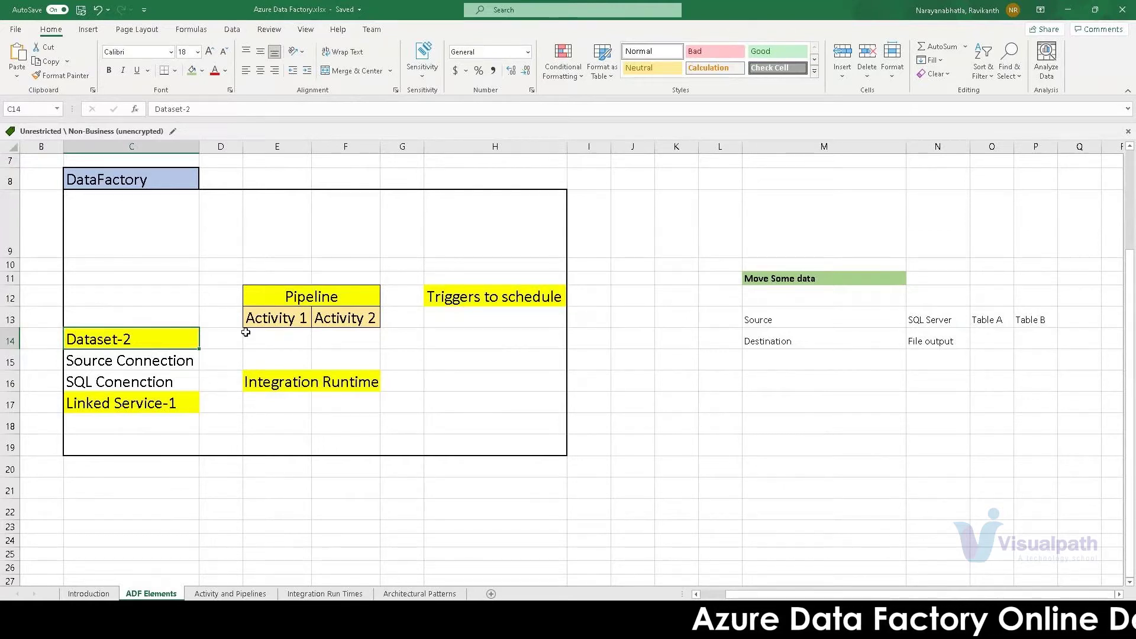
pyautogui.moveTo(888, 319); pyautogui.dragTo(891, 342)
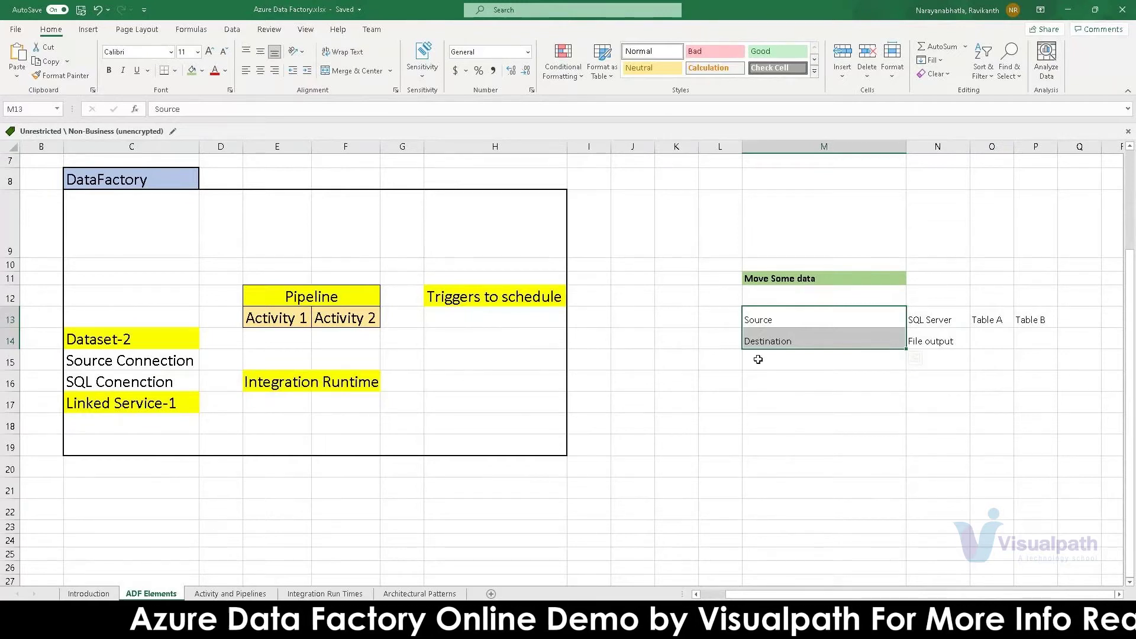
pyautogui.moveTo(718, 319); pyautogui.dragTo(714, 336)
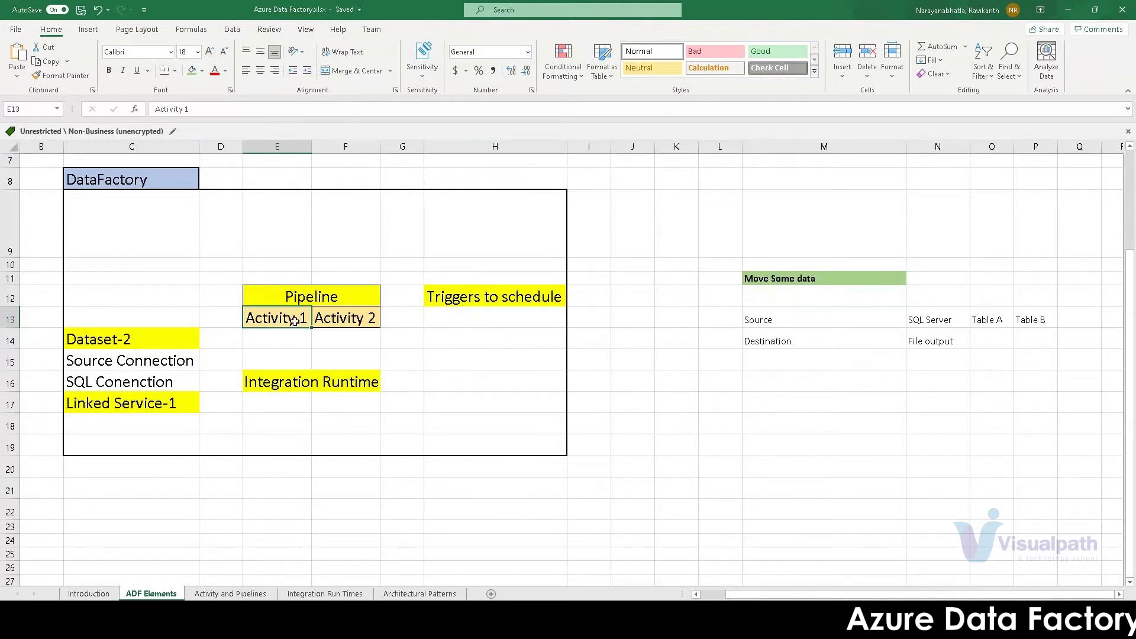
# Examine the Pipeline heading in E12 together with its Activity 1 and Activity 2 cells in row 13.
pyautogui.click(357, 294)
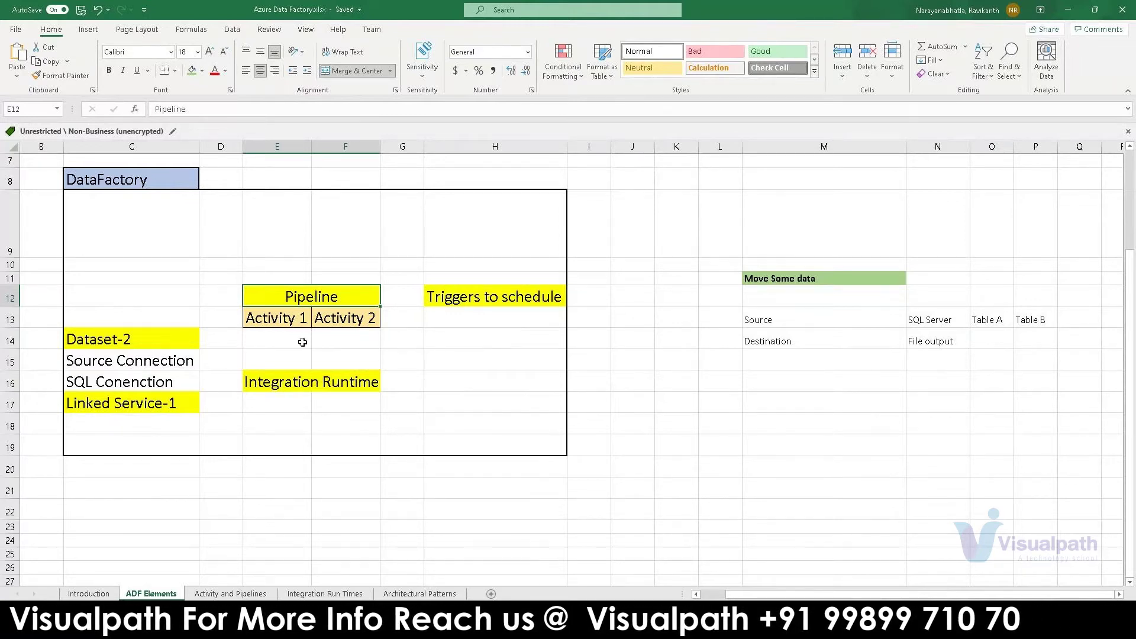
pyautogui.moveTo(259, 317); pyautogui.dragTo(357, 327)
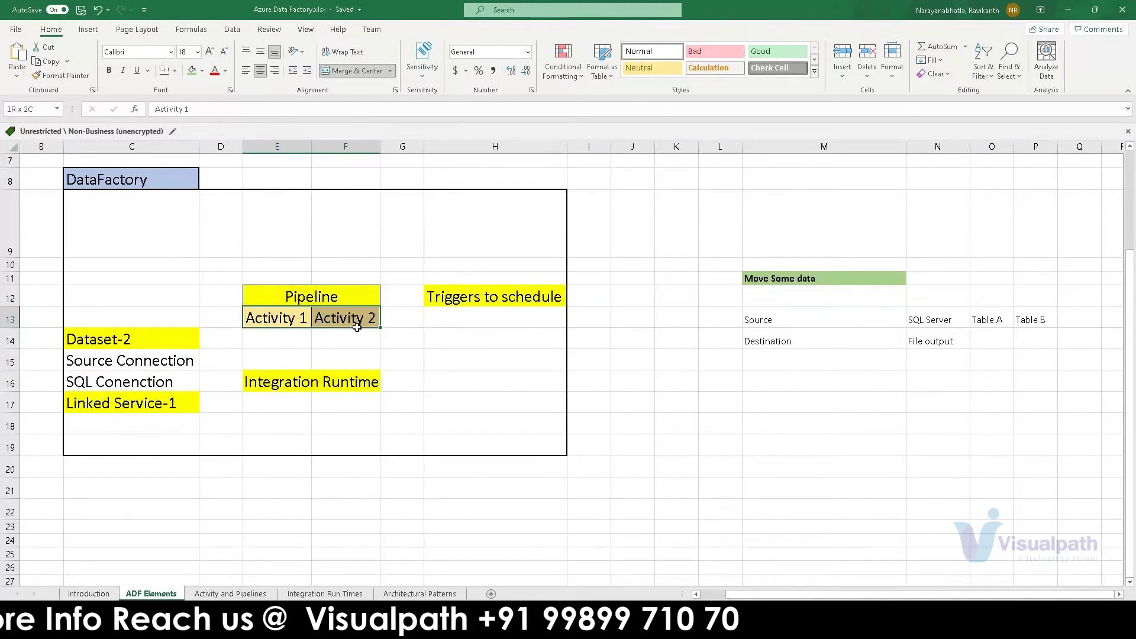
pyautogui.click(333, 290)
pyautogui.moveTo(334, 290); pyautogui.dragTo(290, 296)
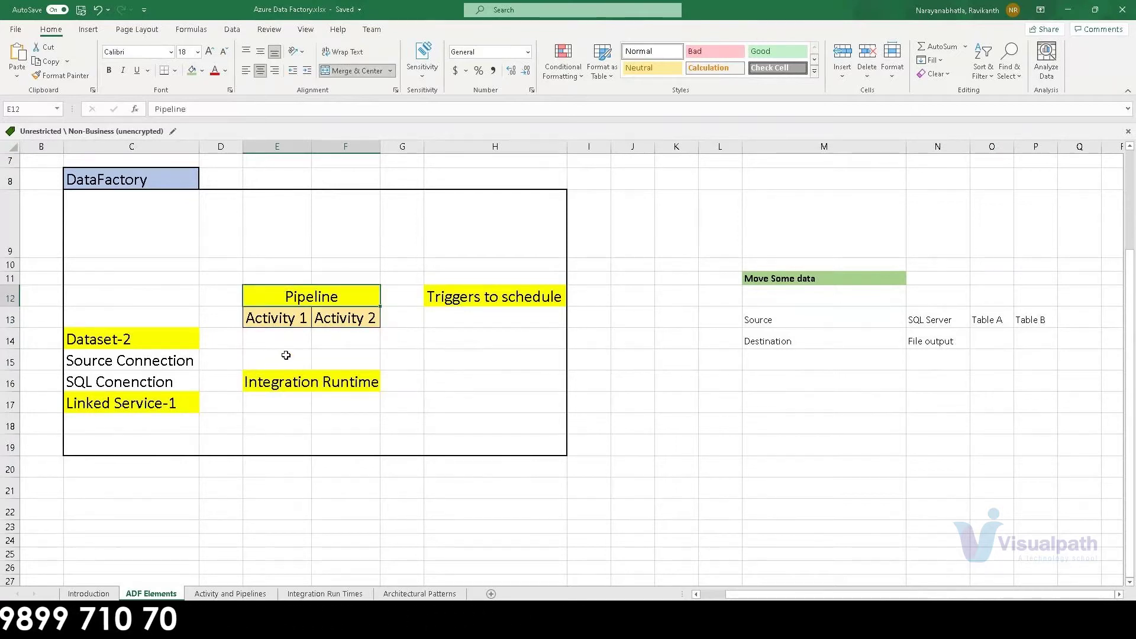
pyautogui.click(294, 321)
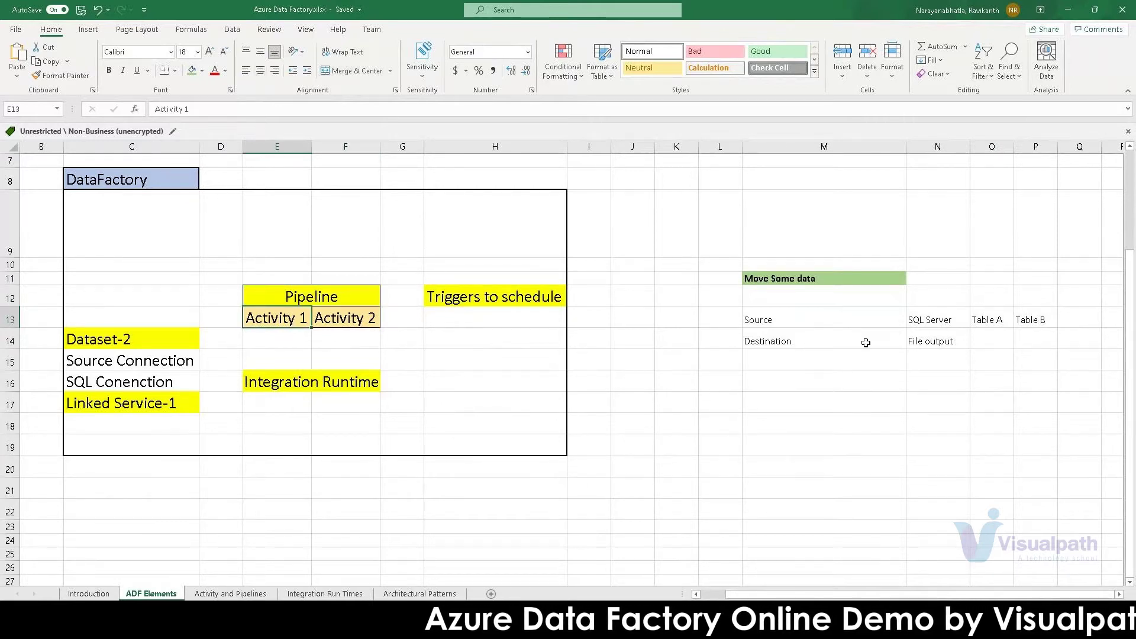
# Relate the Source and Destination entries in M13:M14 to Dataset-2 and to the Pipeline with its two activities.
pyautogui.moveTo(828, 319); pyautogui.dragTo(837, 338)
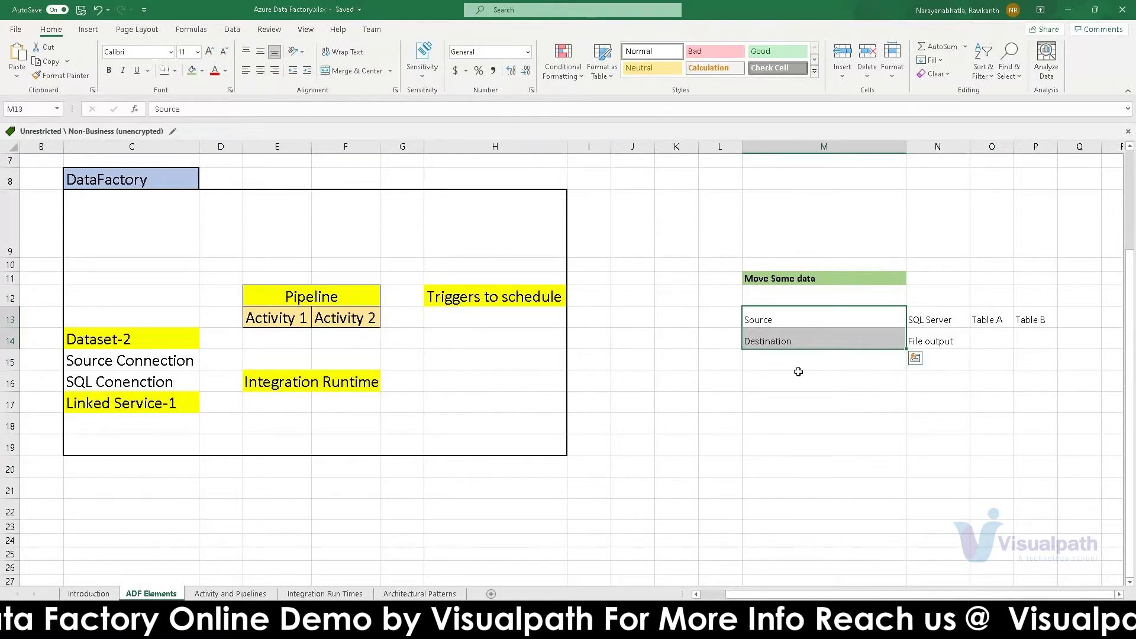
pyautogui.click(328, 296)
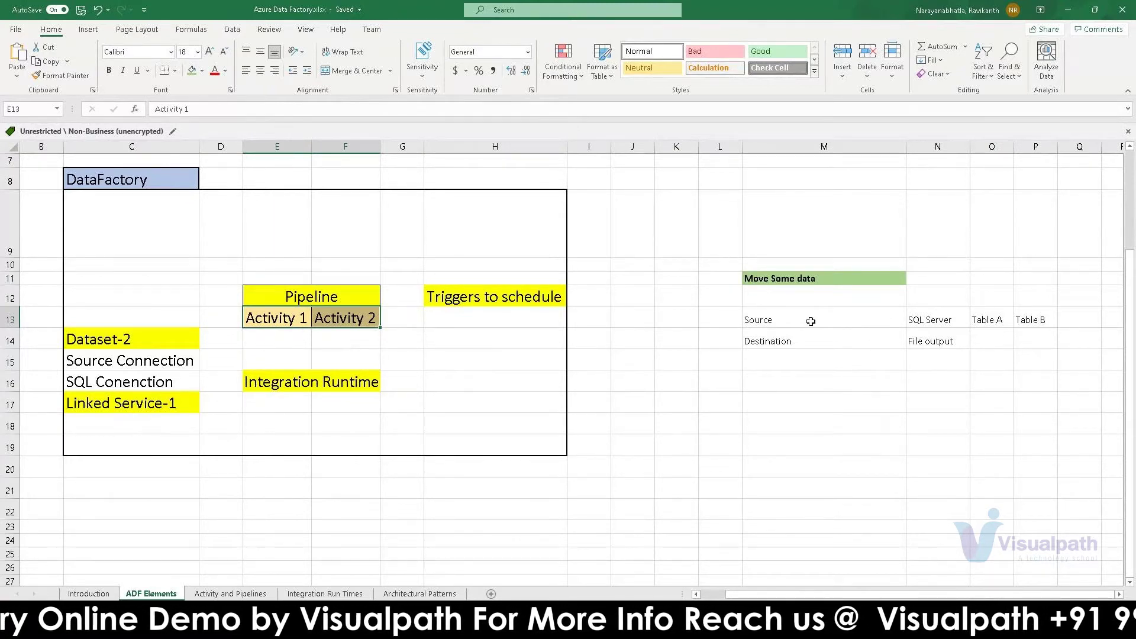
pyautogui.click(796, 342)
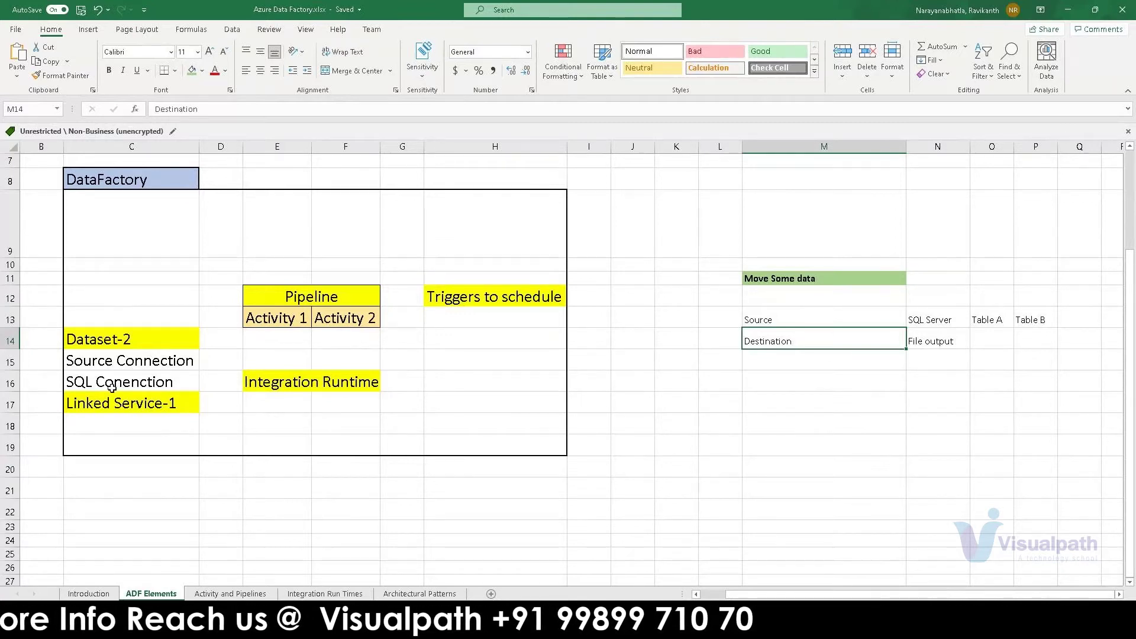
pyautogui.click(160, 342)
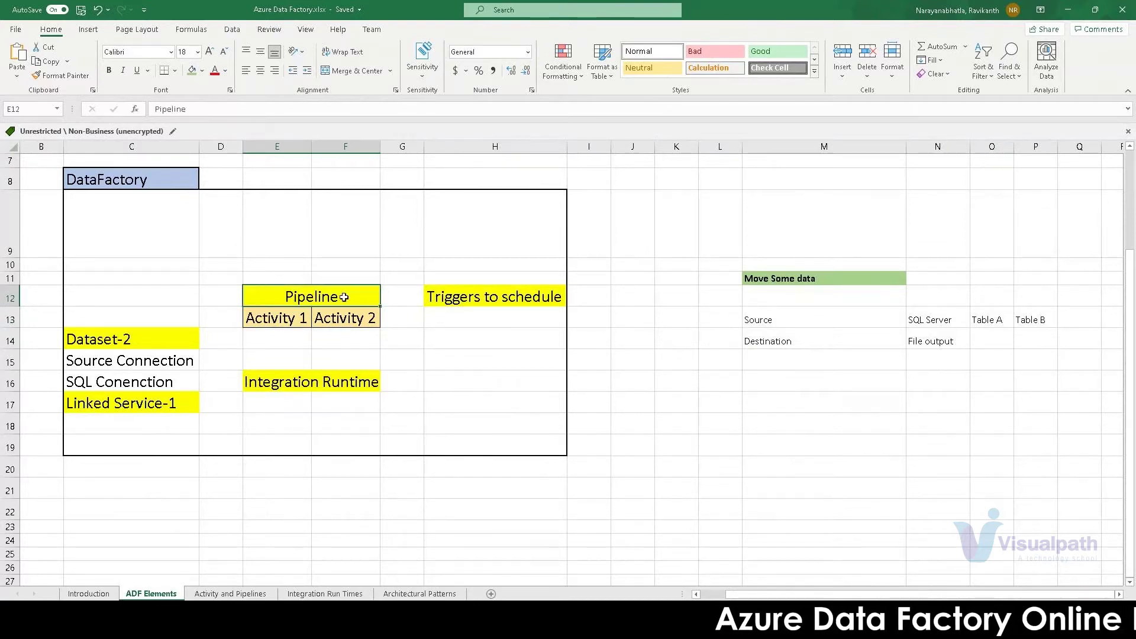
pyautogui.moveTo(278, 318); pyautogui.dragTo(357, 320)
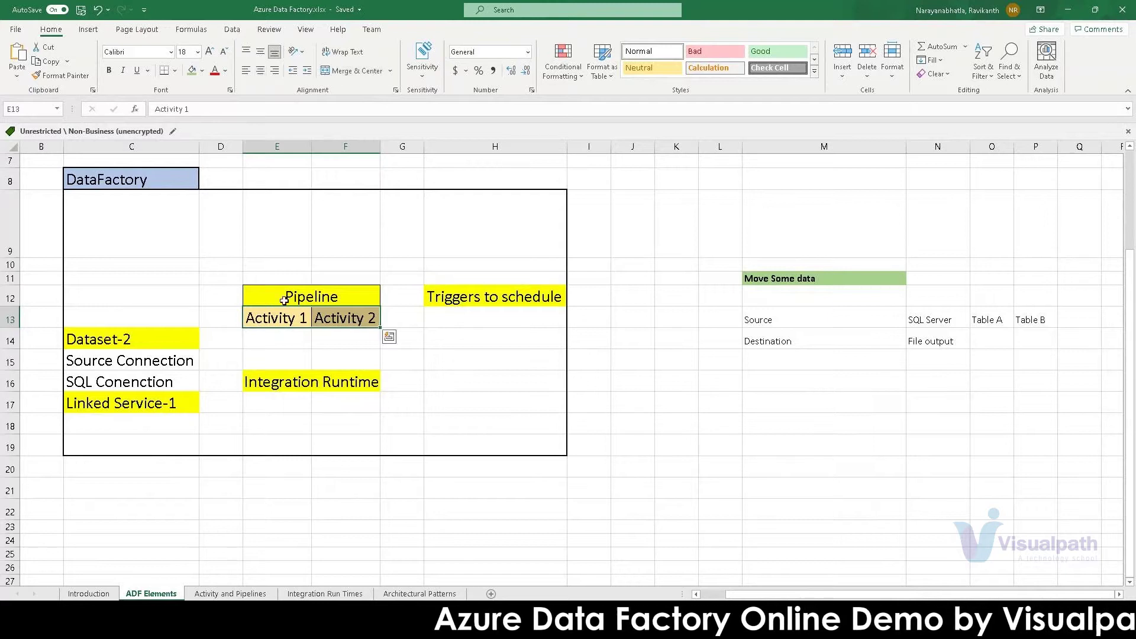
pyautogui.click(298, 298)
pyautogui.click(273, 321)
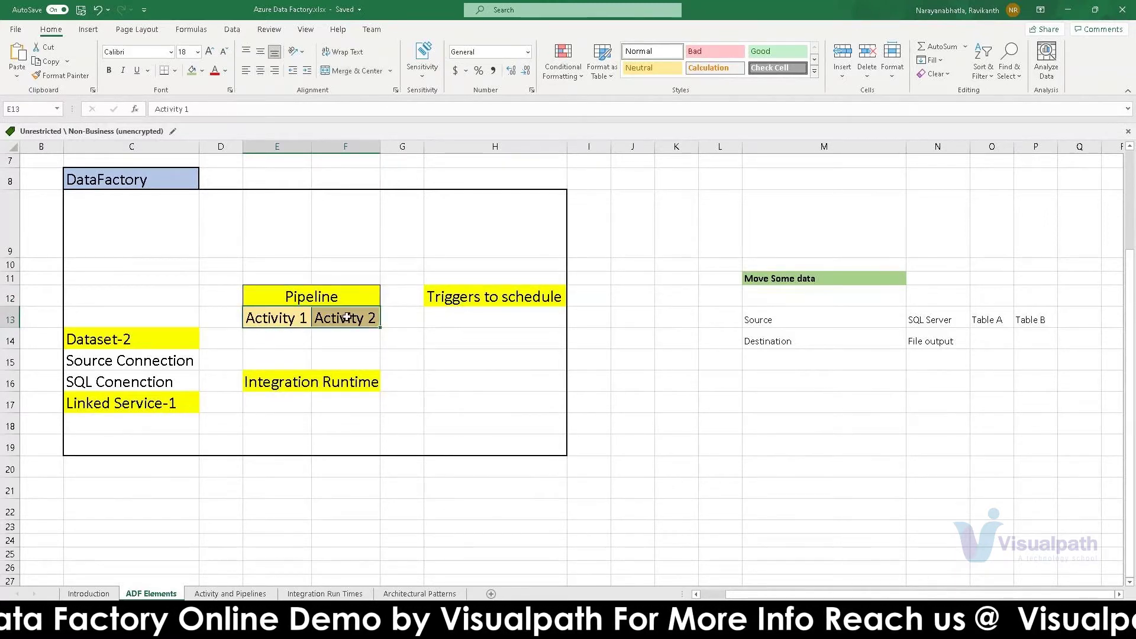
# Compare the Move Some data example in column M with the Pipeline block, Dataset-2 and the Integration Runtime.
pyautogui.click(793, 318)
pyautogui.moveTo(794, 318); pyautogui.dragTo(793, 340)
pyautogui.moveTo(796, 278); pyautogui.dragTo(802, 317)
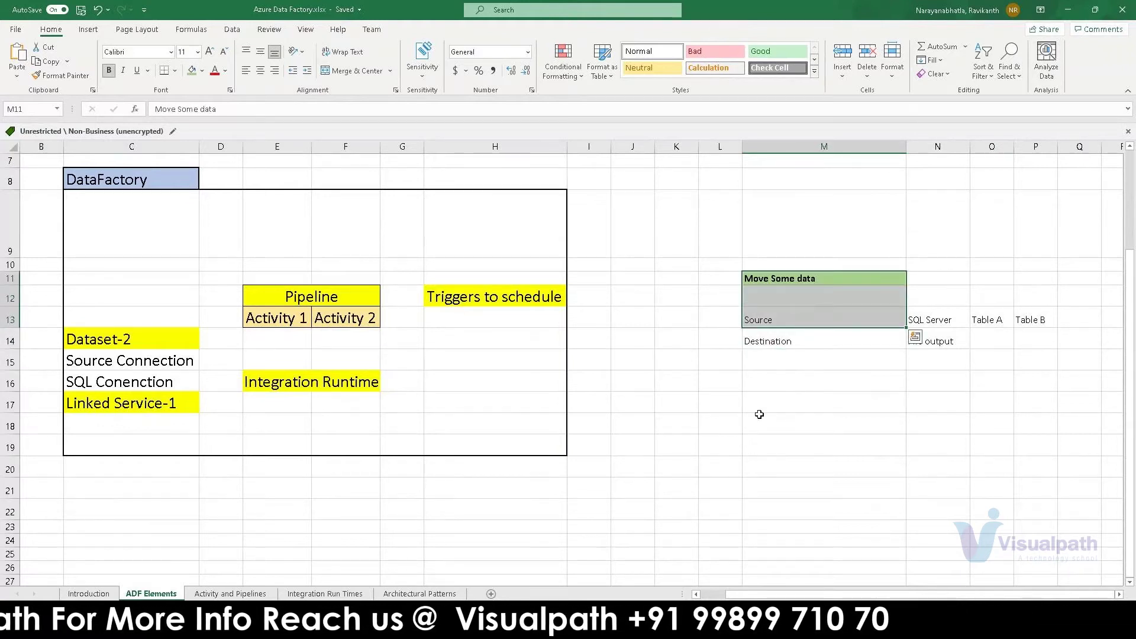
pyautogui.moveTo(235, 266); pyautogui.dragTo(402, 318)
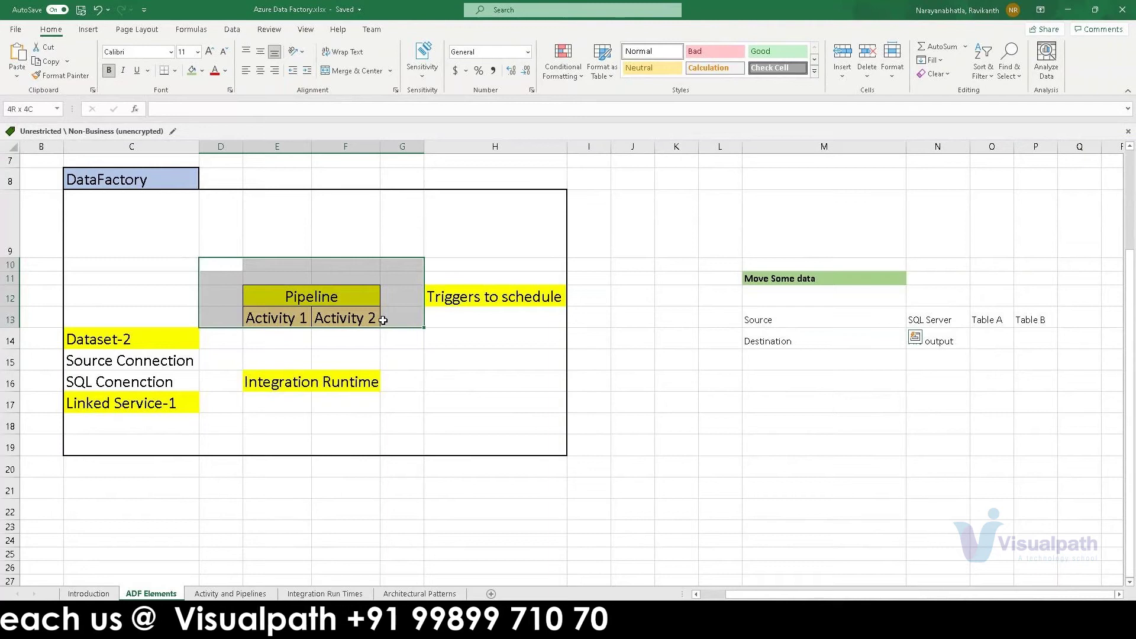
pyautogui.click(318, 297)
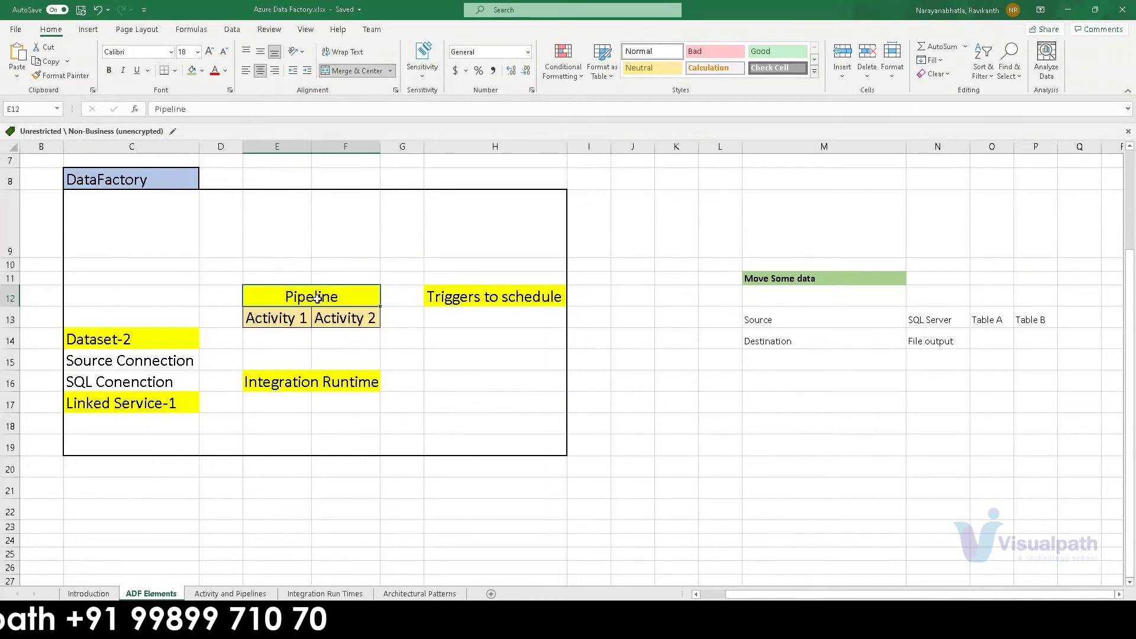
pyautogui.click(153, 343)
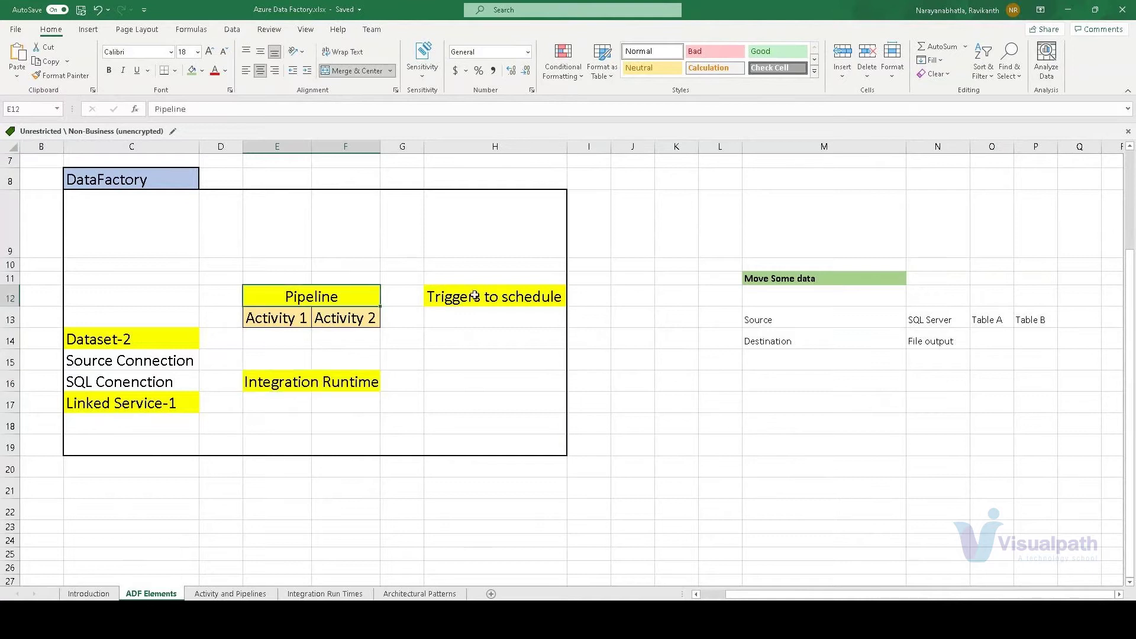
pyautogui.click(322, 388)
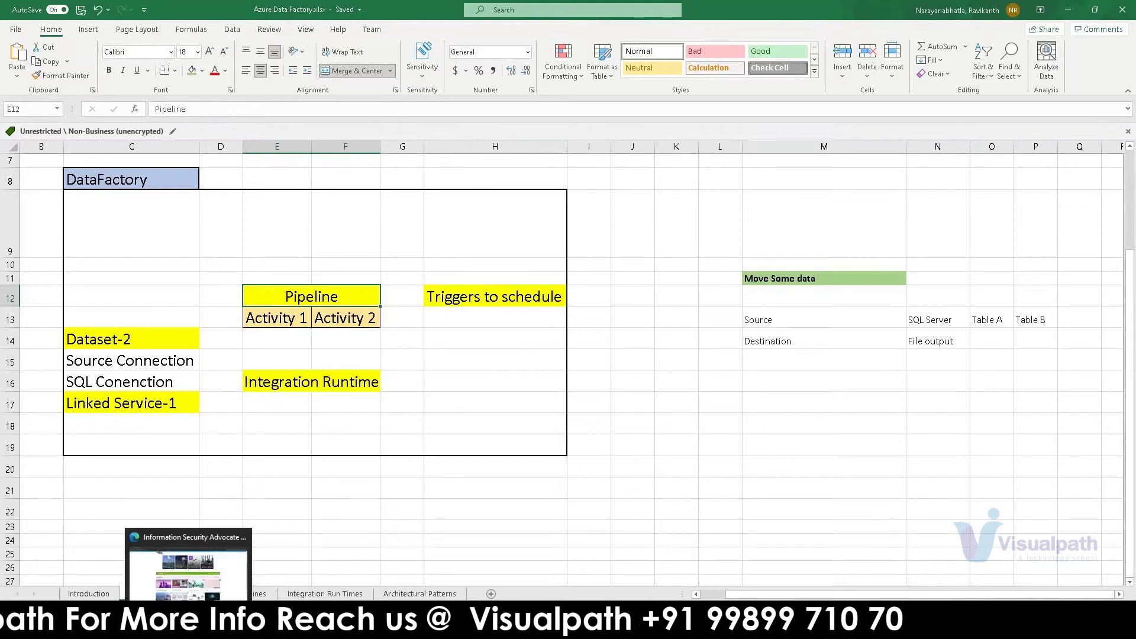
# Switch to Chrome and show the pl_SimpleCopyActivity pipeline in the visualpathdemo data factory.
pyautogui.moveTo(162, 627)
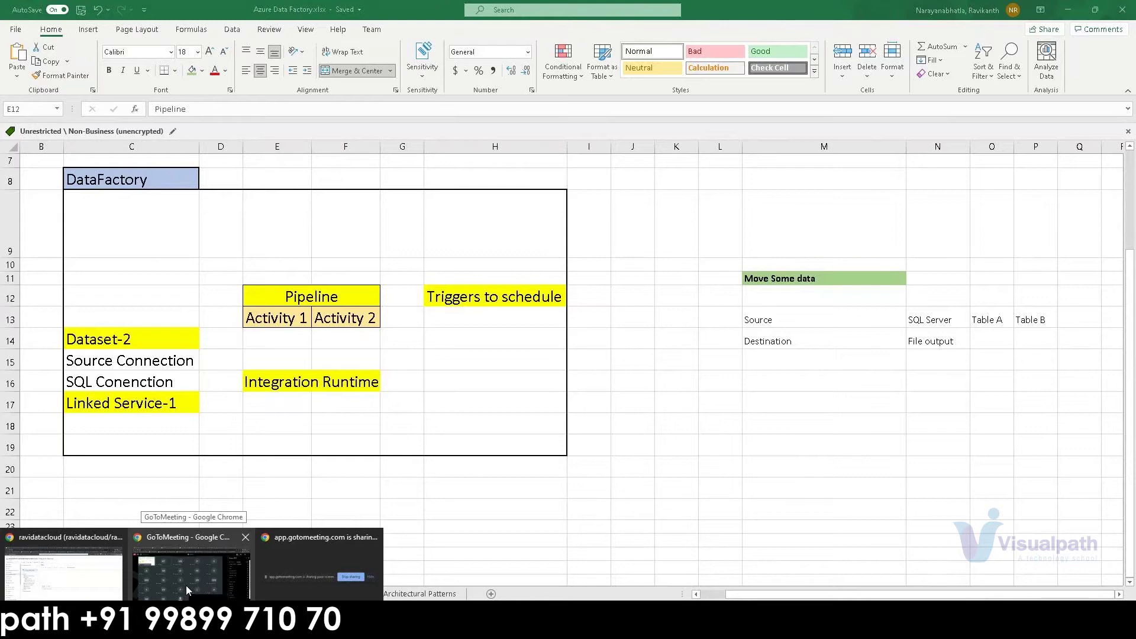
pyautogui.click(79, 579)
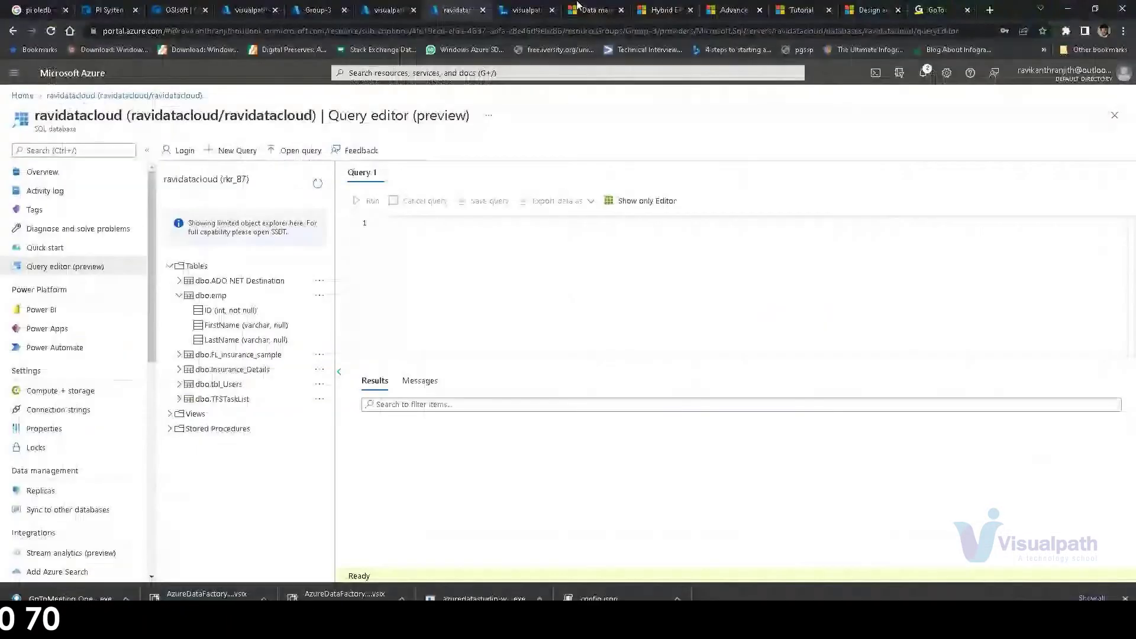
pyautogui.click(522, 13)
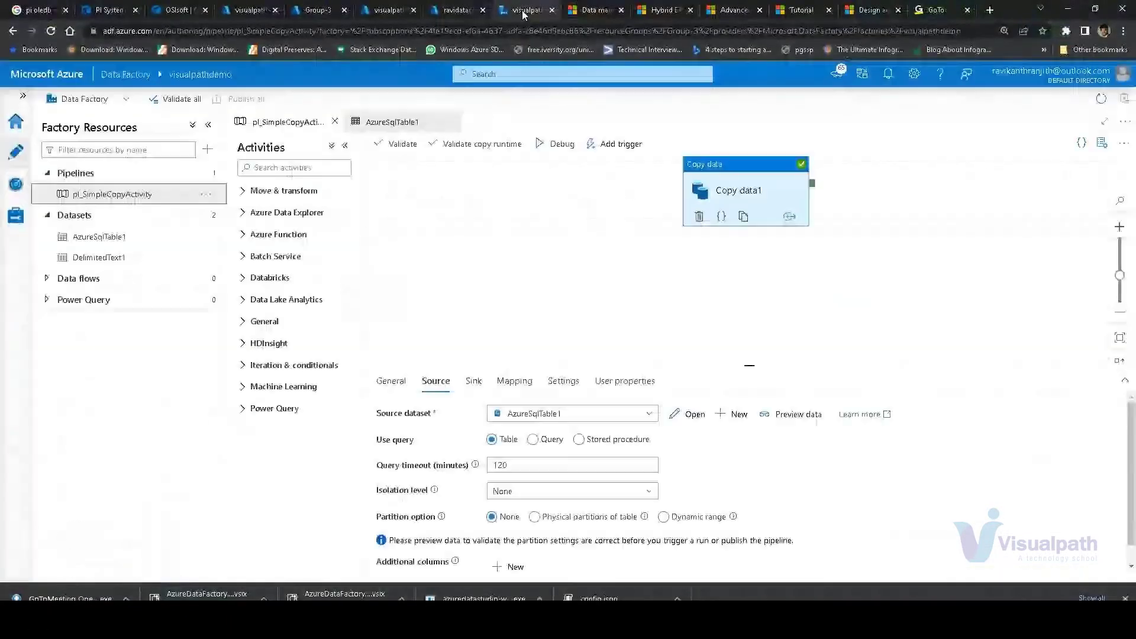
# Reposition the Copy data1 activity on the pipeline canvas and collapse the Factory Resources pane.
pyautogui.moveTo(718, 190); pyautogui.dragTo(571, 234)
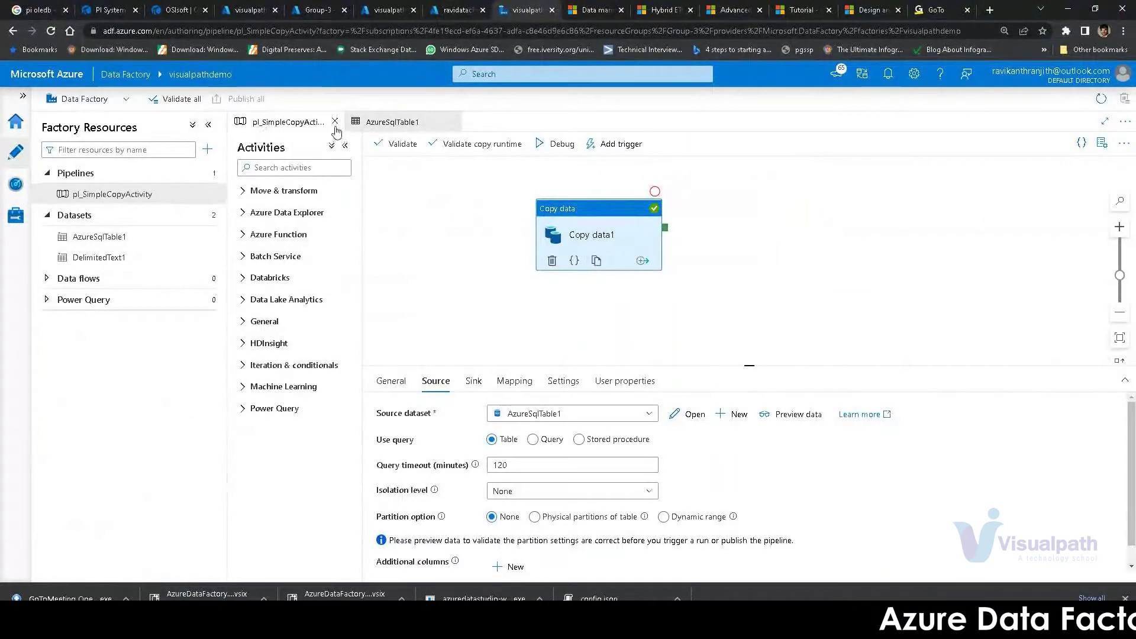
pyautogui.click(207, 125)
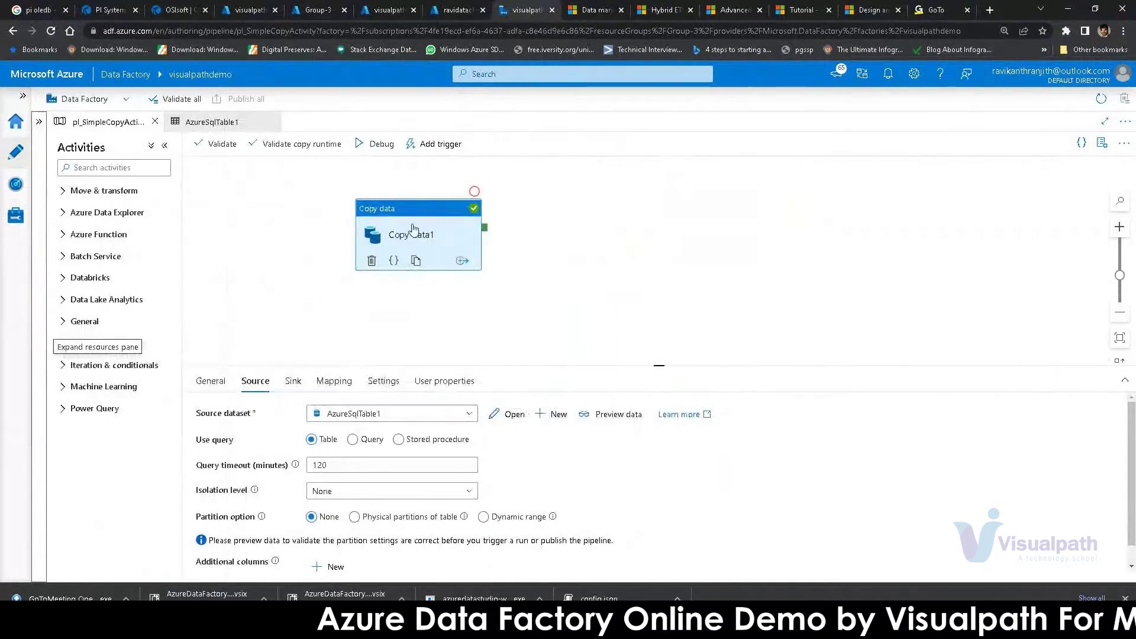
pyautogui.moveTo(413, 211); pyautogui.dragTo(459, 217)
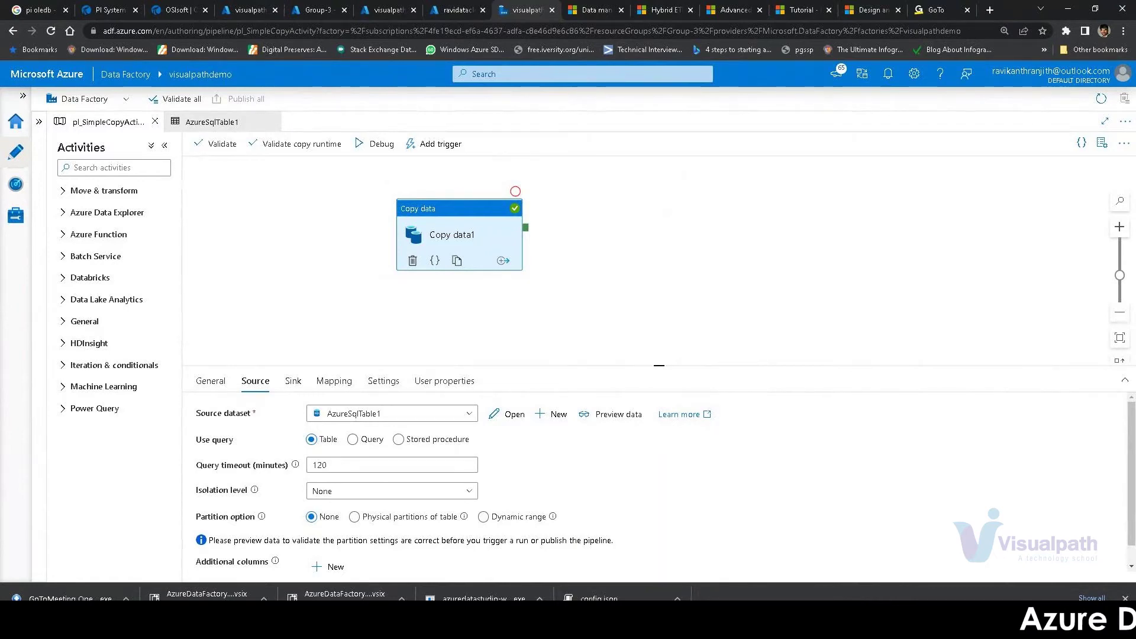
# Return to the Excel workbook and review how Integration Runtime relates to the pipeline activities, the dataset and linked service cells, and the triggers.
pyautogui.hotkey('alt', 'Tab')
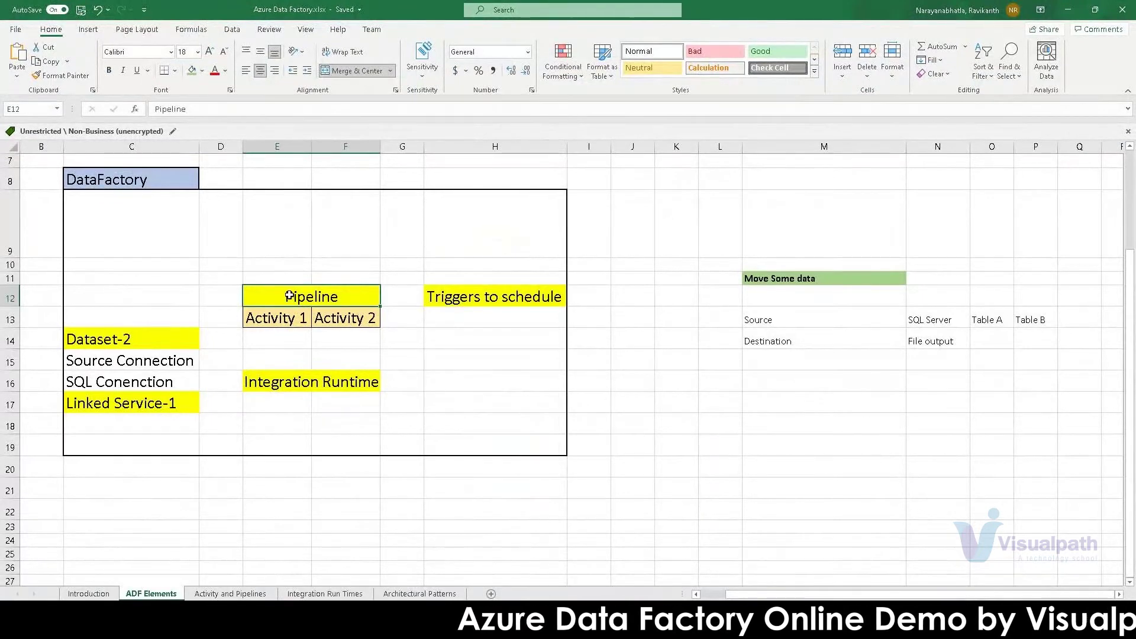
pyautogui.moveTo(287, 320); pyautogui.dragTo(403, 319)
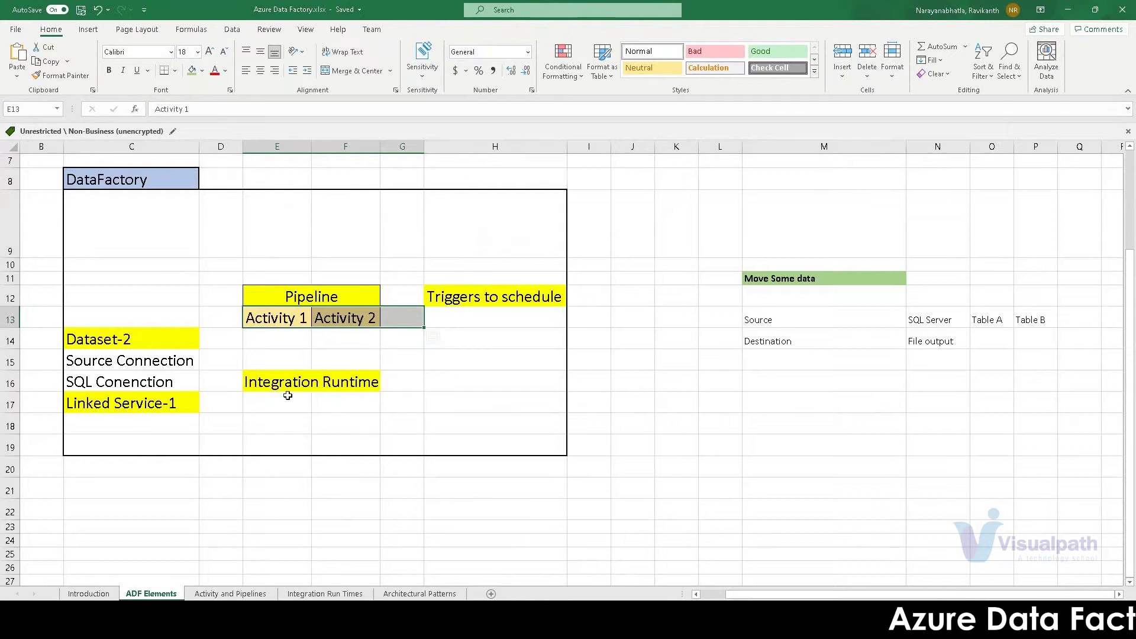
pyautogui.click(272, 383)
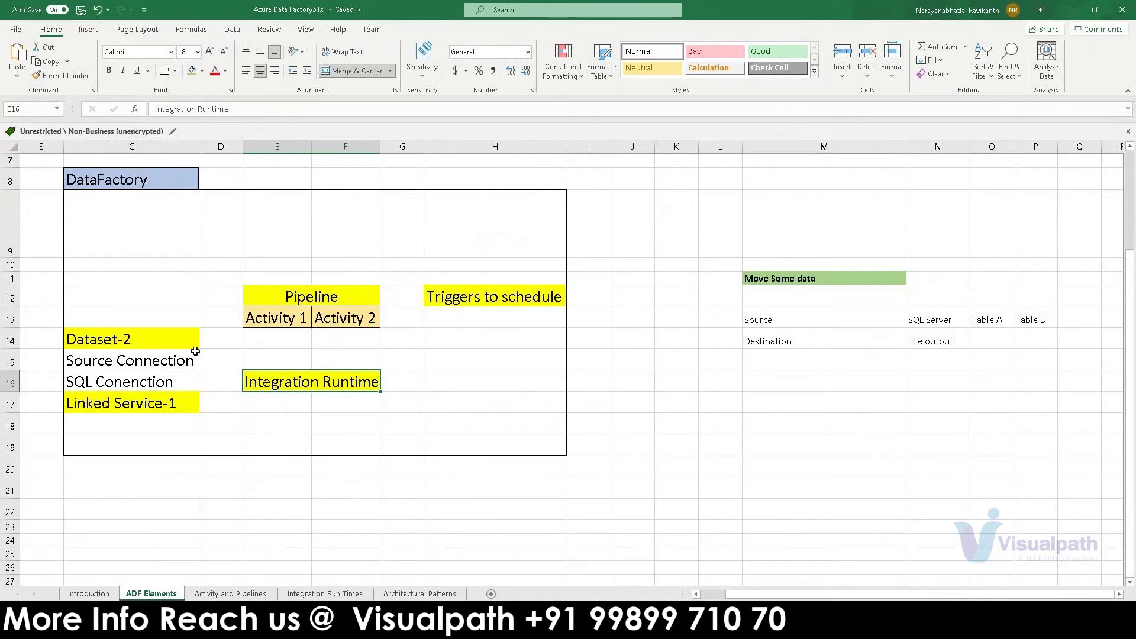
pyautogui.moveTo(160, 299); pyautogui.dragTo(202, 405)
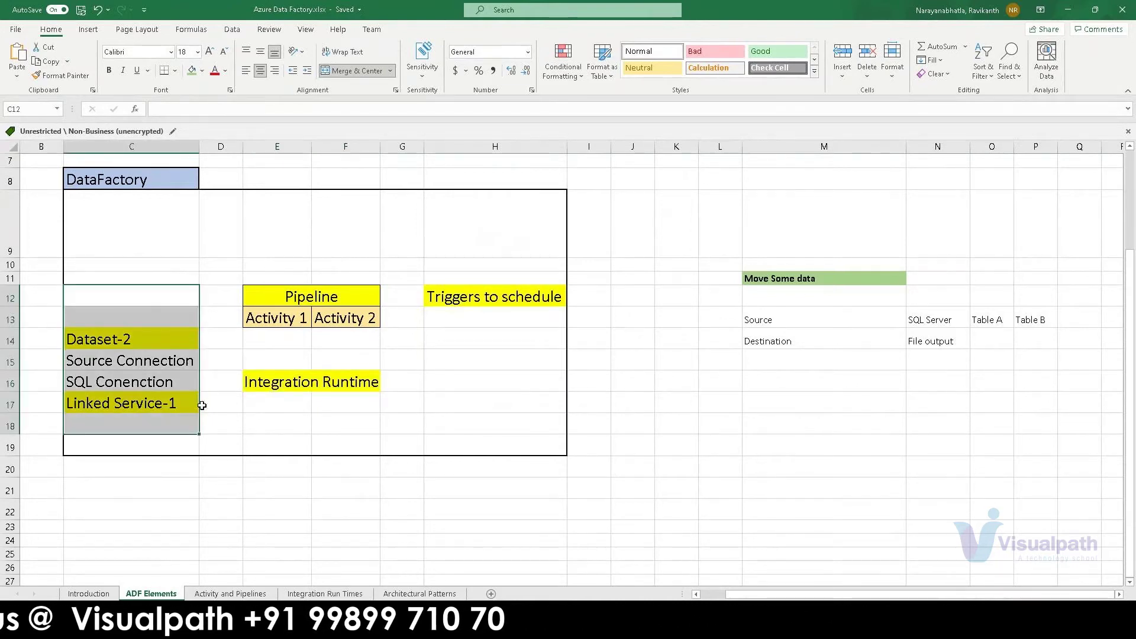
pyautogui.moveTo(307, 264); pyautogui.dragTo(432, 315)
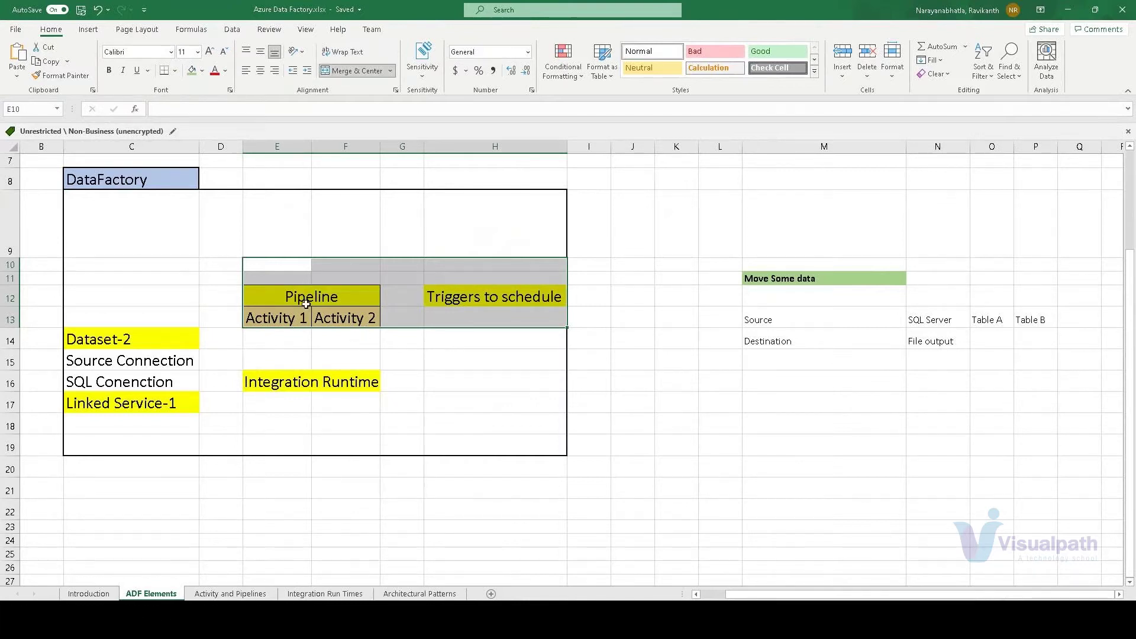
pyautogui.click(277, 384)
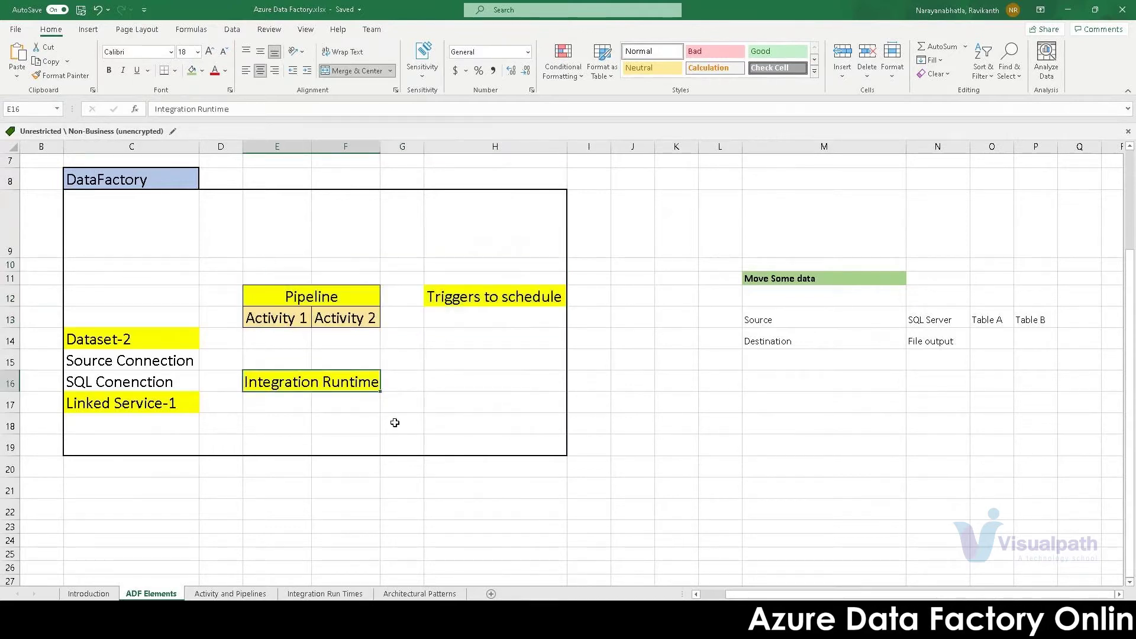
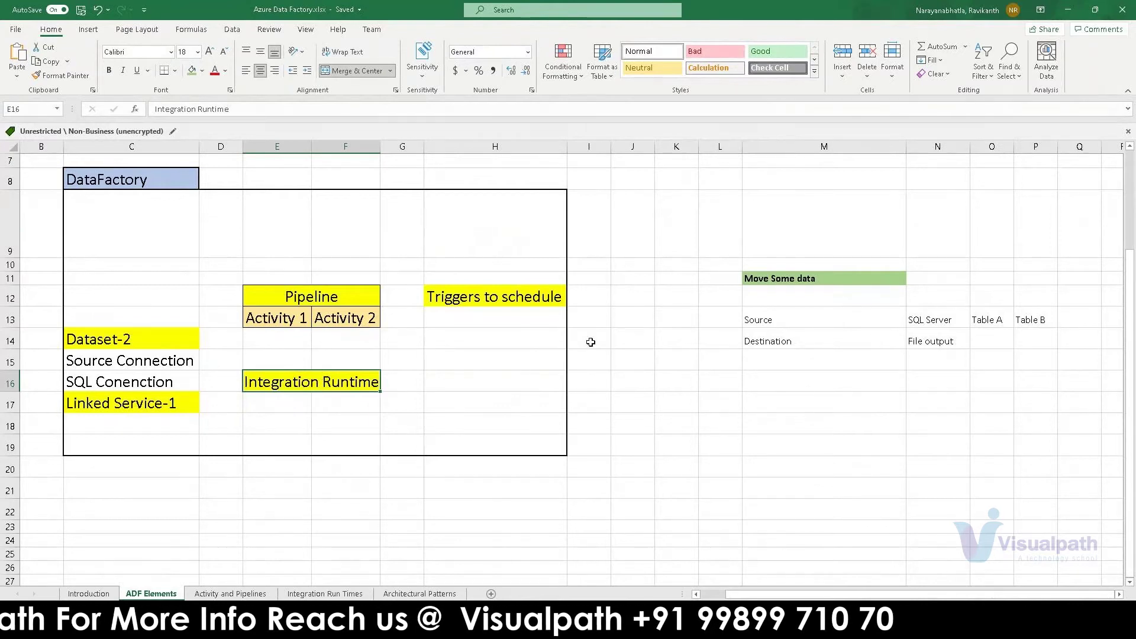
# Recap the Move Some data example through Linked Service-1, Dataset-2, Pipeline and Triggers to schedule.
pyautogui.click(810, 279)
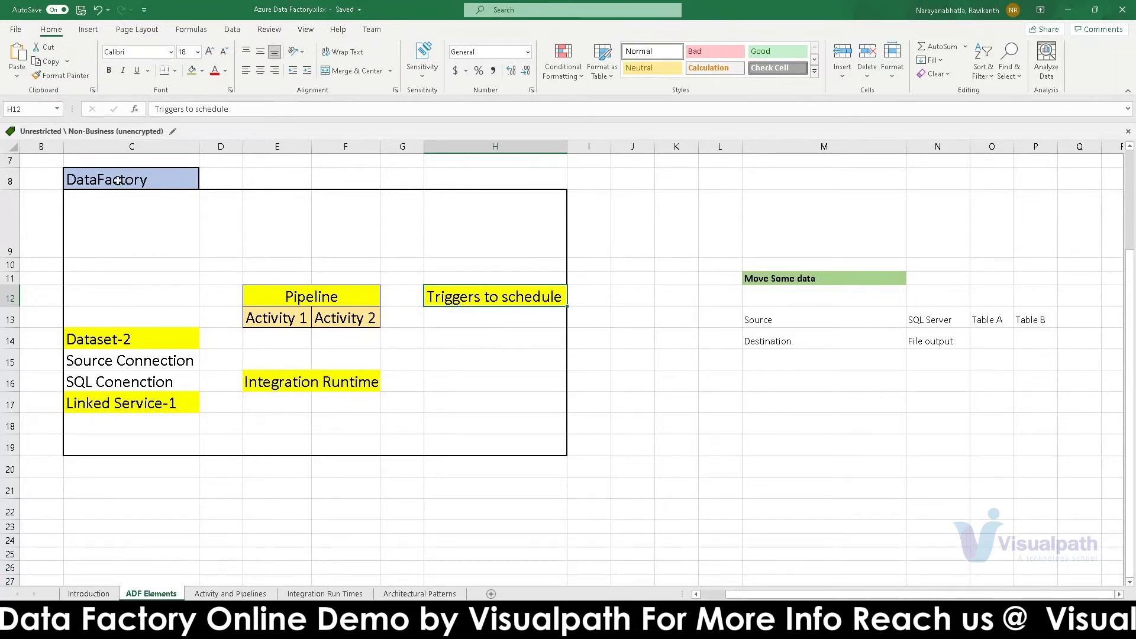
pyautogui.click(145, 405)
pyautogui.click(152, 338)
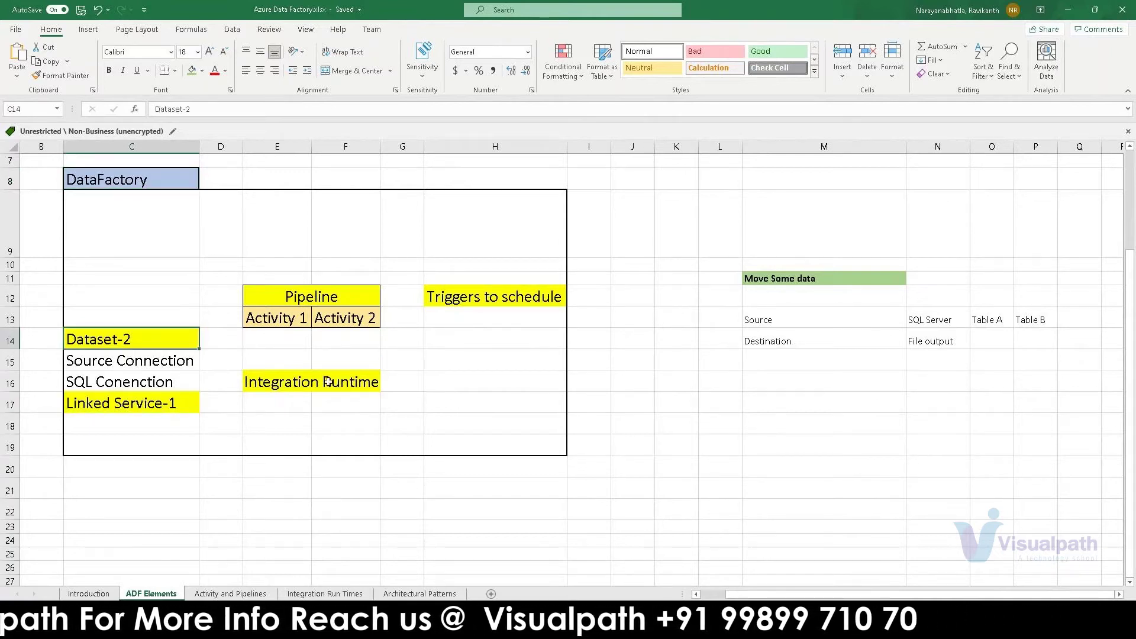
pyautogui.click(304, 289)
pyautogui.click(553, 297)
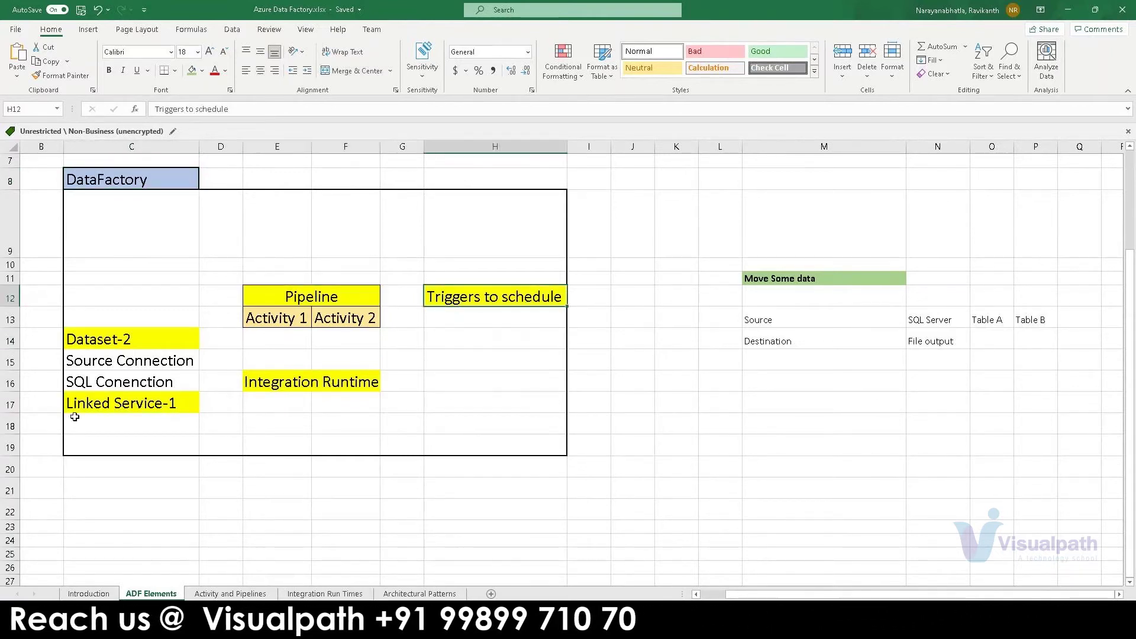
# Review Linked Service-1, the Integration Runtime and the Pipeline with Activity 1 and Activity 2 once more.
pyautogui.click(116, 403)
pyautogui.click(251, 380)
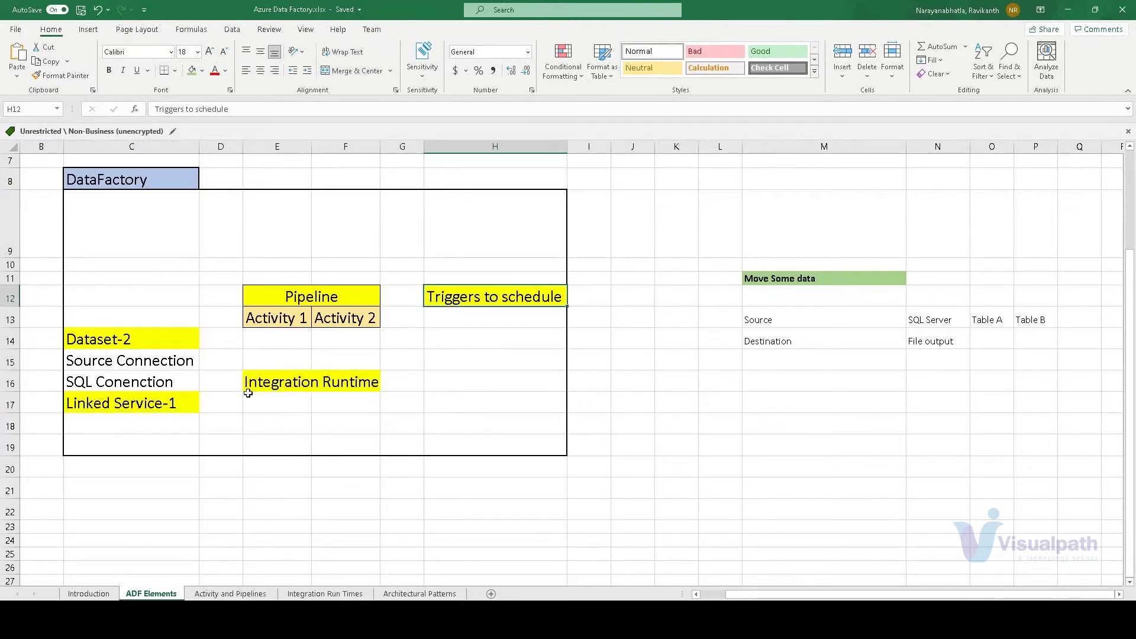
pyautogui.click(314, 382)
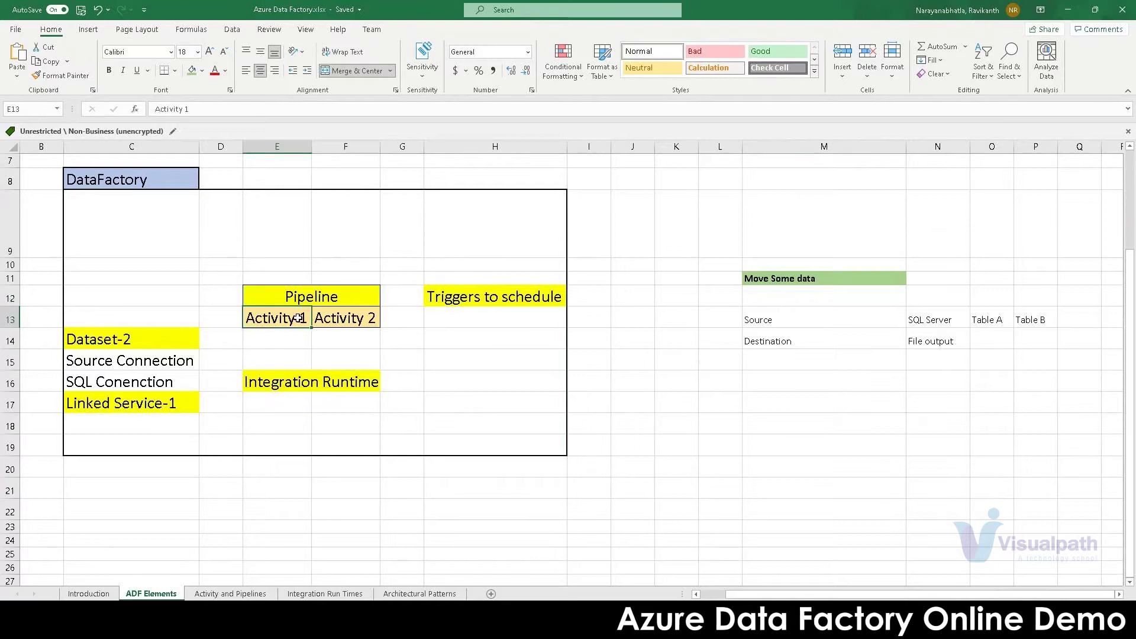
pyautogui.moveTo(284, 319); pyautogui.dragTo(355, 320)
pyautogui.click(295, 297)
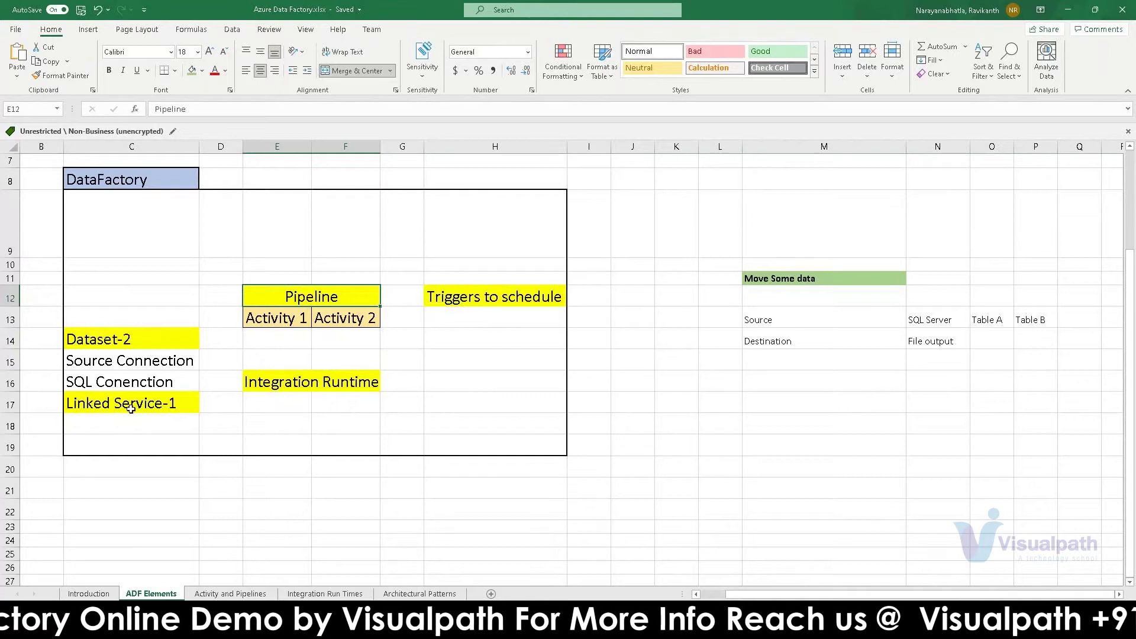
pyautogui.click(112, 405)
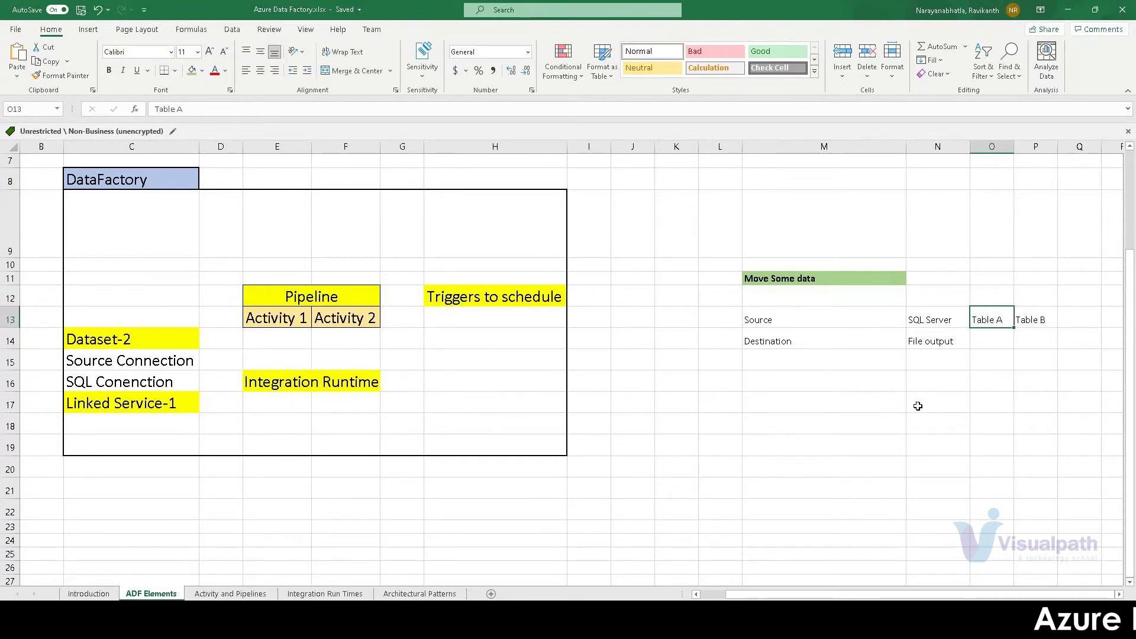
# Review the DataFactory block with its elements once more and open the Activity and Pipelines sheet.
pyautogui.click(121, 178)
pyautogui.moveTo(148, 207); pyautogui.dragTo(500, 446)
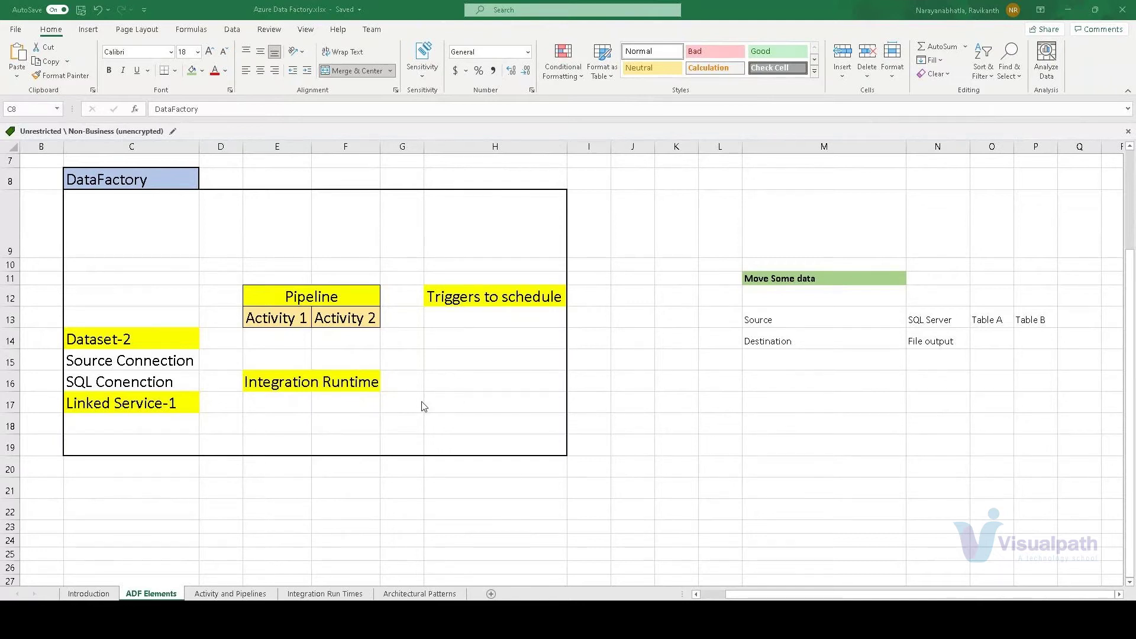
pyautogui.click(237, 594)
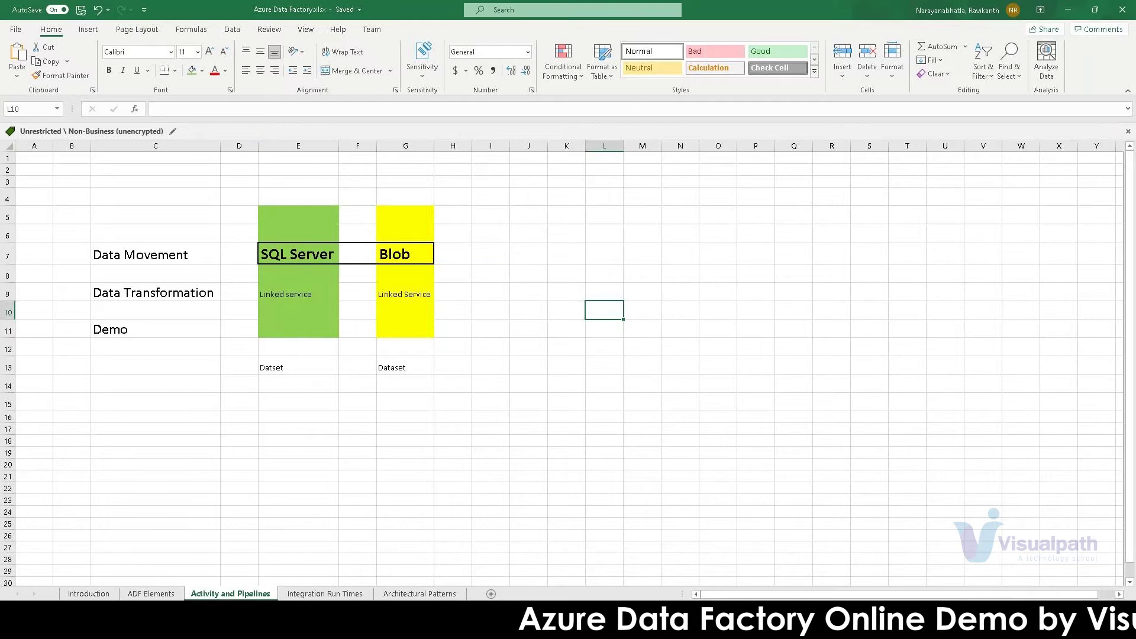
pyautogui.click(391, 622)
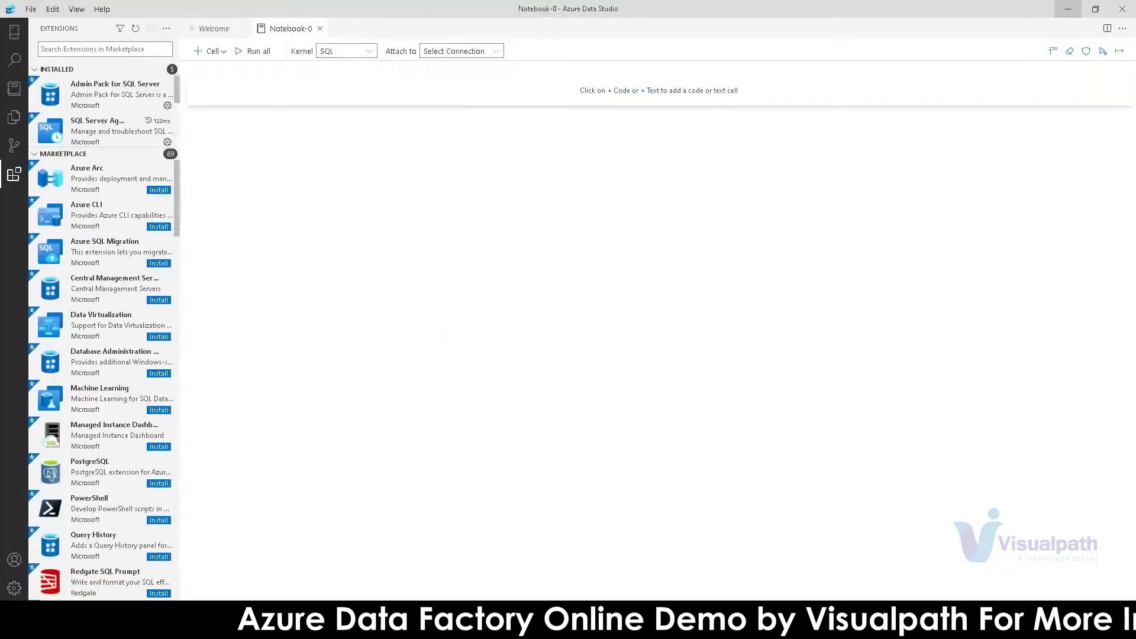
pyautogui.click(1068, 9)
pyautogui.click(604, 310)
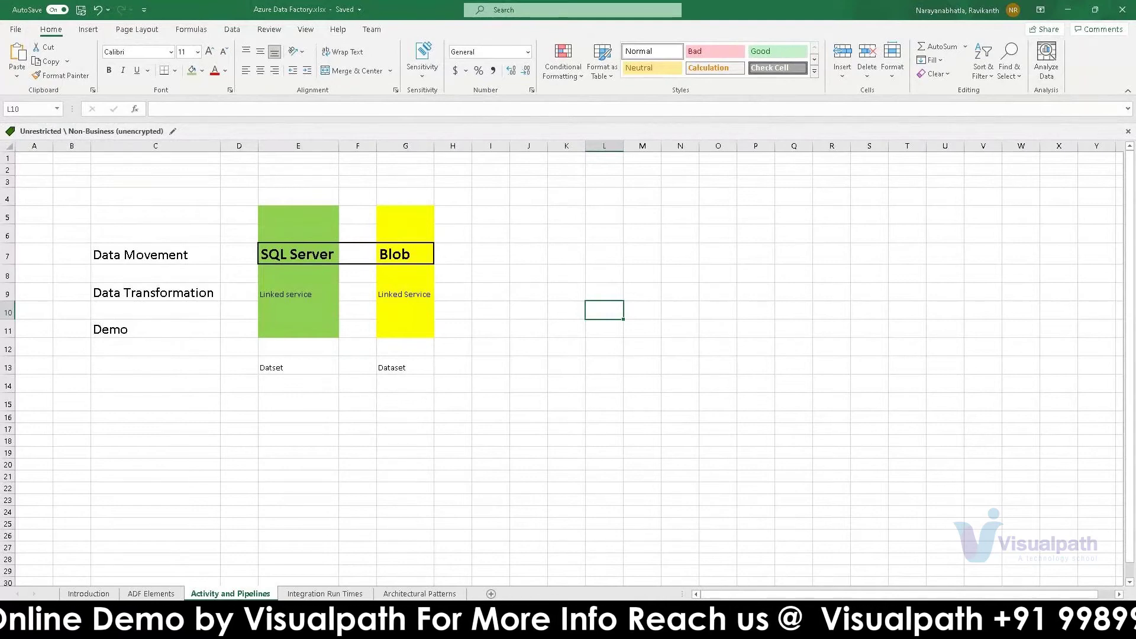
# Examine the HyBrid pattern diagram on the Architectural Patterns sheet and return to the Activity and Pipelines sheet.
pyautogui.click(420, 594)
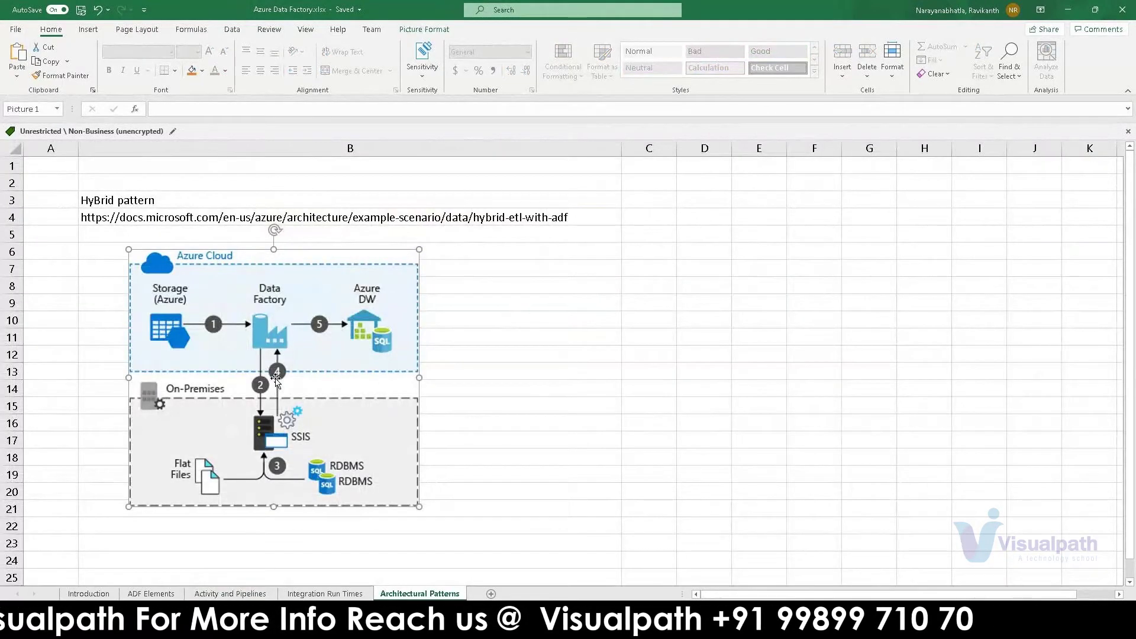
pyautogui.scroll(2, 207, 320)
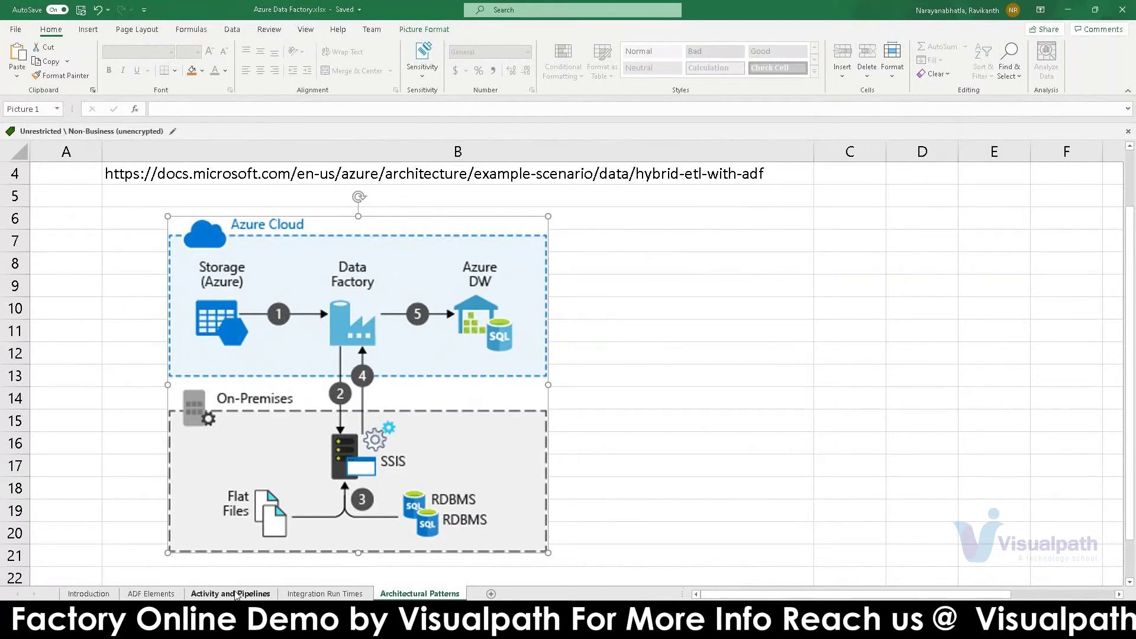
pyautogui.click(235, 594)
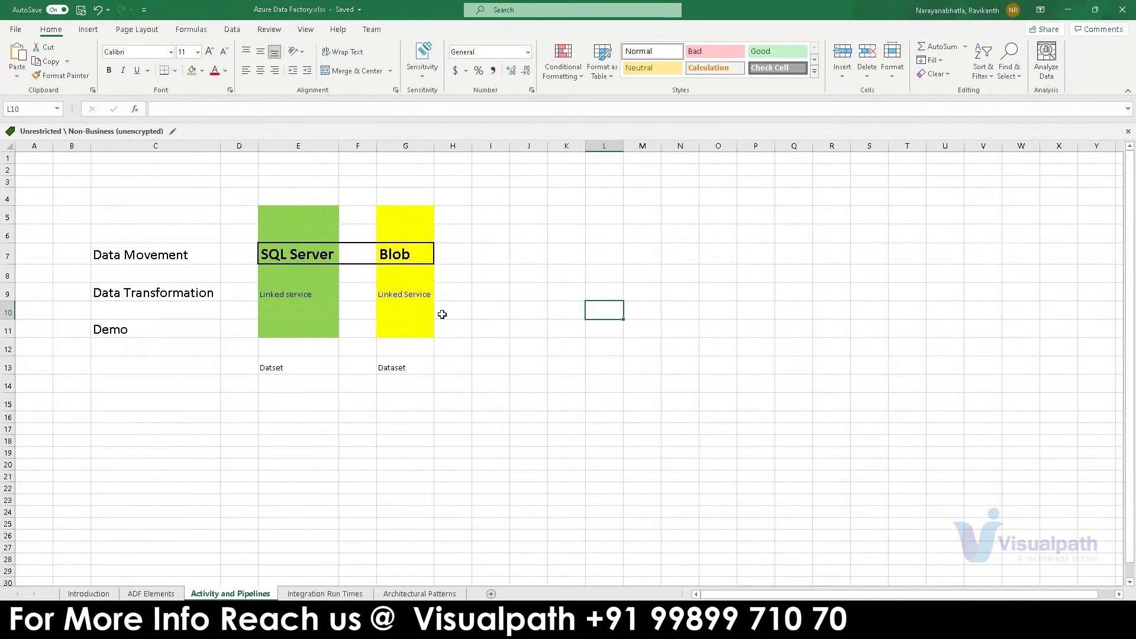
pyautogui.click(435, 596)
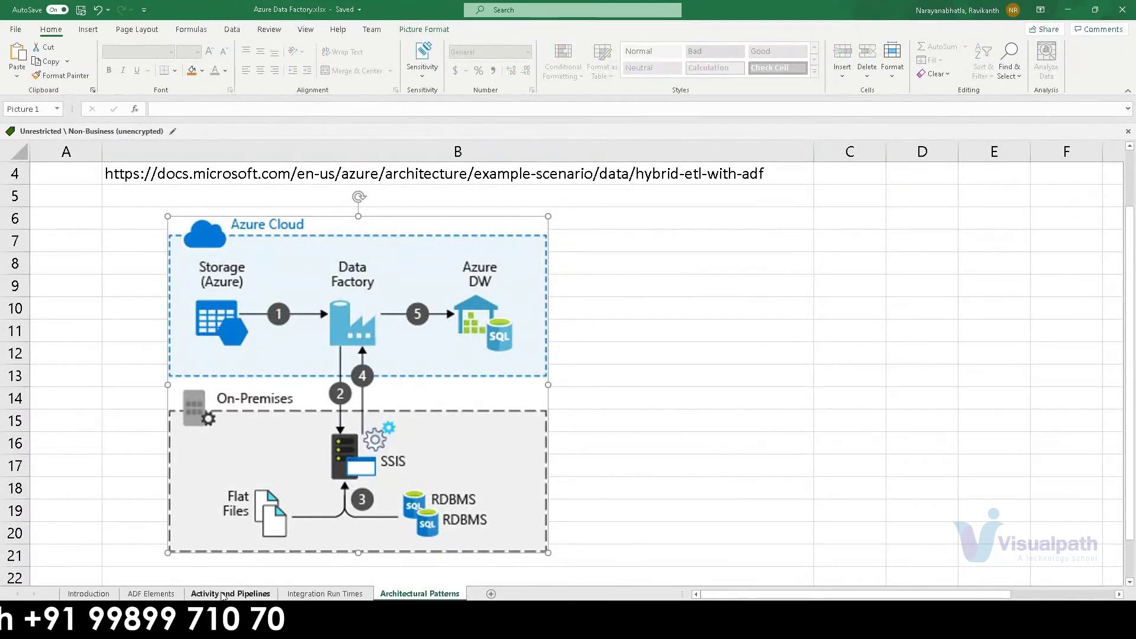
pyautogui.click(223, 594)
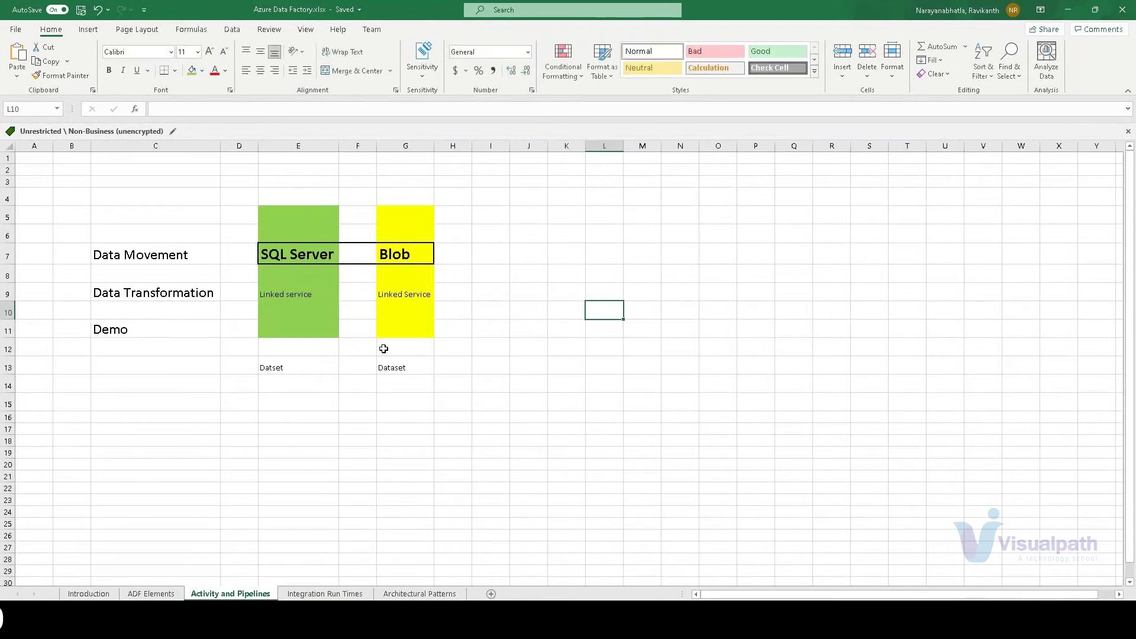
# Review the data movement example from SQL Server to Blob with its linked services and datasets.
pyautogui.moveTo(170, 194); pyautogui.dragTo(639, 424)
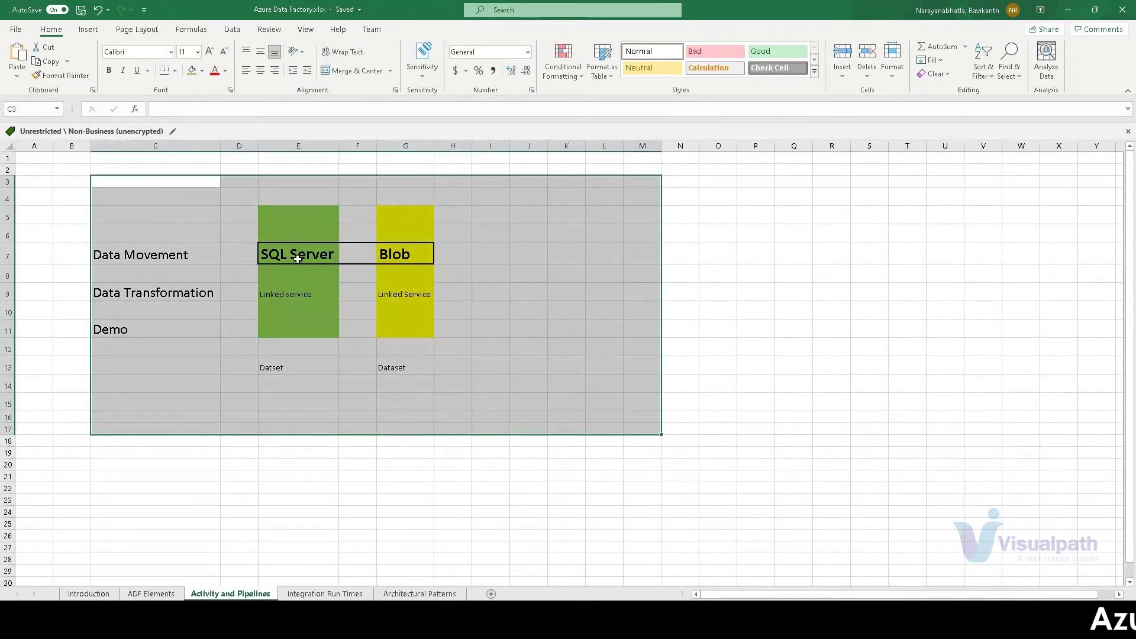
pyautogui.click(400, 254)
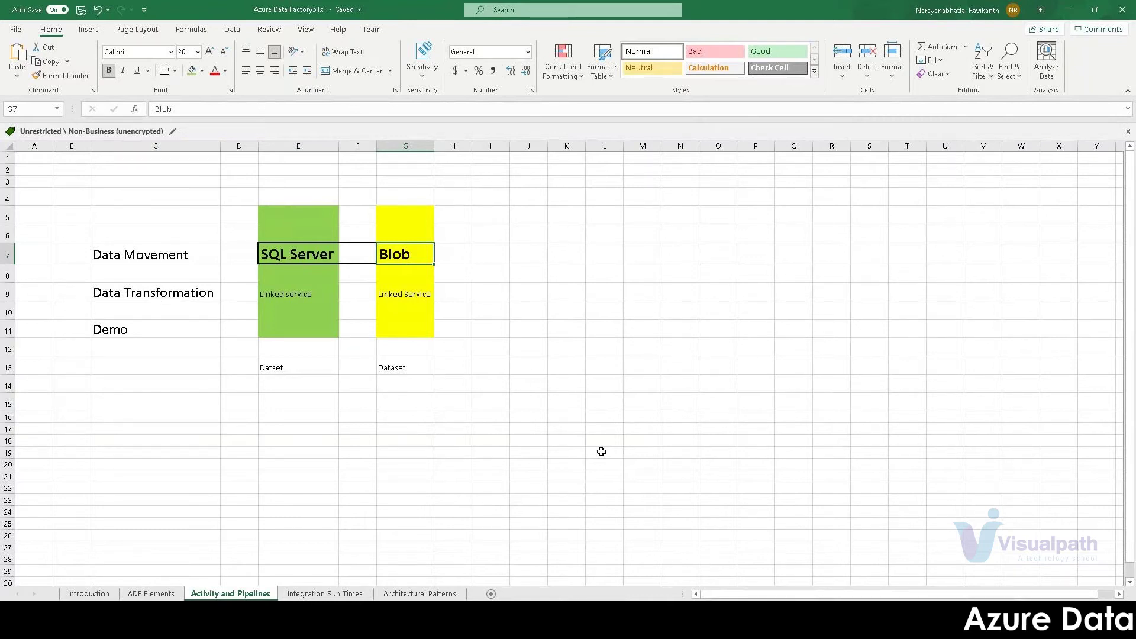
pyautogui.moveTo(190, 182); pyautogui.dragTo(432, 322)
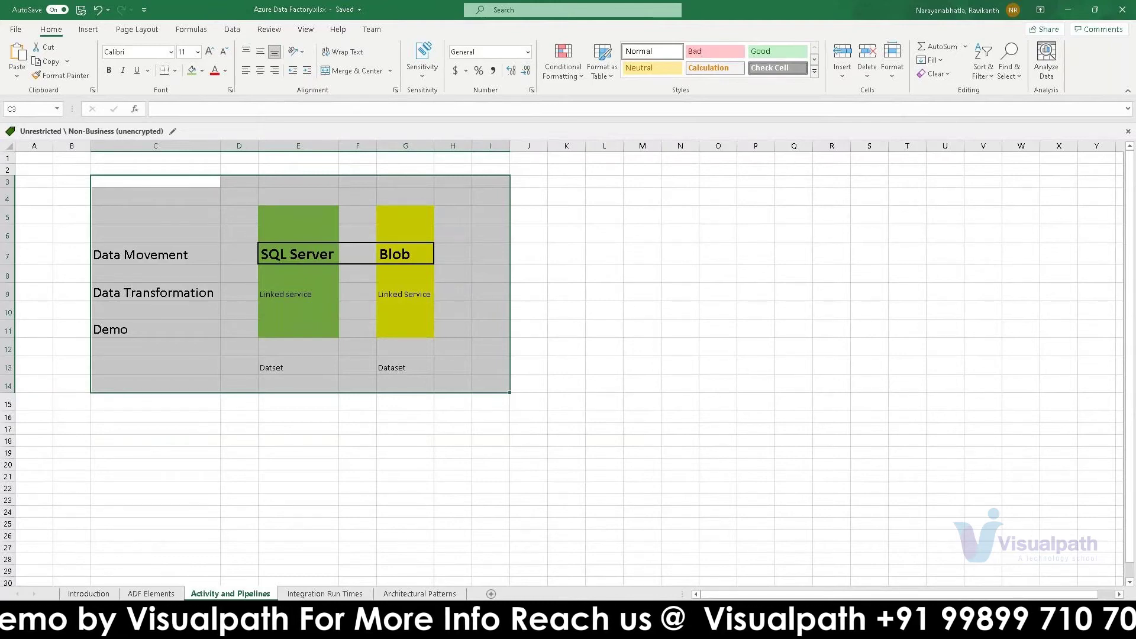
# Switch to the visualpathdemo Azure Data Factory page in Chrome and view the Copy data1 source settings enlarged, restoring their normal size.
pyautogui.moveTo(192, 630)
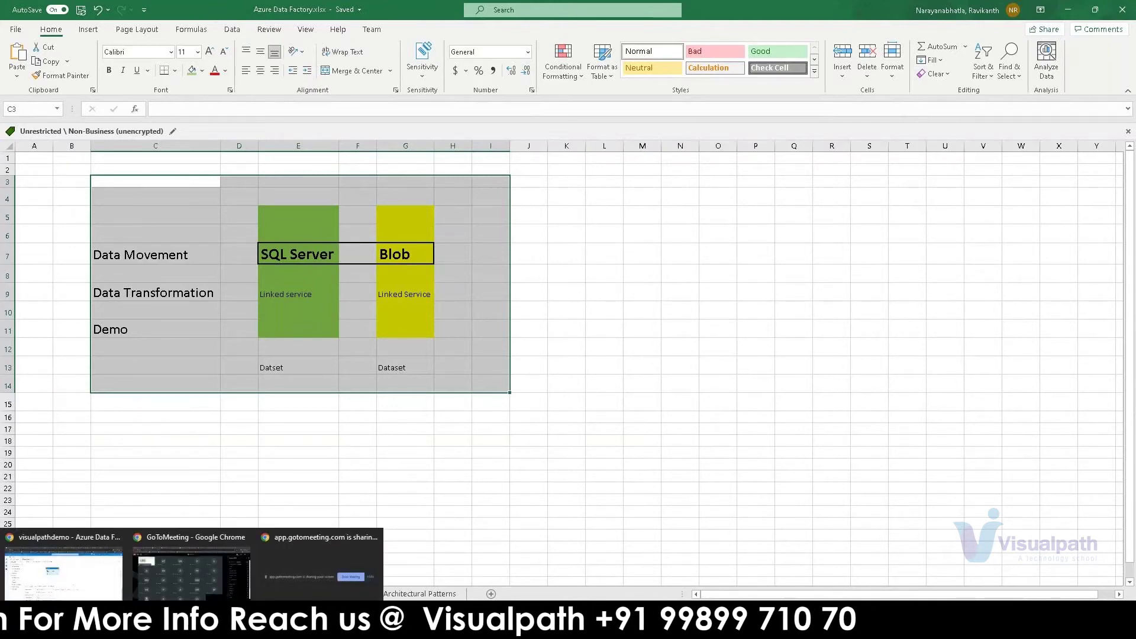
pyautogui.click(80, 568)
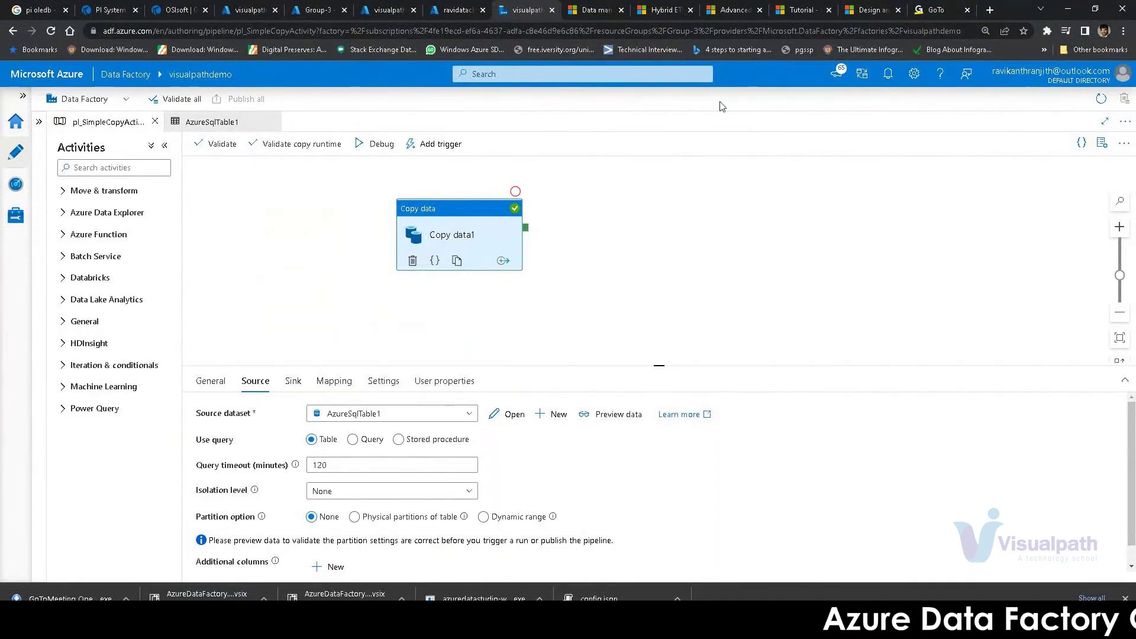
pyautogui.click(1125, 383)
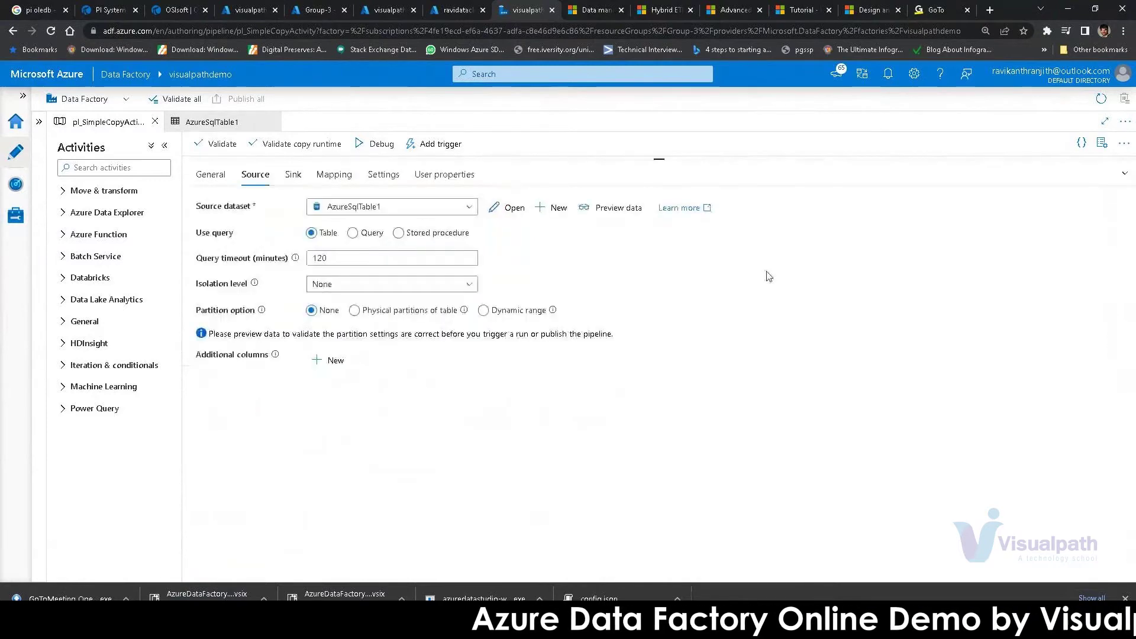
pyautogui.click(1125, 173)
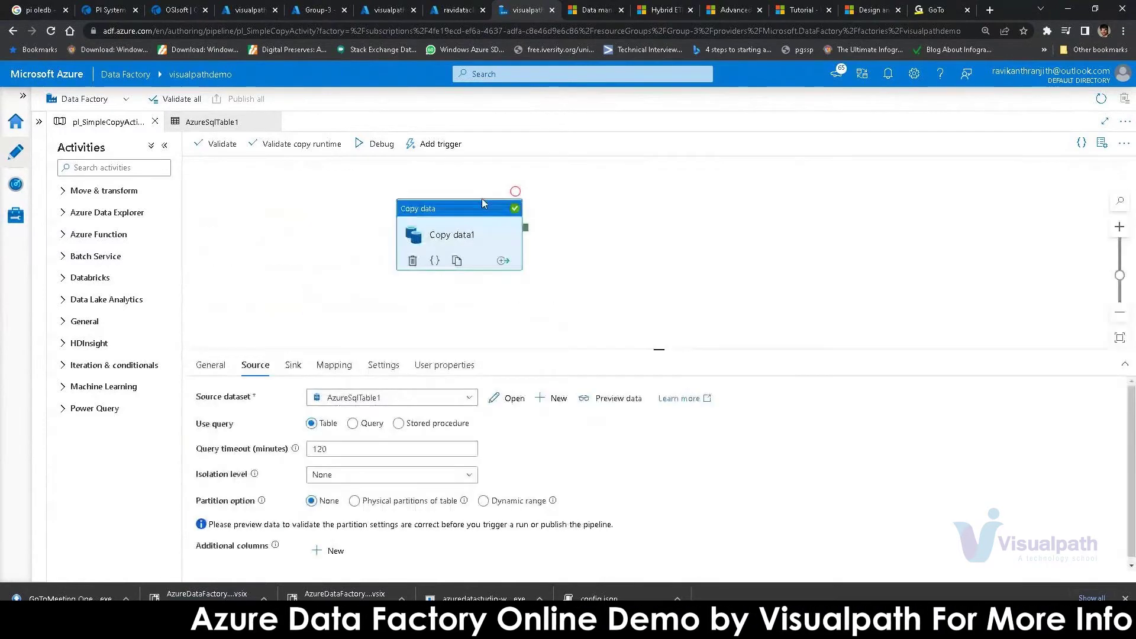
# Show the Factory Resources with Datasets and Pipelines collapsed, and open the factory's Linked services page.
pyautogui.click(39, 123)
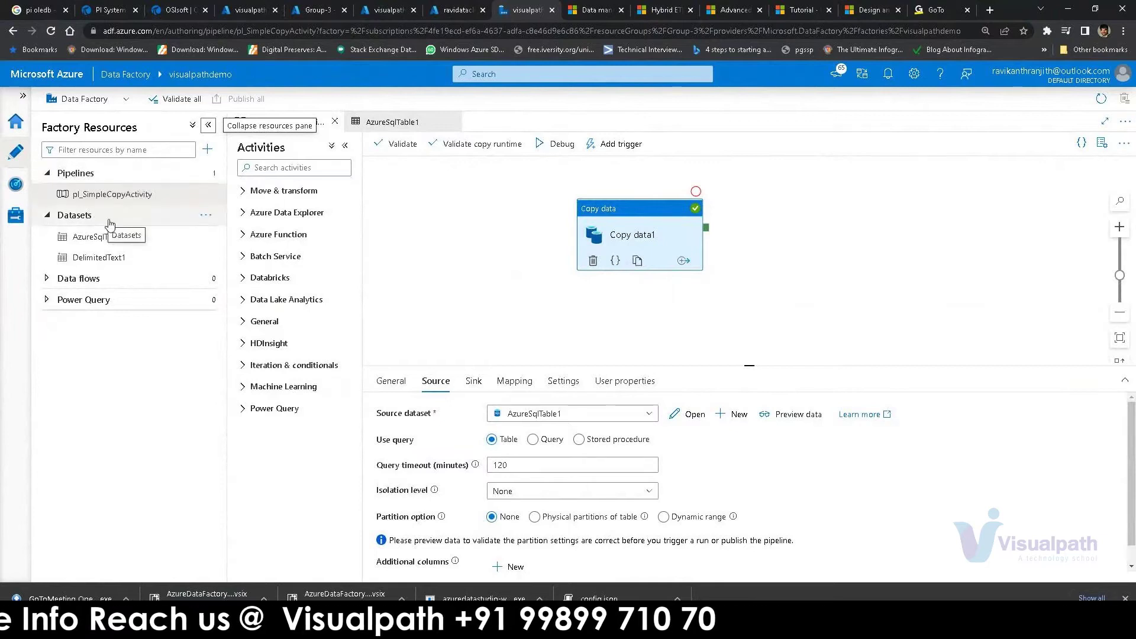
pyautogui.click(47, 215)
pyautogui.click(47, 173)
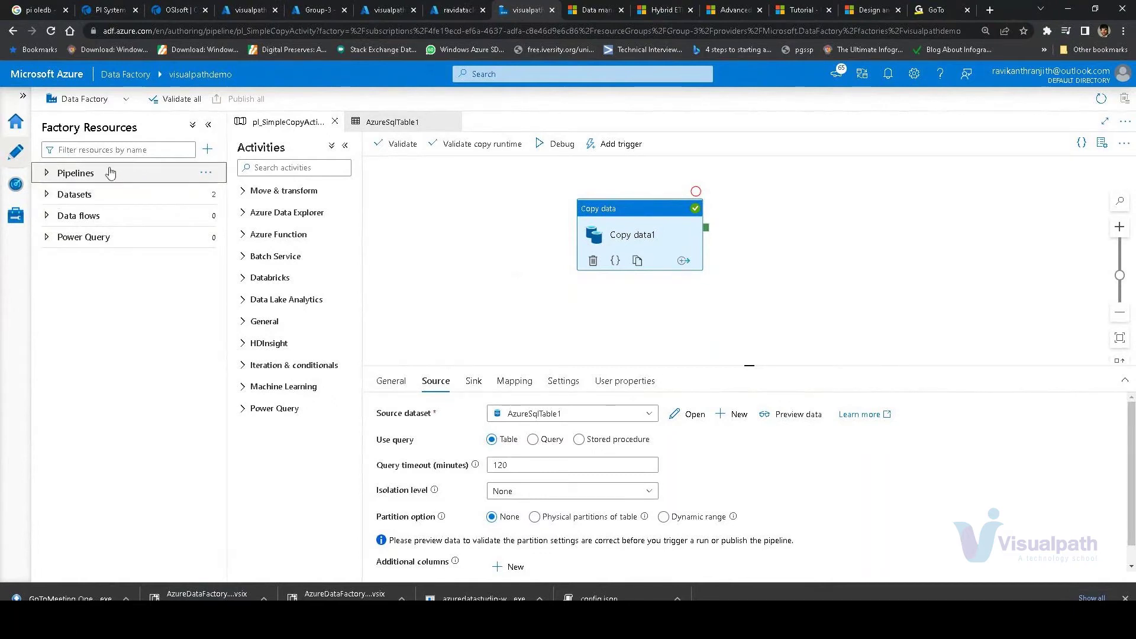
pyautogui.click(17, 217)
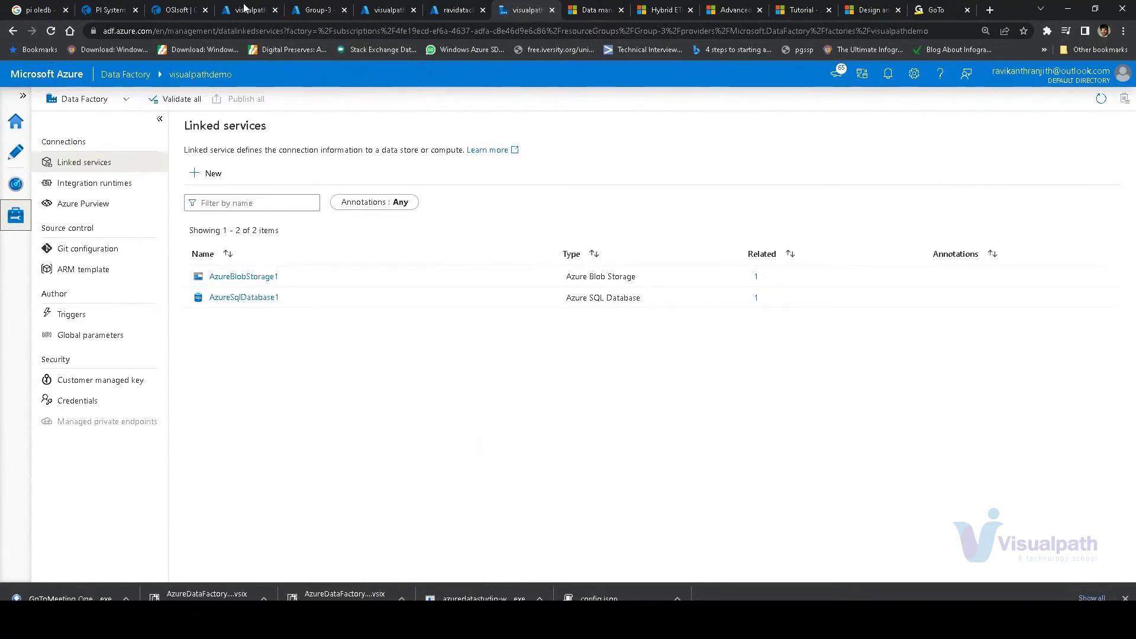
# Review the Azure portal pages of the Group-3 resource group, the visualpathdemo data factory and the visualpathdemo storage account.
pyautogui.click(466, 16)
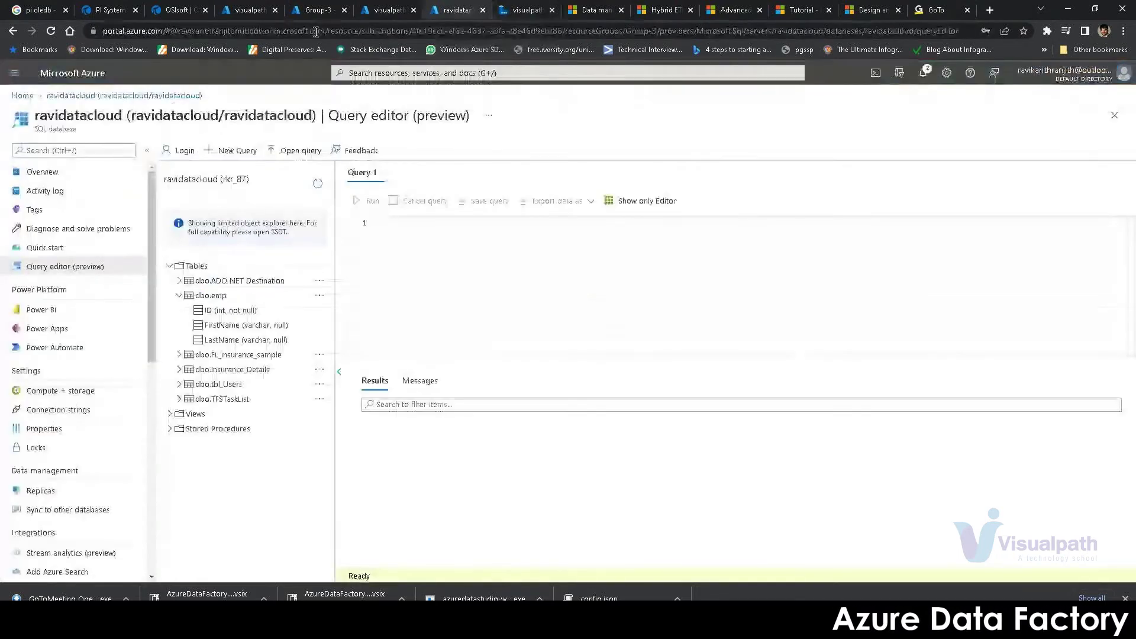
pyautogui.click(309, 12)
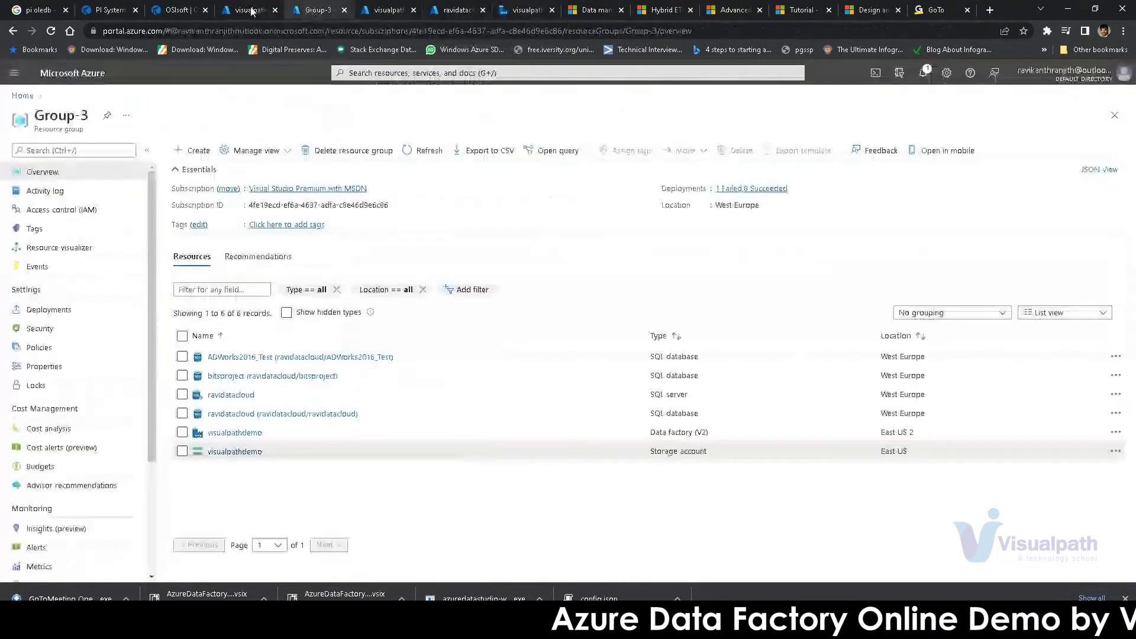
pyautogui.click(251, 10)
pyautogui.moveTo(102, 31); pyautogui.dragTo(188, 31)
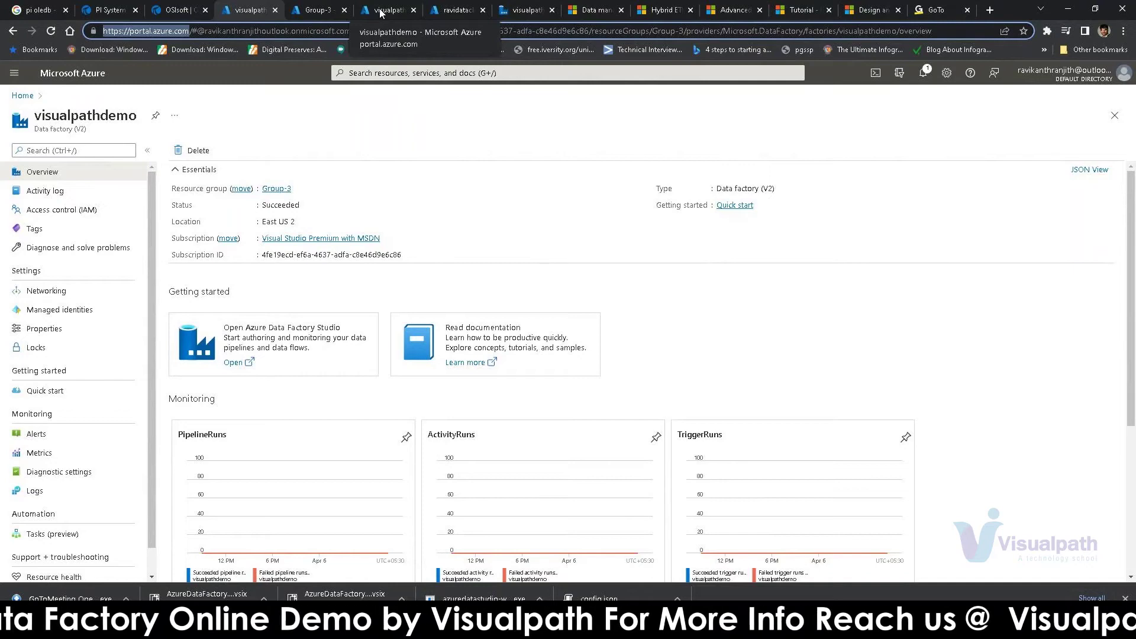
pyautogui.click(381, 10)
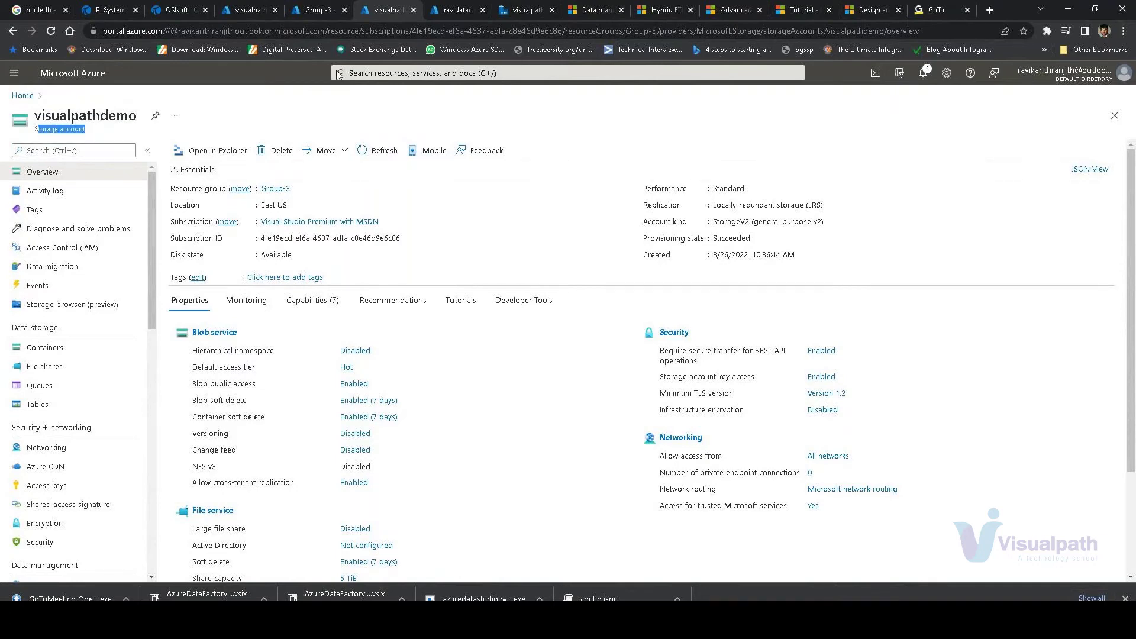
# Generate a Select Top 1000 Rows query for the dbo.emp table in the ravidatacloud SQL database's query editor.
pyautogui.click(455, 11)
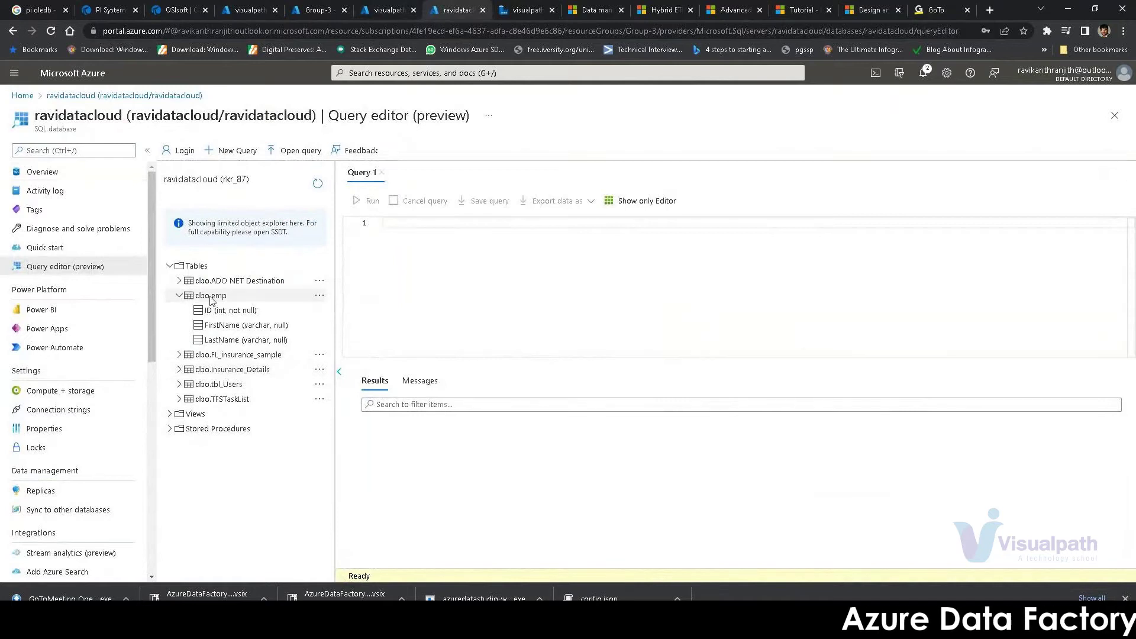
pyautogui.moveTo(34, 129)
pyautogui.mouseDown()
pyautogui.moveTo(76, 139)
pyautogui.moveTo(34, 131)
pyautogui.mouseUp()
pyautogui.click(127, 285)
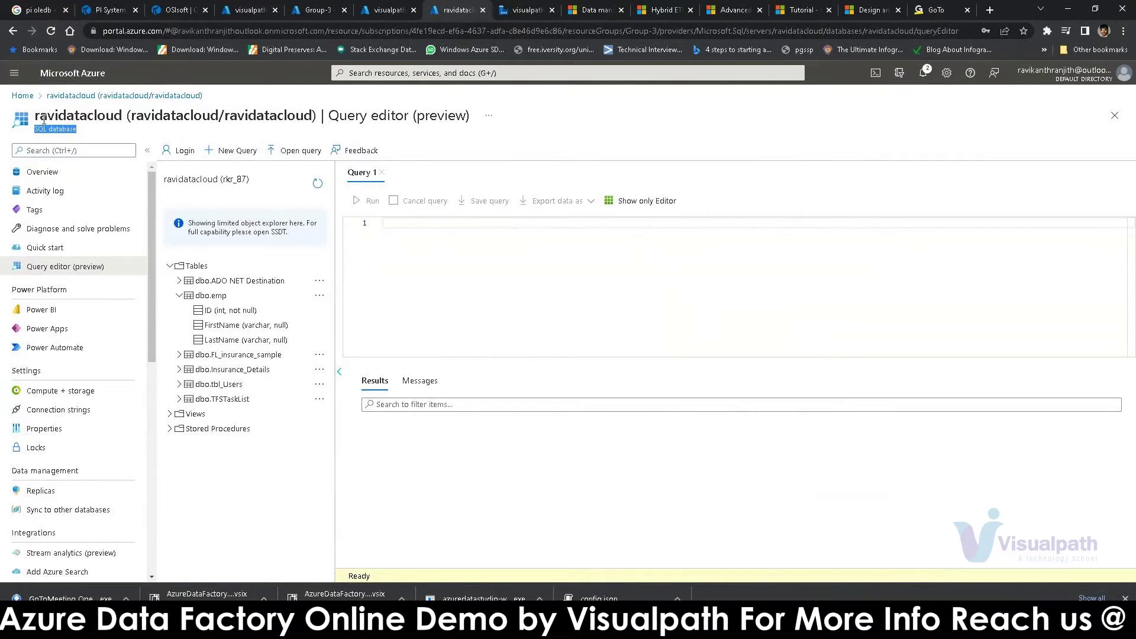
pyautogui.moveTo(35, 116); pyautogui.dragTo(121, 116)
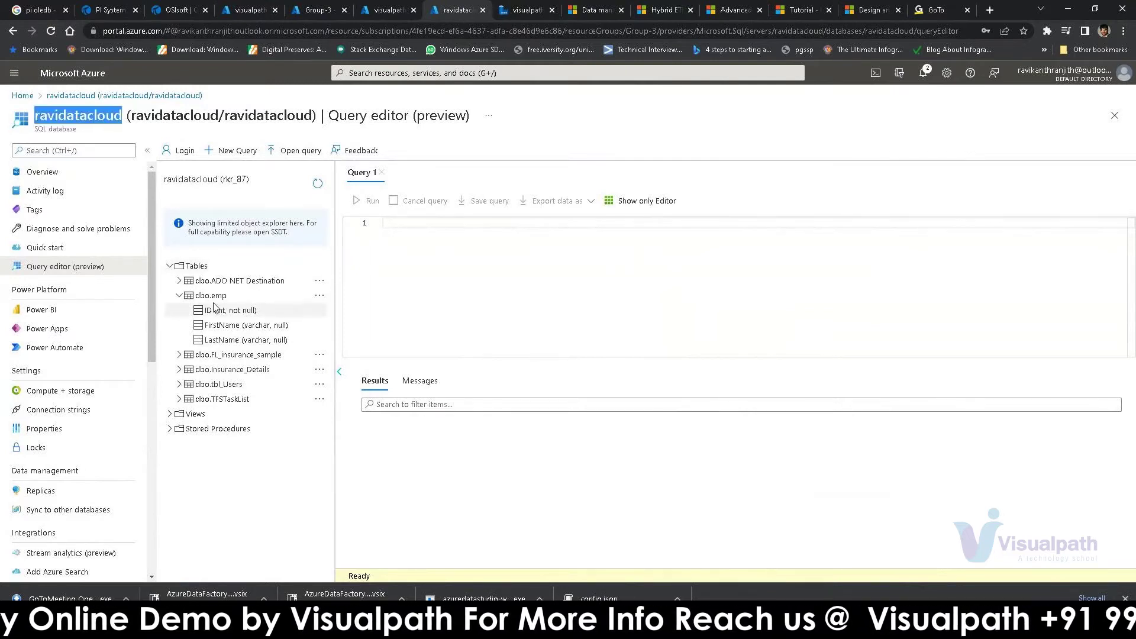
pyautogui.click(319, 295)
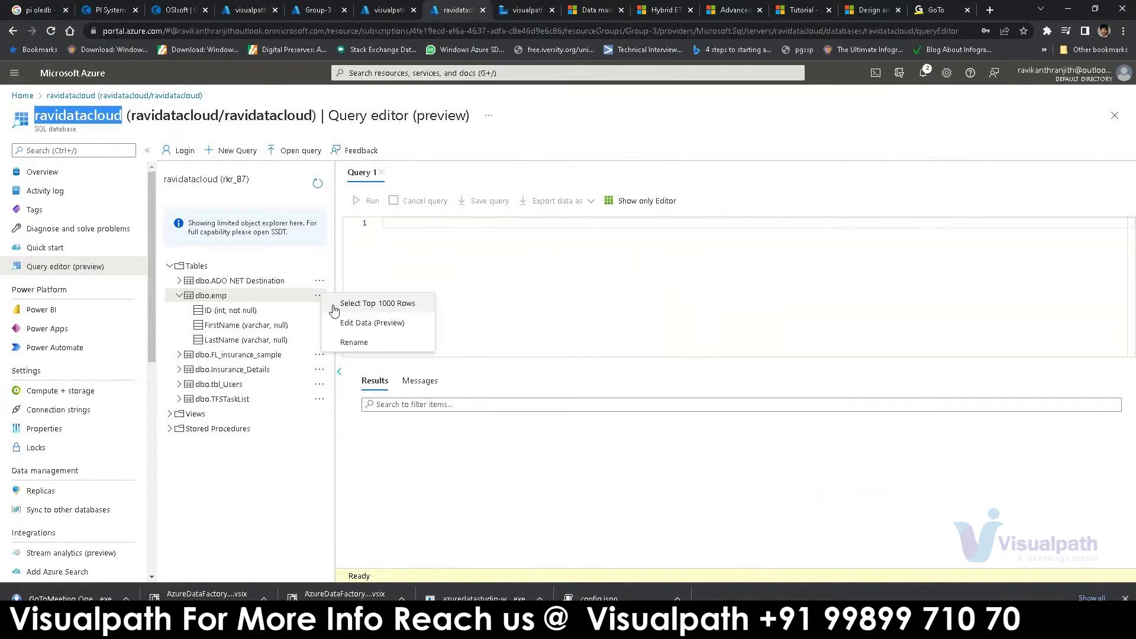
pyautogui.click(450, 299)
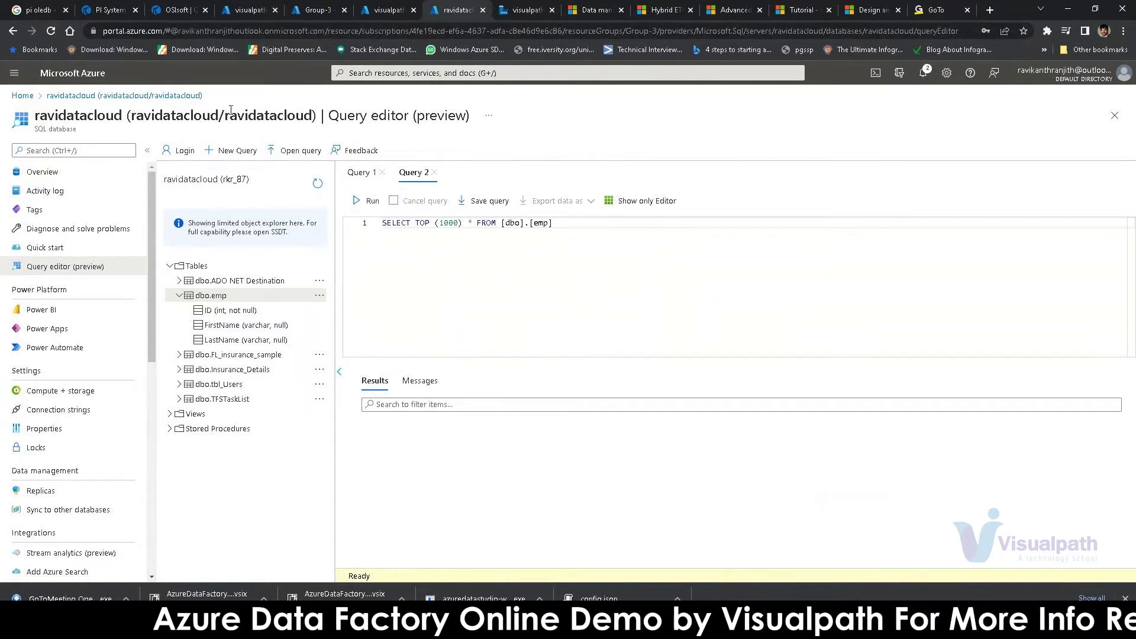
# Cancel leaving the query editor for the database overview and check the messages of Query 1.
pyautogui.click(168, 97)
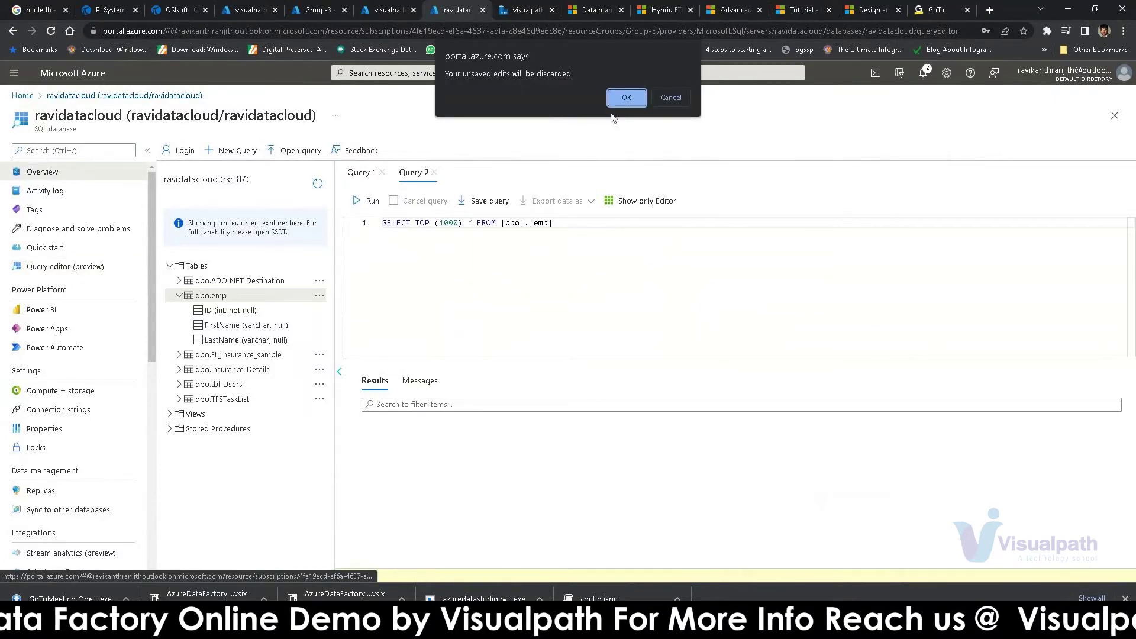
pyautogui.click(671, 98)
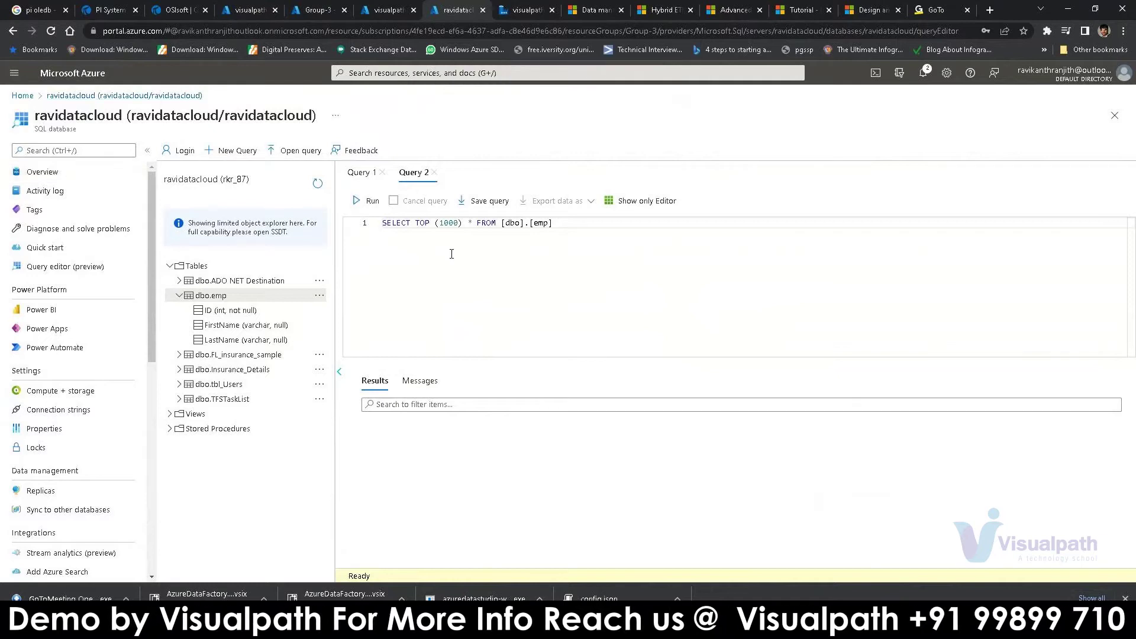
pyautogui.click(365, 174)
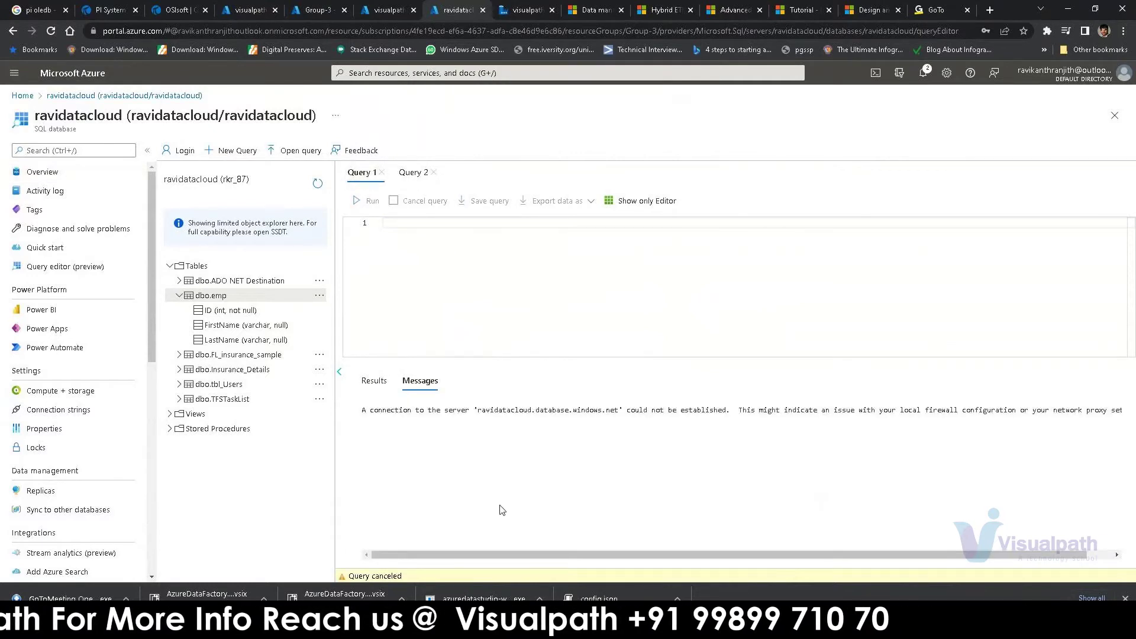
pyautogui.moveTo(671, 554); pyautogui.dragTo(246, 497)
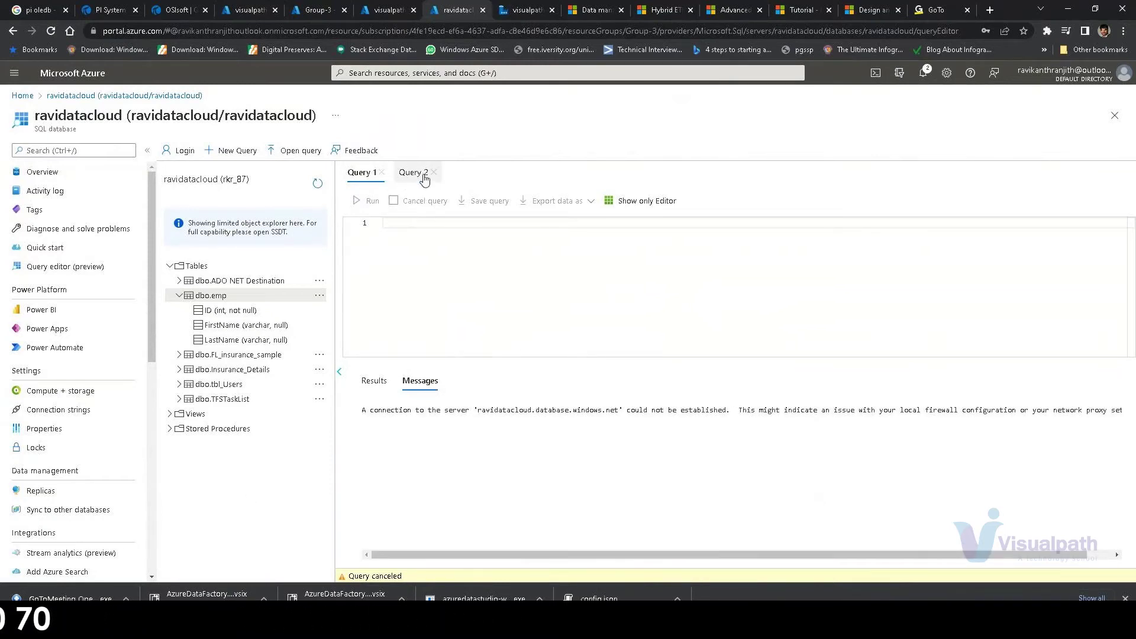
# Return to Query 2, highlight the SQL database resource type, and show the visualpathdemo storage account page again.
pyautogui.click(406, 175)
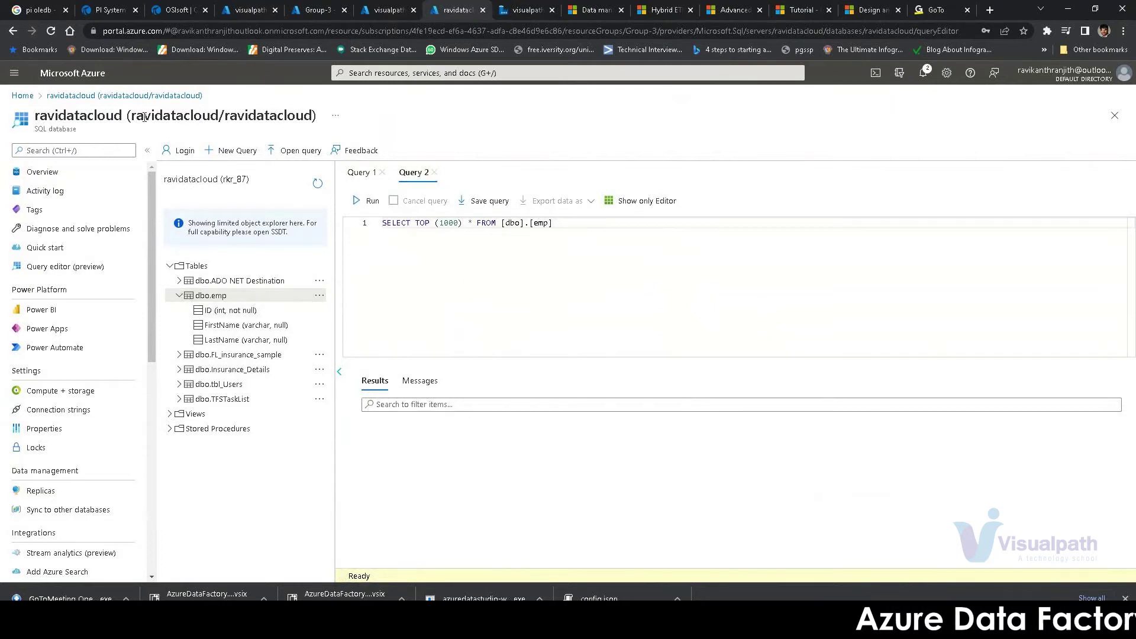
pyautogui.moveTo(35, 129); pyautogui.dragTo(77, 129)
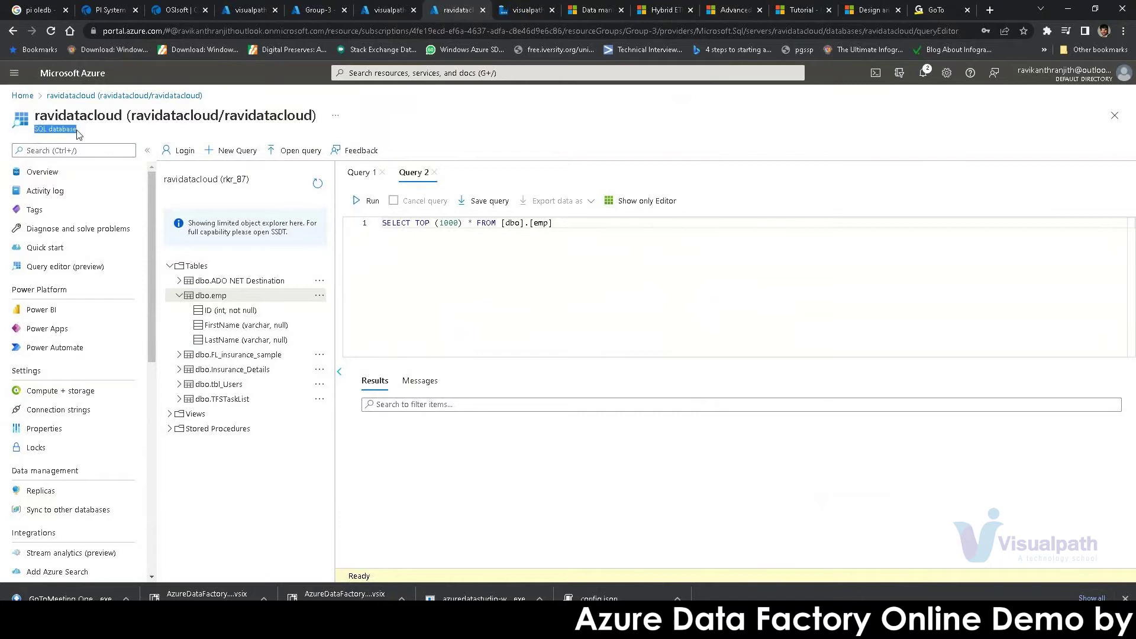
pyautogui.click(383, 11)
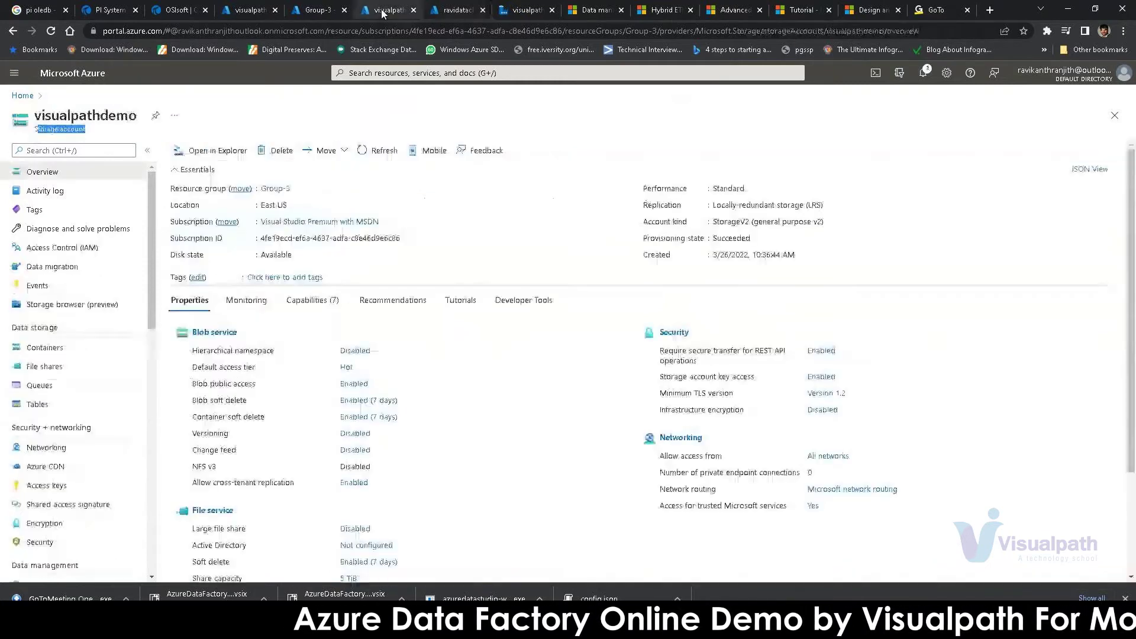
# Highlight the storage account resource type of visualpathdemo and compare it with the ravidatacloud SQL database page.
pyautogui.moveTo(34, 129); pyautogui.dragTo(86, 129)
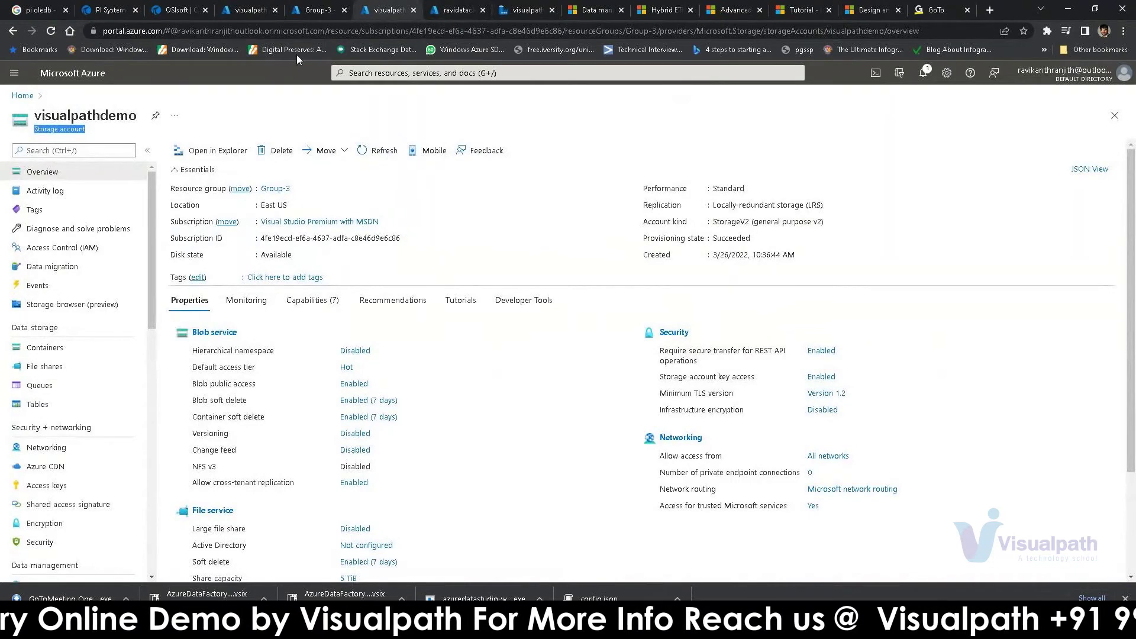
pyautogui.click(456, 10)
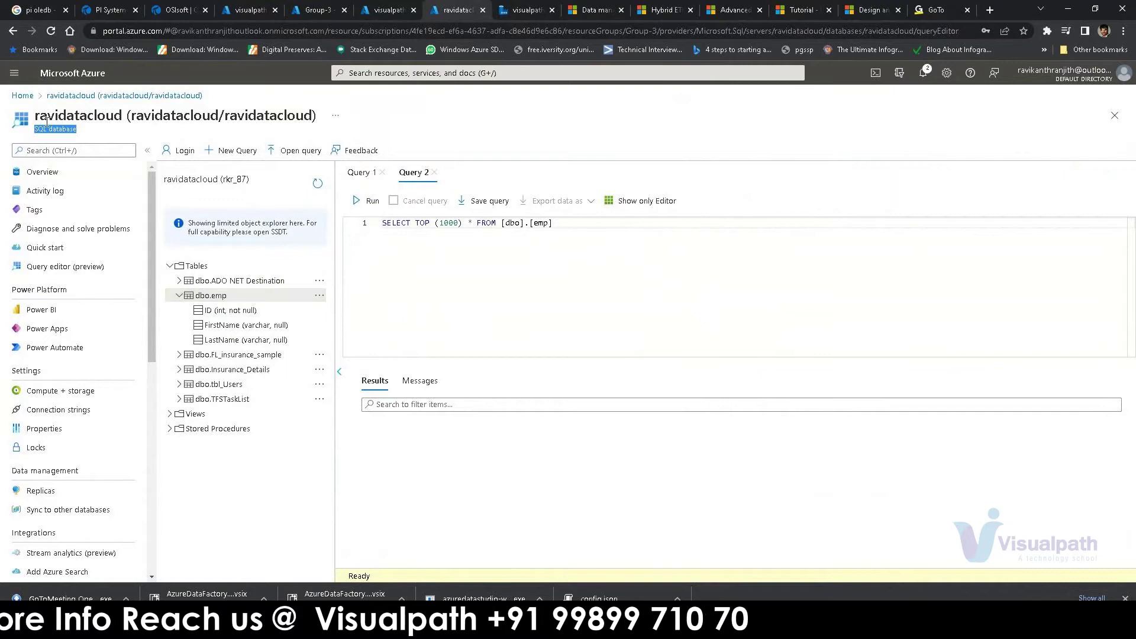
pyautogui.click(378, 12)
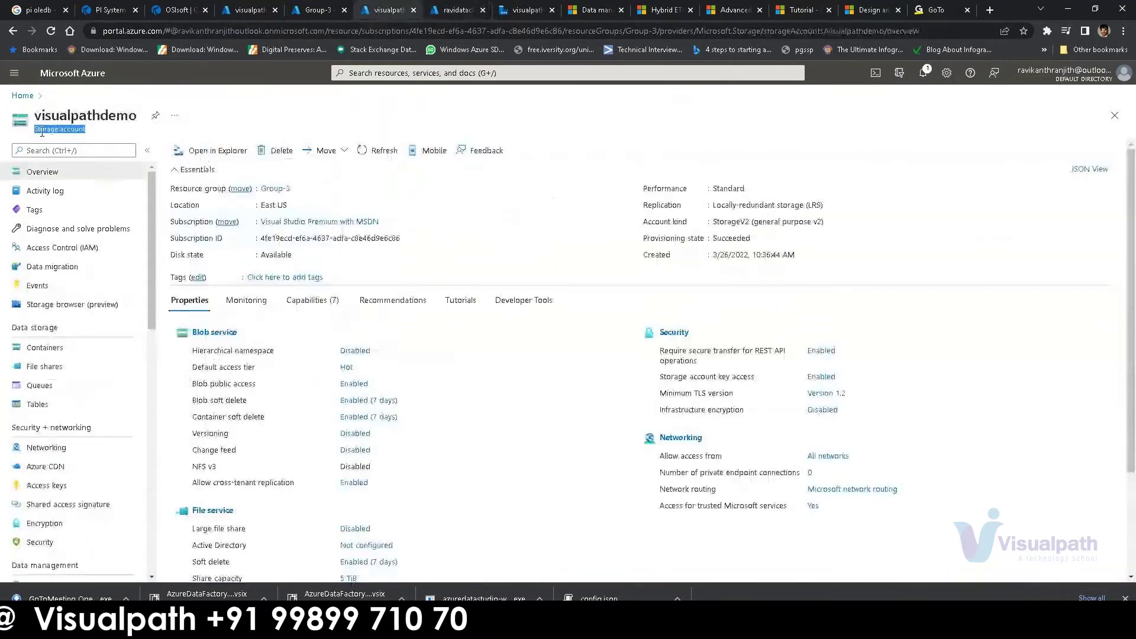
# Switch to the Excel workbook and highlight the SQL Server and Blob columns on the Activity and Pipelines sheet.
pyautogui.hotkey('alt', 'Tab')
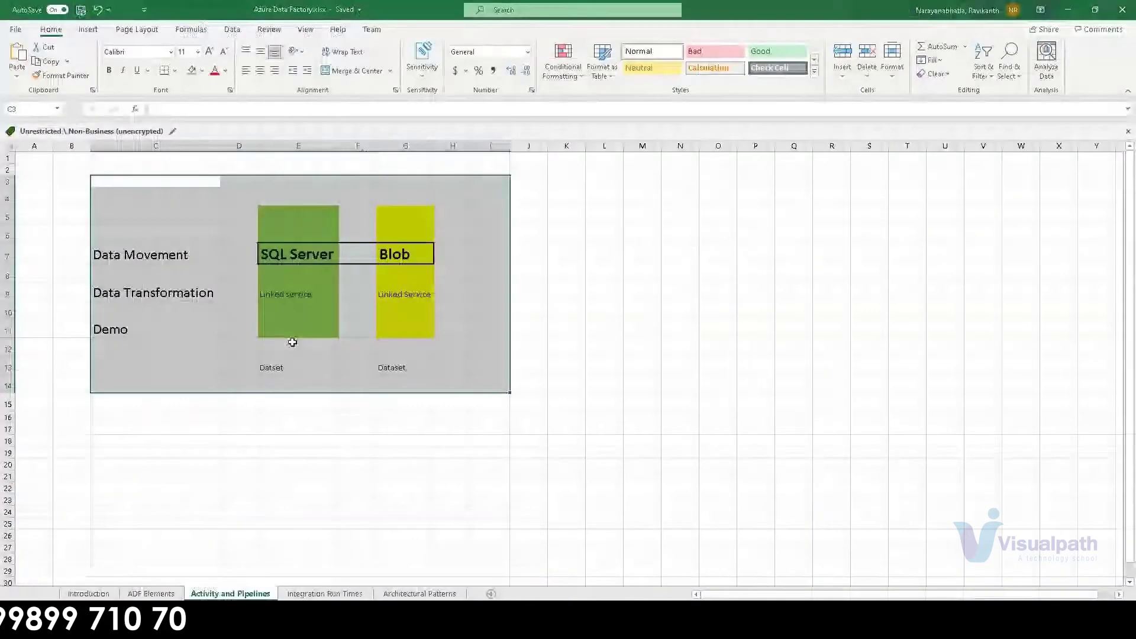
pyautogui.click(317, 281)
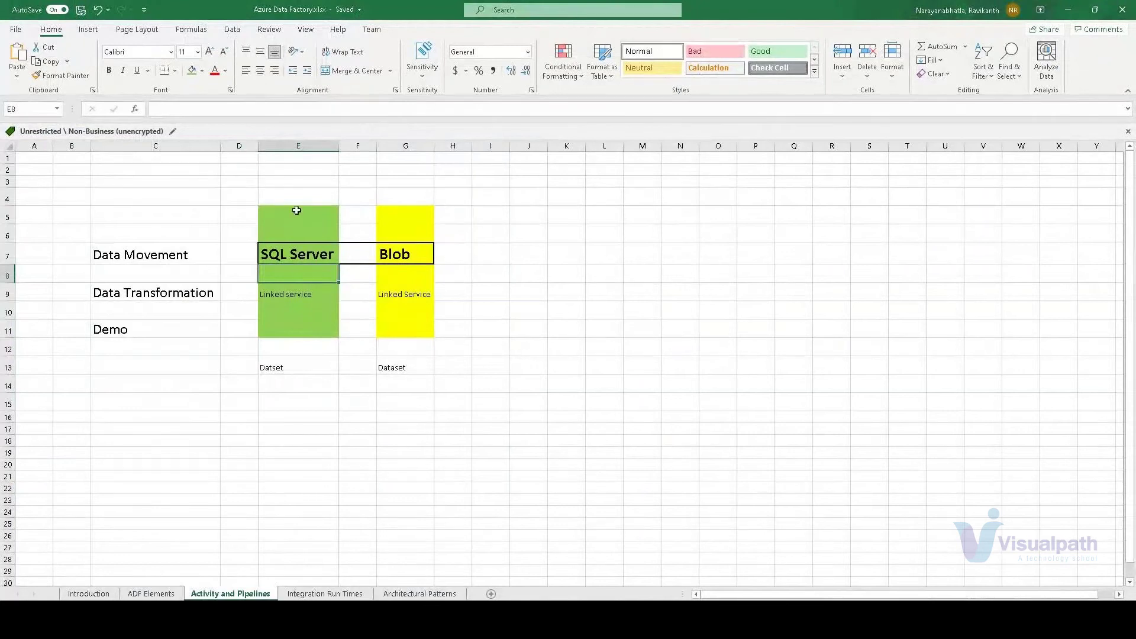
pyautogui.moveTo(296, 198); pyautogui.dragTo(321, 383)
pyautogui.moveTo(404, 184); pyautogui.dragTo(407, 445)
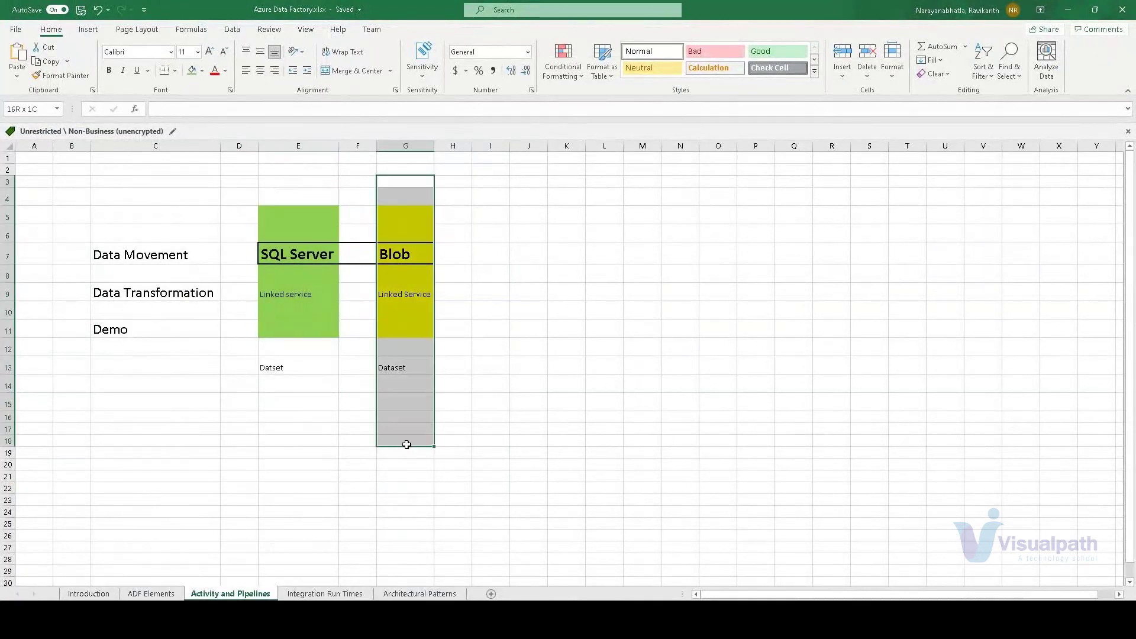
pyautogui.click(283, 257)
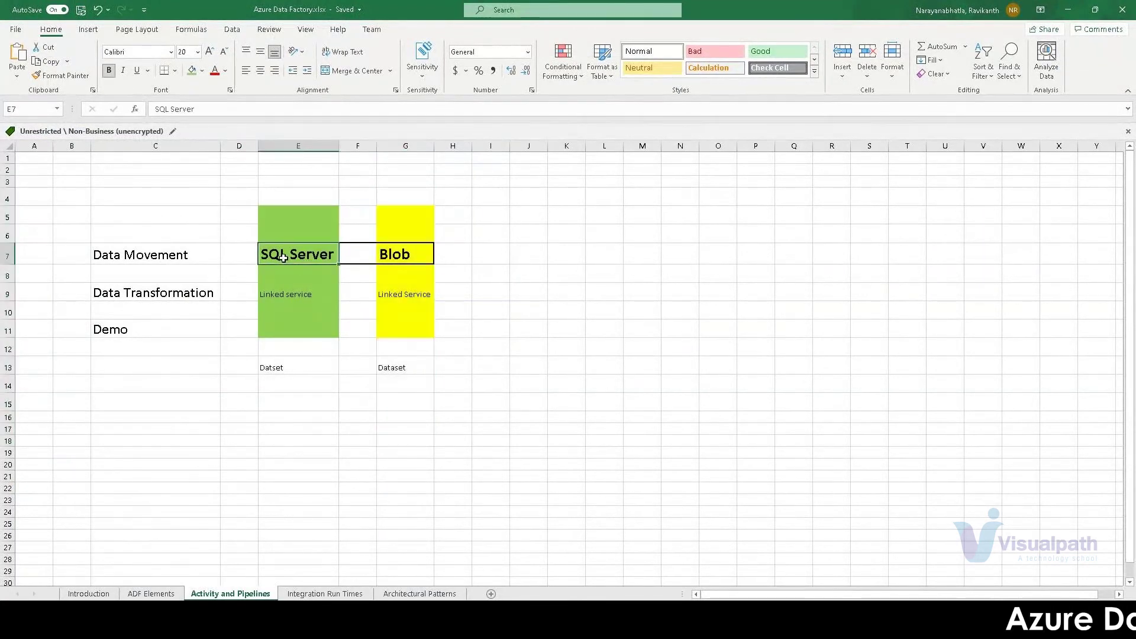
pyautogui.moveTo(293, 190); pyautogui.dragTo(299, 442)
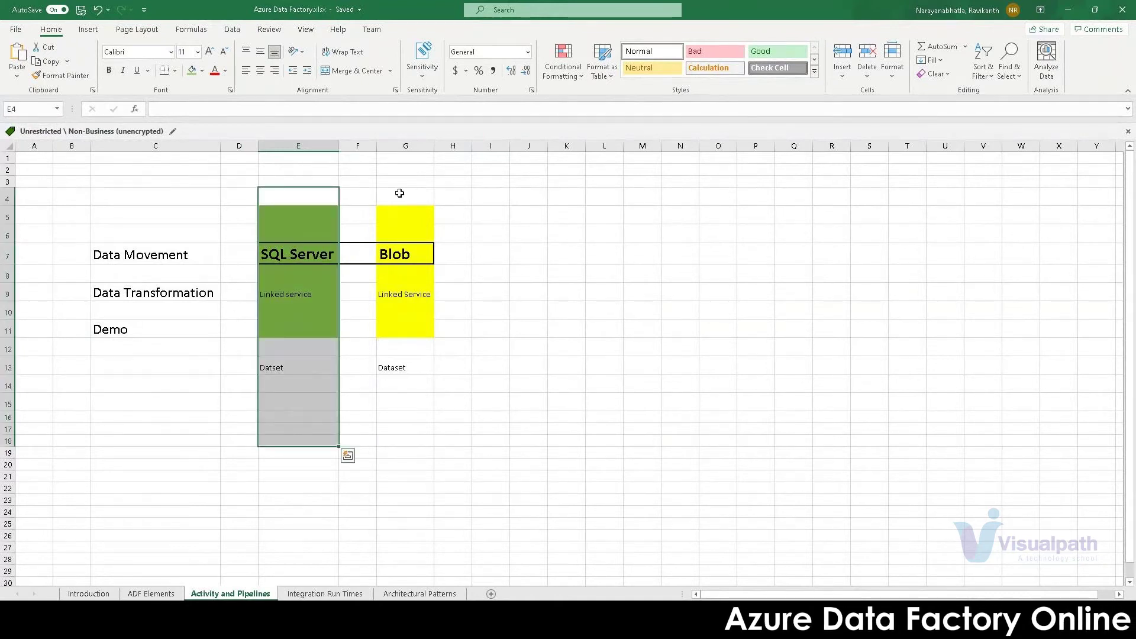
pyautogui.moveTo(399, 192); pyautogui.dragTo(405, 405)
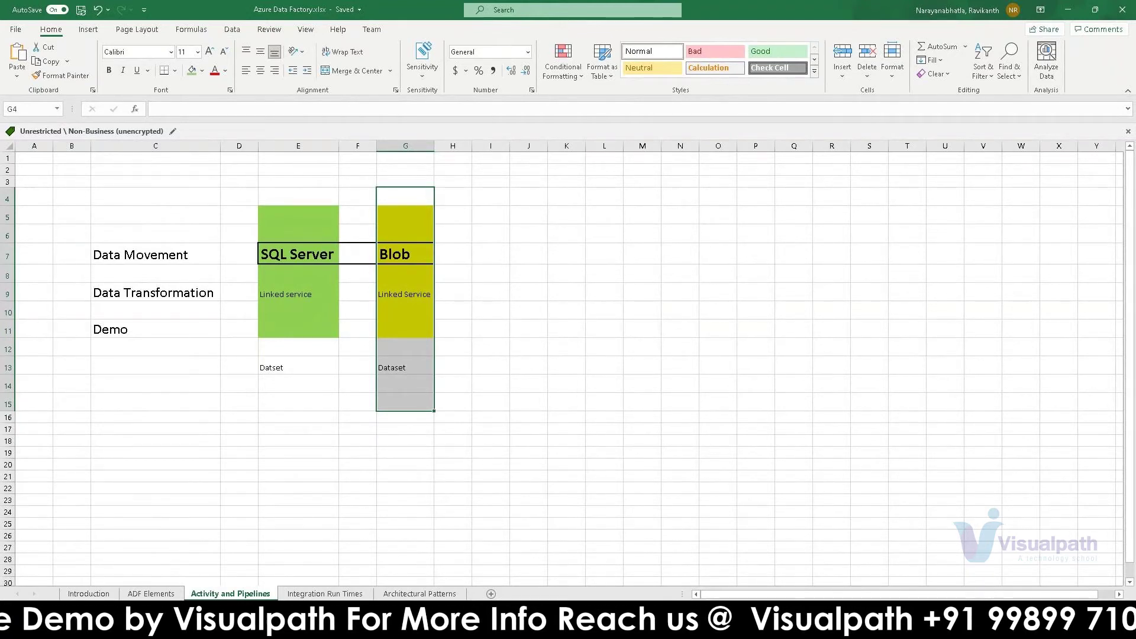
# Switch to the pl_SimpleCopyActivity pipeline in Azure Data Factory and examine the activity categories, including Databricks, HDInsight and Iteration & conditionals.
pyautogui.click(323, 577)
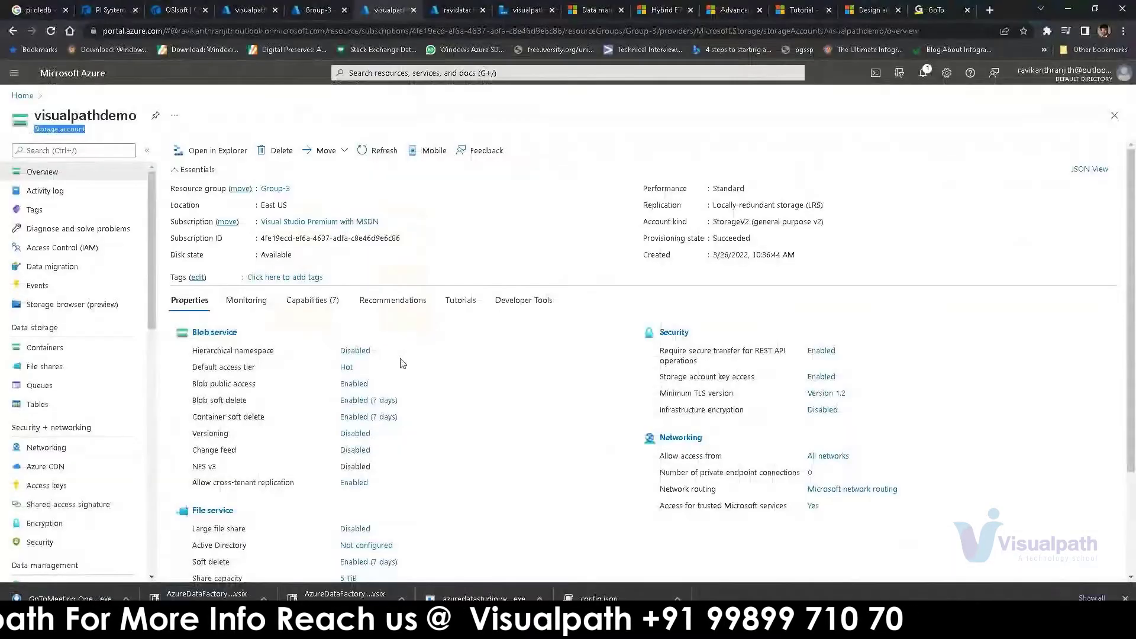
pyautogui.click(458, 12)
pyautogui.click(521, 12)
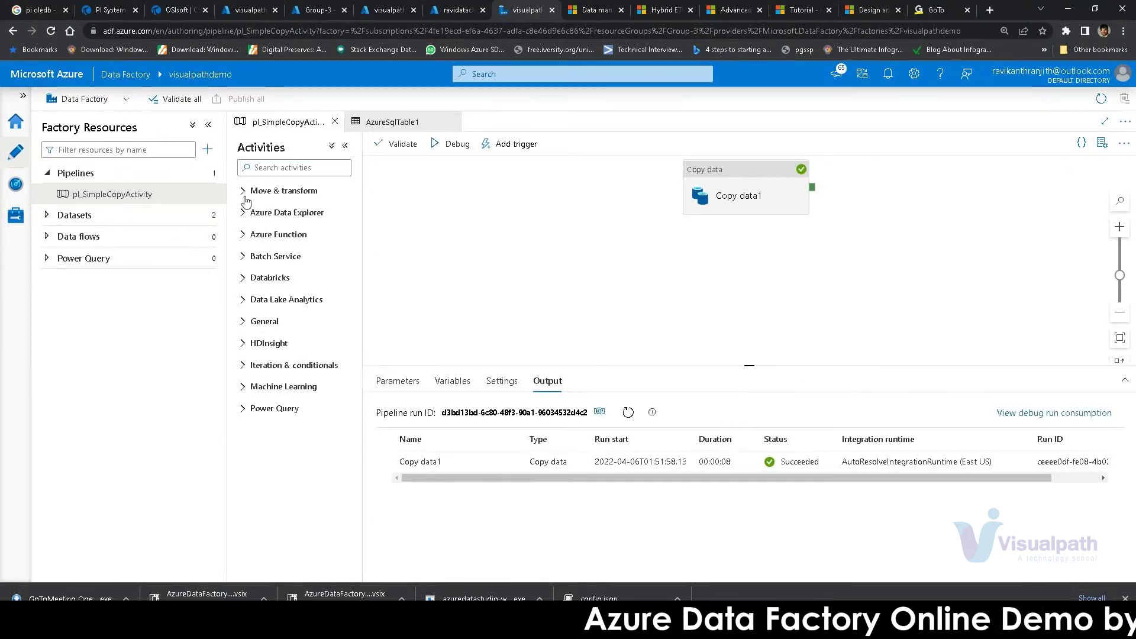
pyautogui.click(253, 266)
pyautogui.click(244, 314)
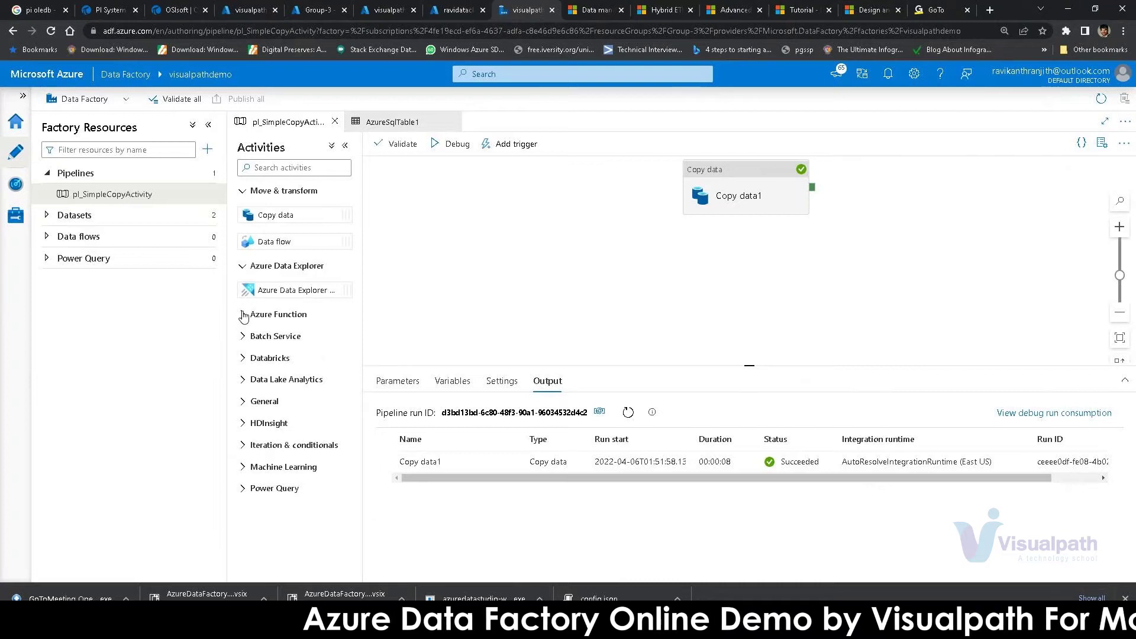
pyautogui.click(242, 362)
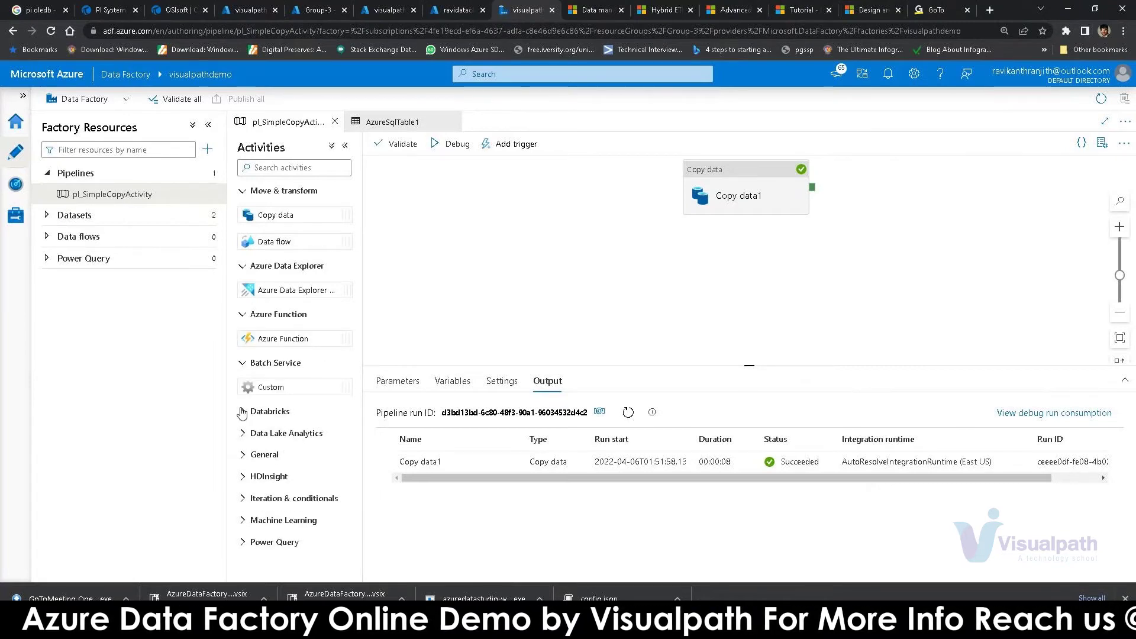
pyautogui.click(243, 413)
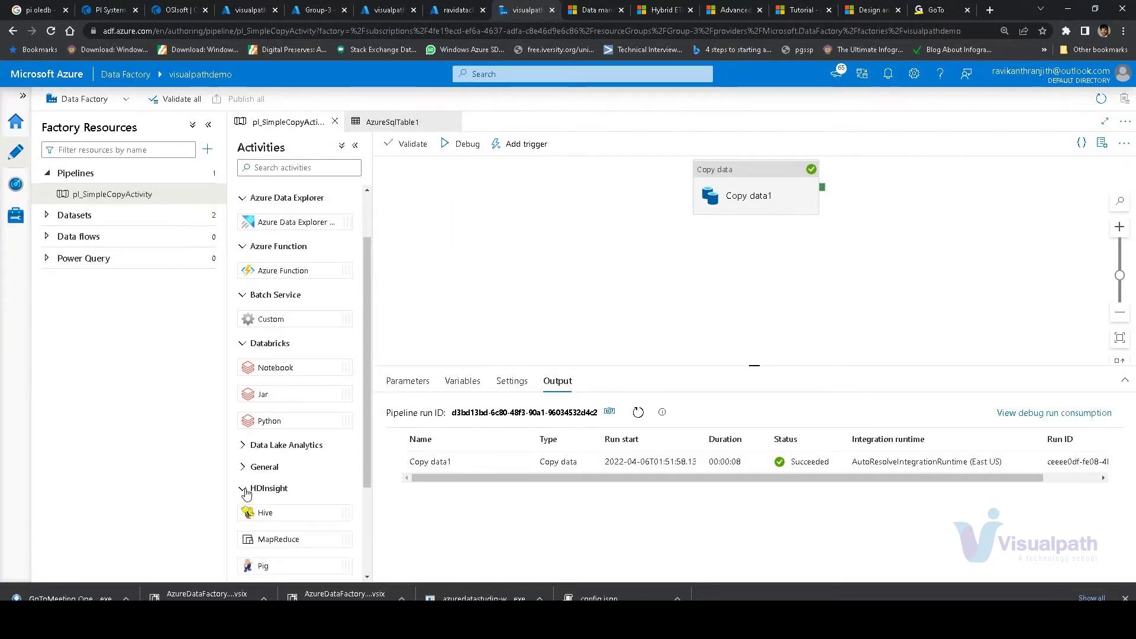
pyautogui.scroll(-2, 247, 498)
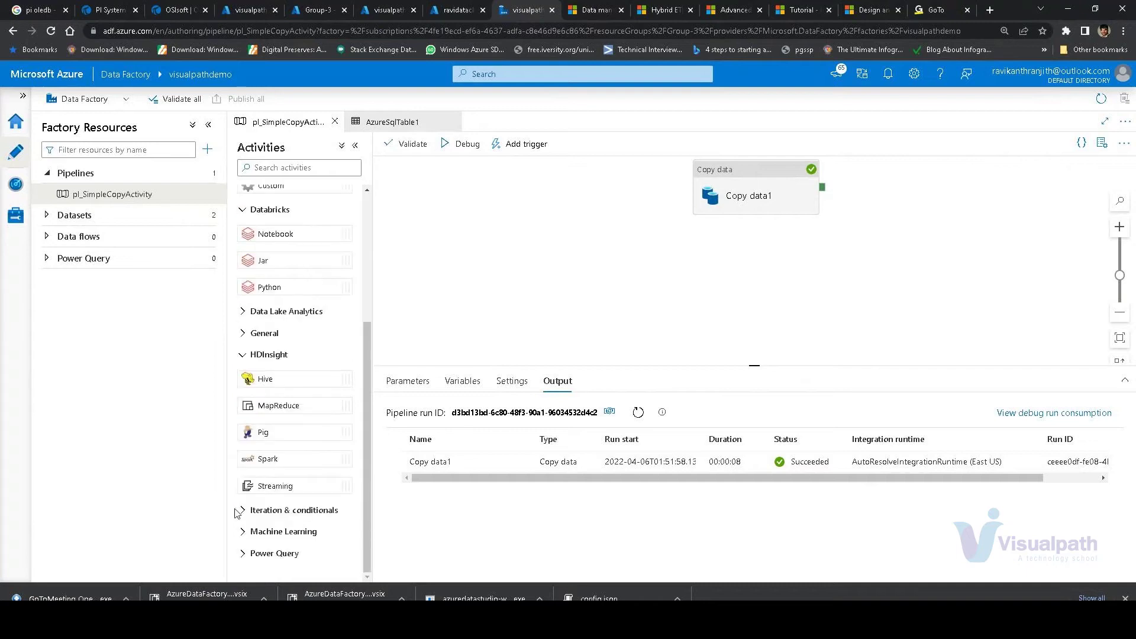
pyautogui.scroll(-2, 281, 419)
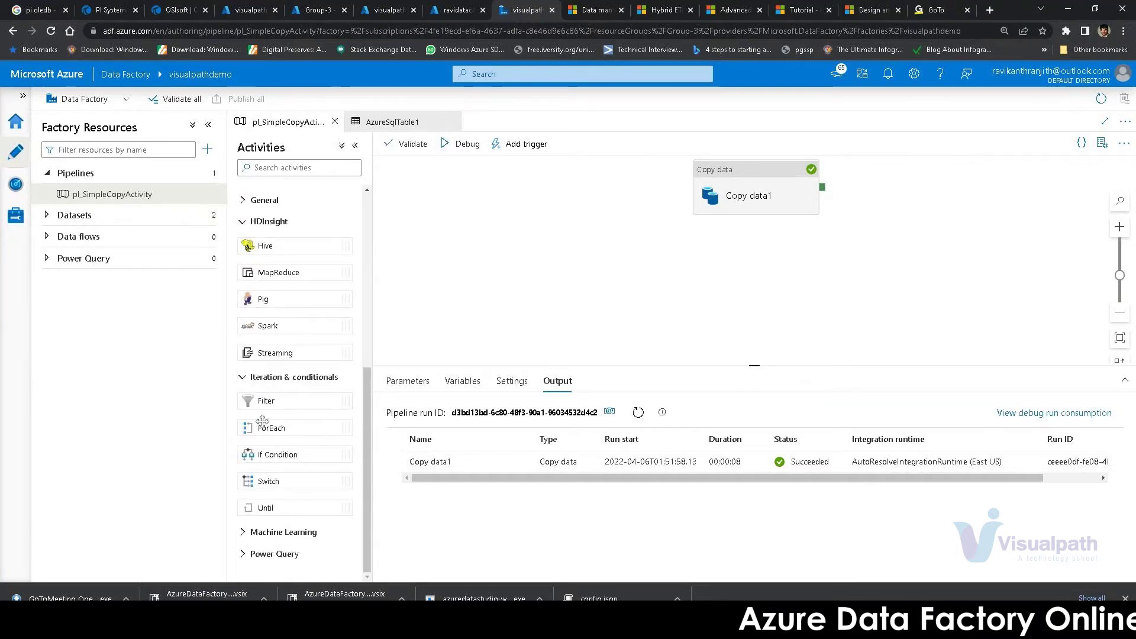
pyautogui.scroll(4, 262, 421)
pyautogui.scroll(1, 262, 421)
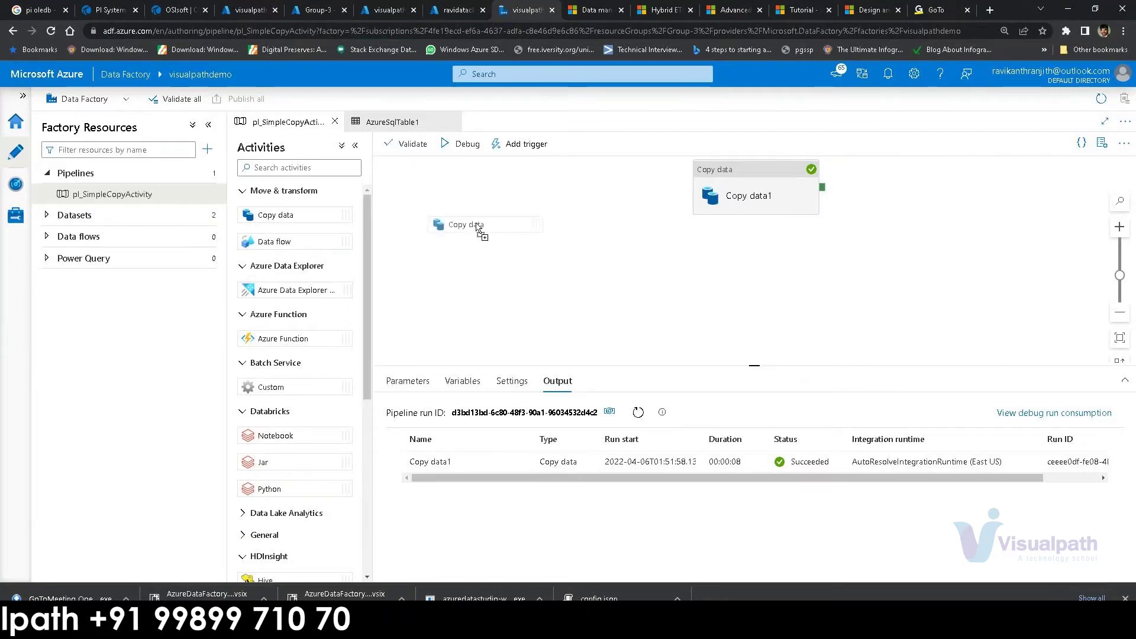
# Try placing a second Copy data activity on the pl_SimpleCopyActivity canvas and delete it again.
pyautogui.moveTo(549, 250); pyautogui.dragTo(547, 252)
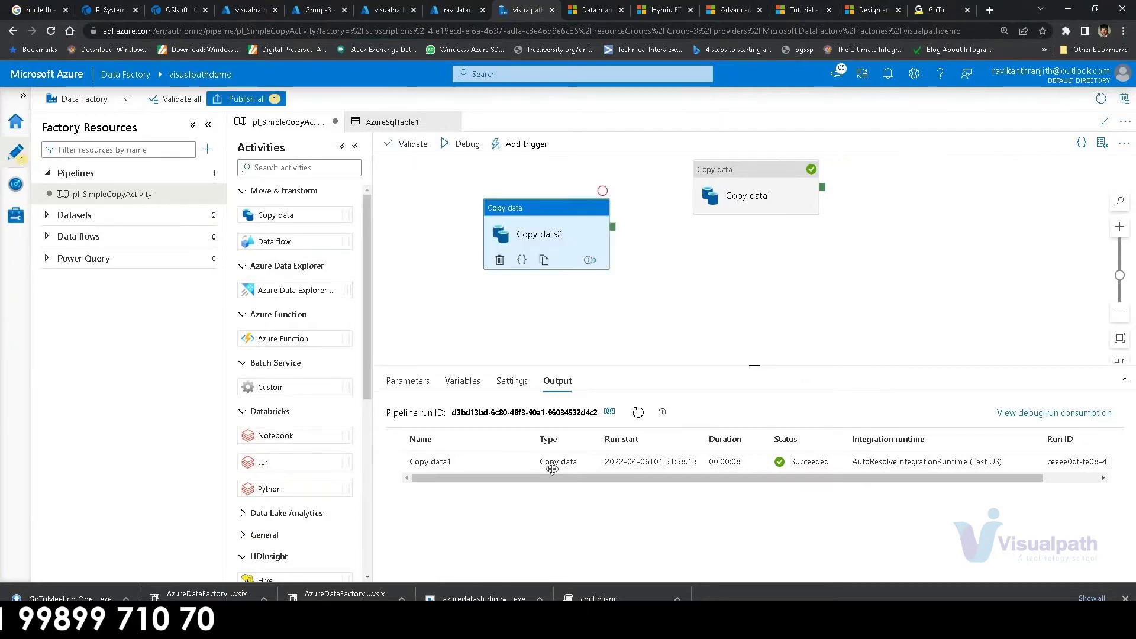
pyautogui.press('Delete')
pyautogui.click(570, 215)
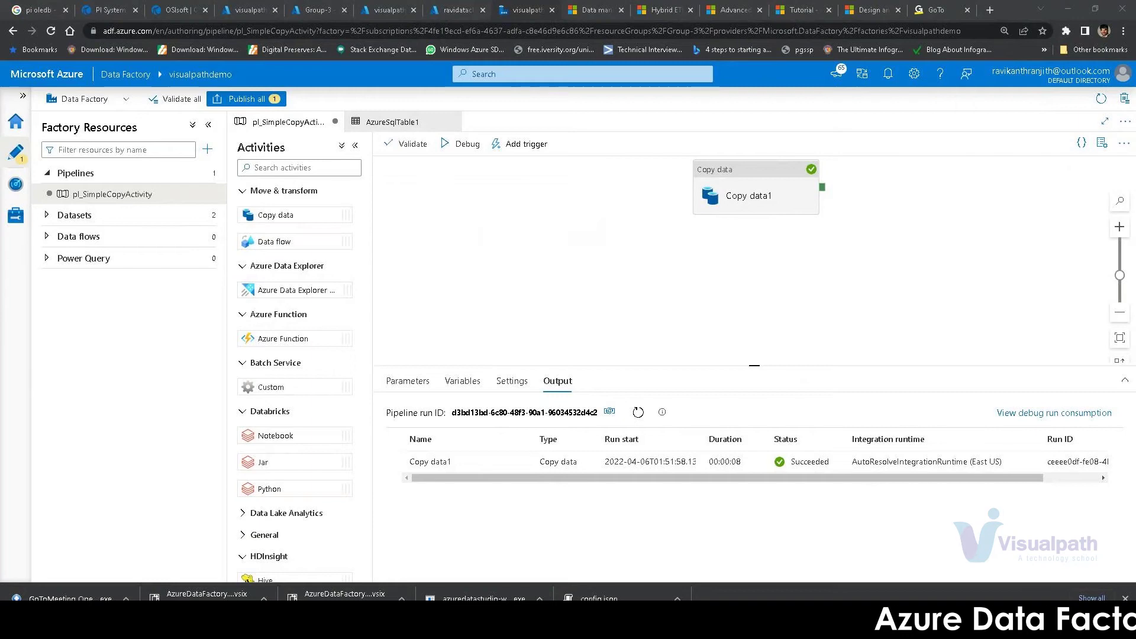
# Switch to the Excel workbook's ADF Elements sheet and point out the Linked Service-1 row and the Source cell.
pyautogui.hotkey('alt', 'Tab')
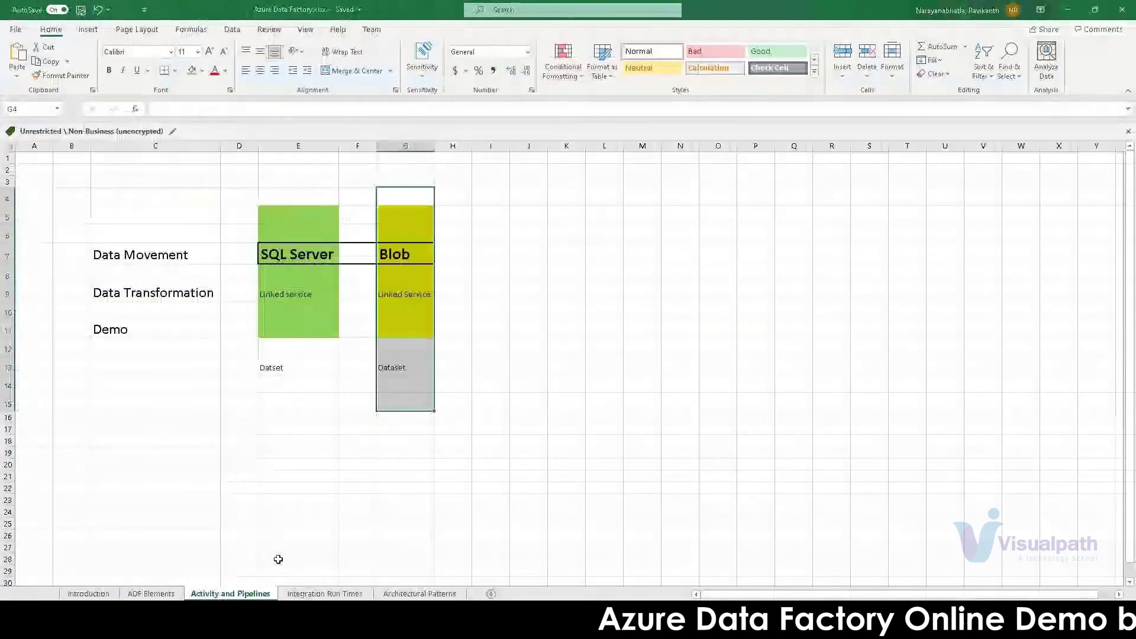
pyautogui.click(151, 593)
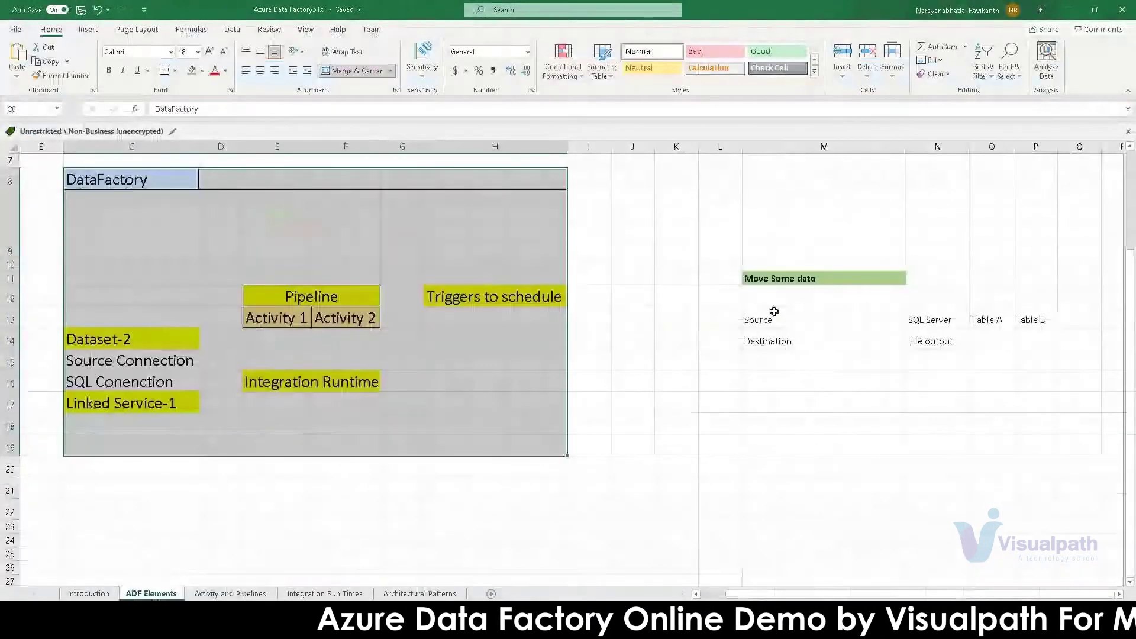
pyautogui.click(4, 403)
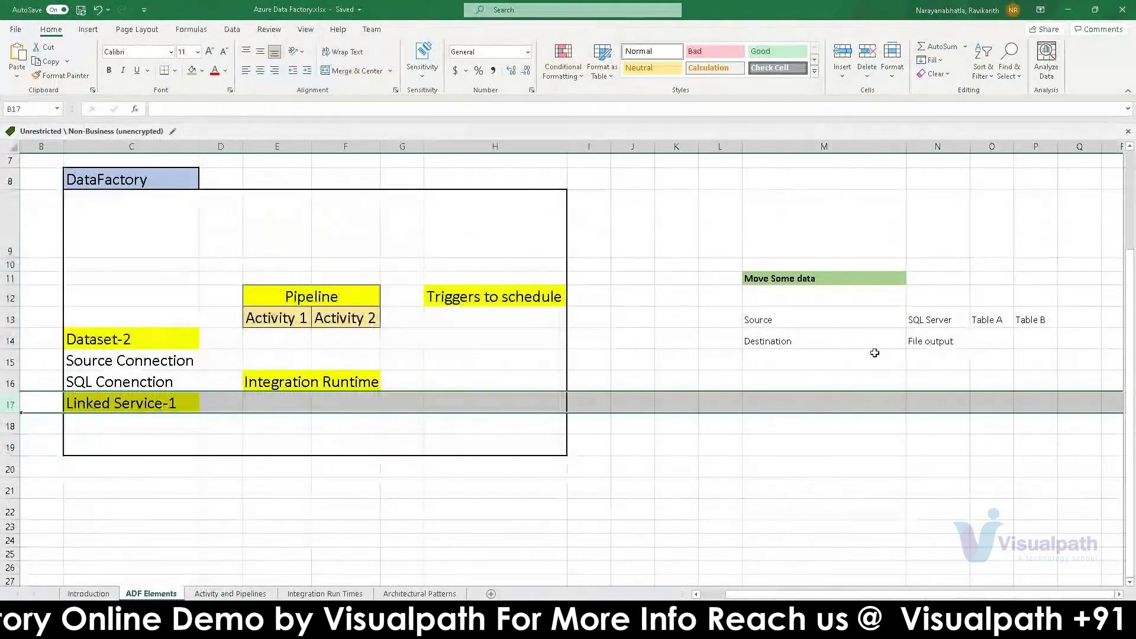
pyautogui.click(769, 320)
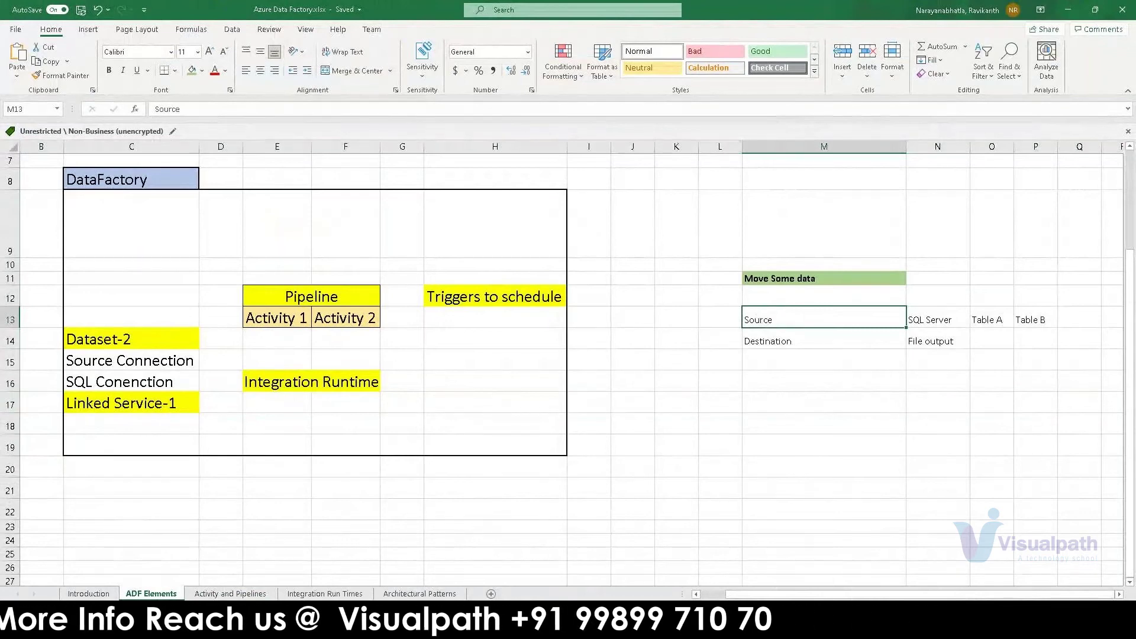
# Return to Azure Data Factory and show the list of linked services.
pyautogui.moveTo(85, 586)
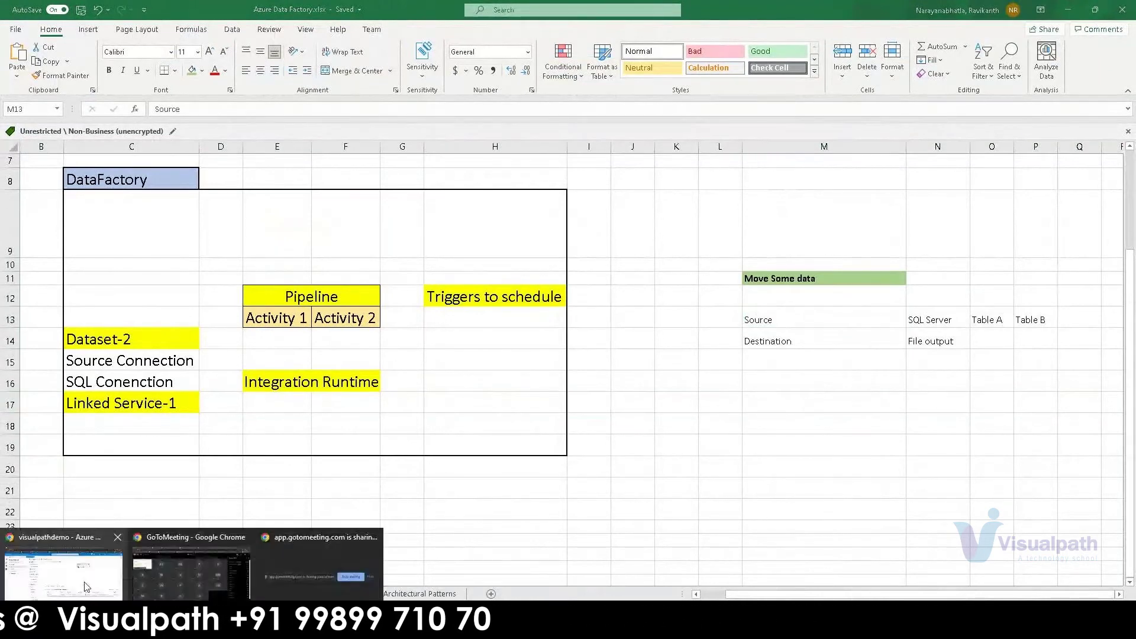
pyautogui.click(80, 582)
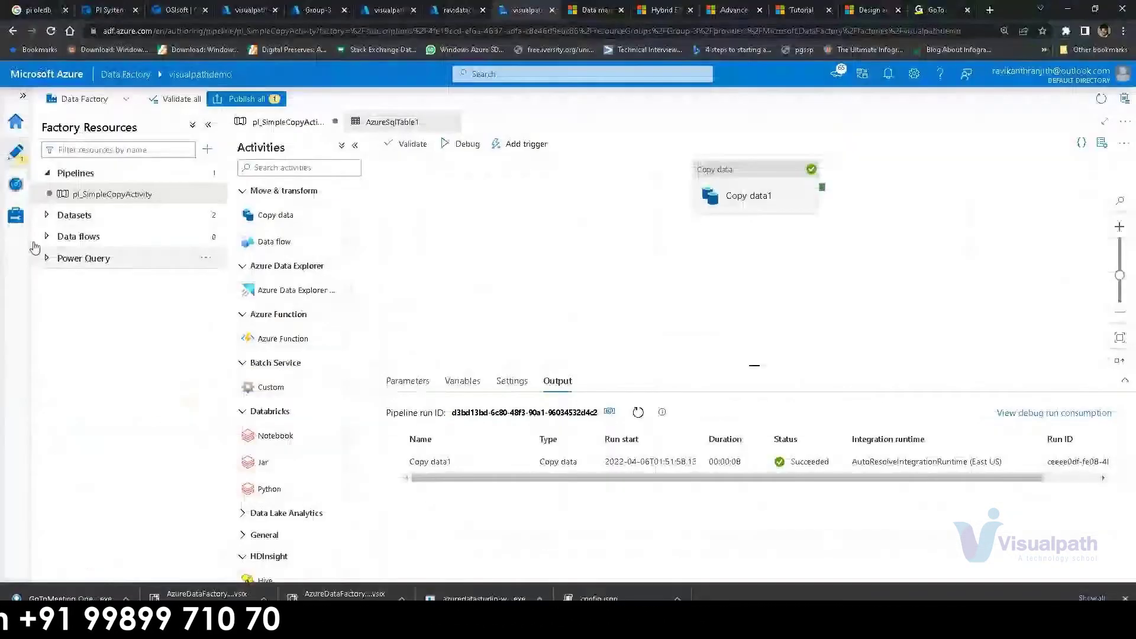
pyautogui.click(15, 217)
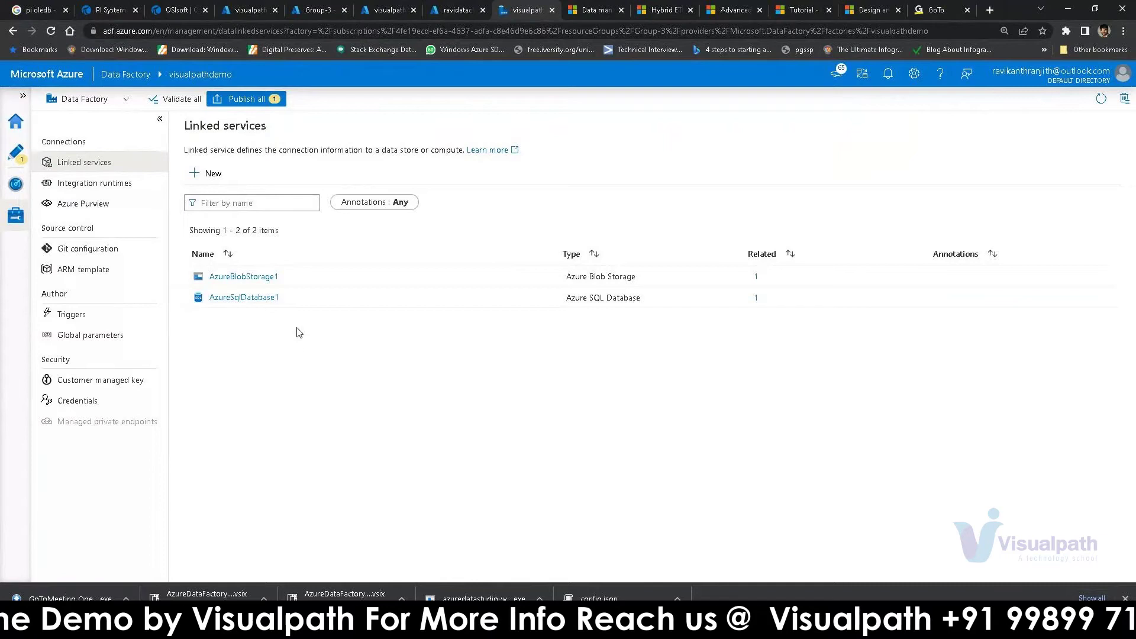
# Review the connection settings of the AzureSqlDatabase1 linked service, highlight its fully qualified domain name, and close it without changes.
pyautogui.click(252, 300)
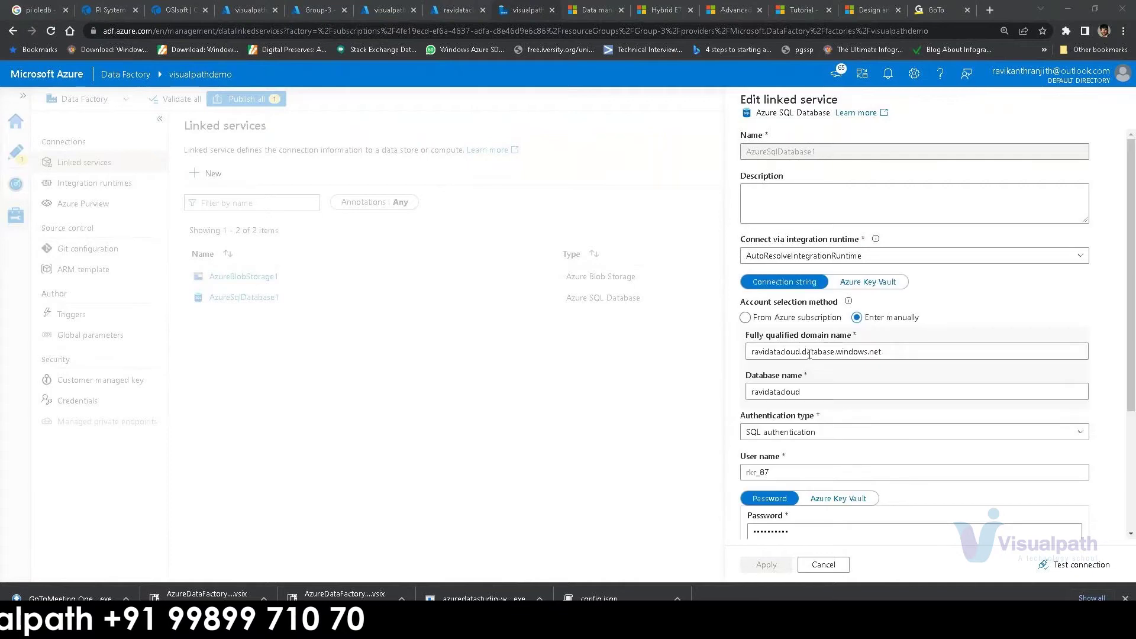
pyautogui.scroll(-3, 808, 370)
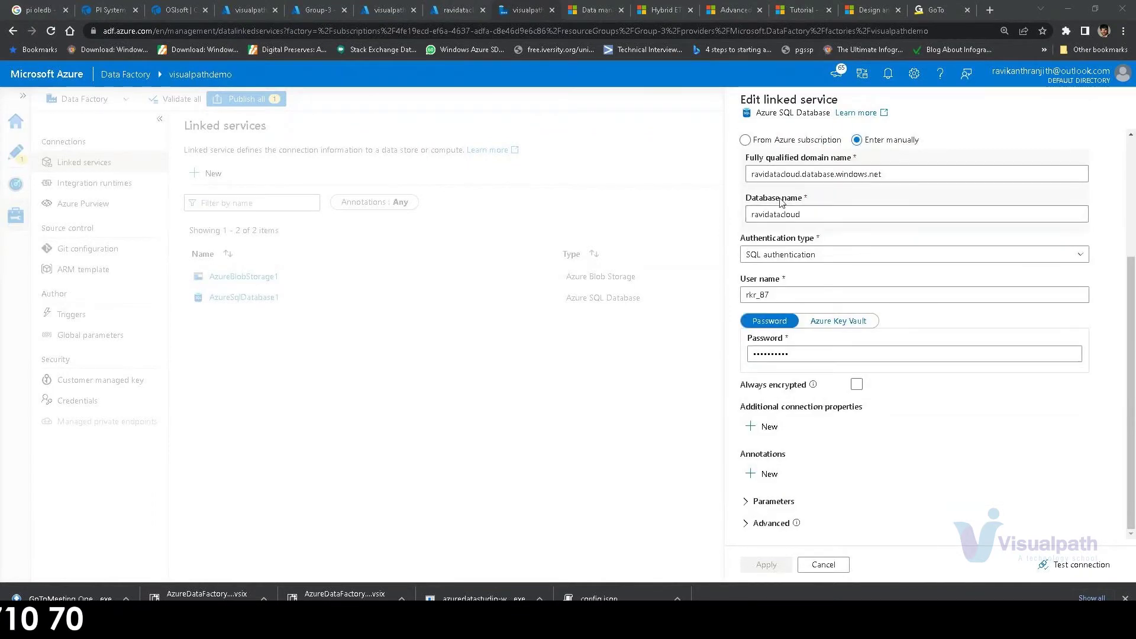
pyautogui.scroll(3, 810, 216)
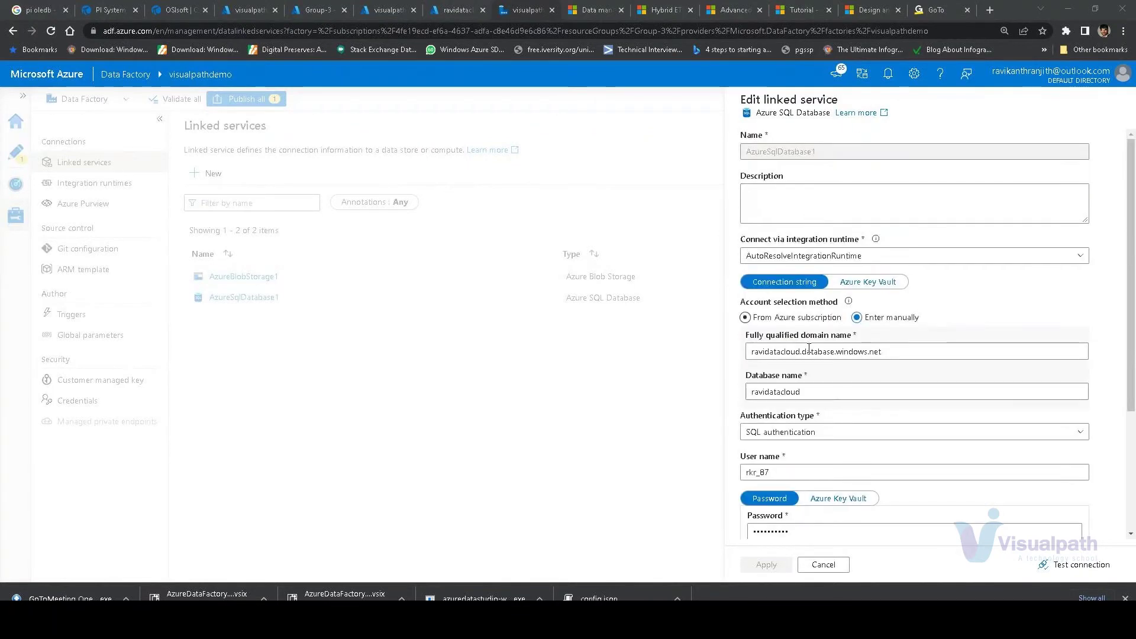
pyautogui.moveTo(890, 352); pyautogui.dragTo(739, 350)
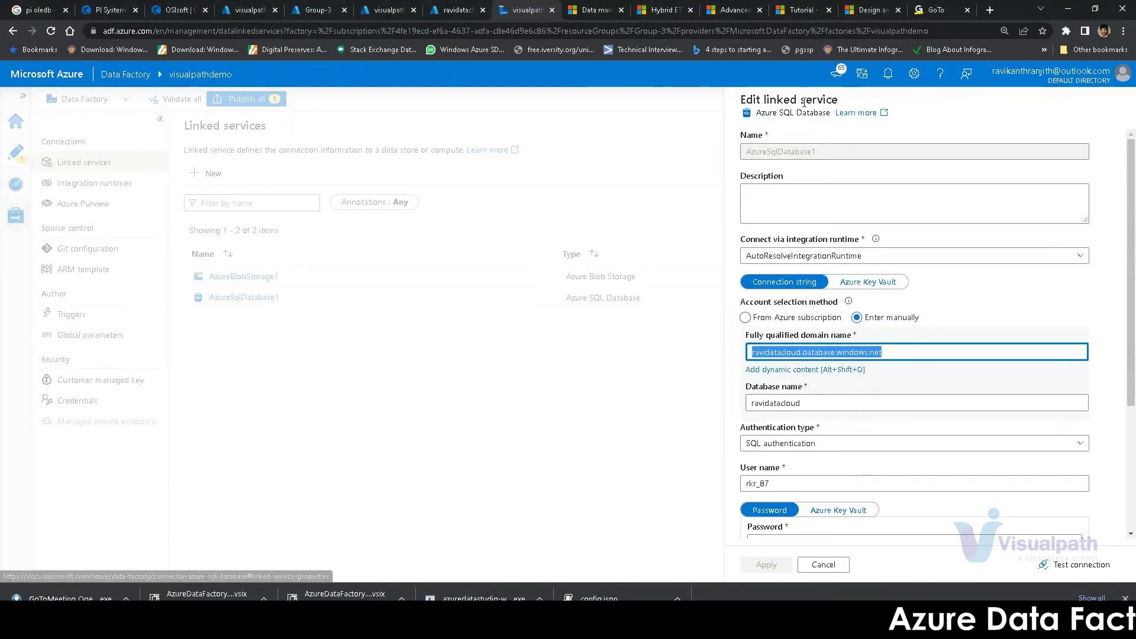
pyautogui.click(236, 285)
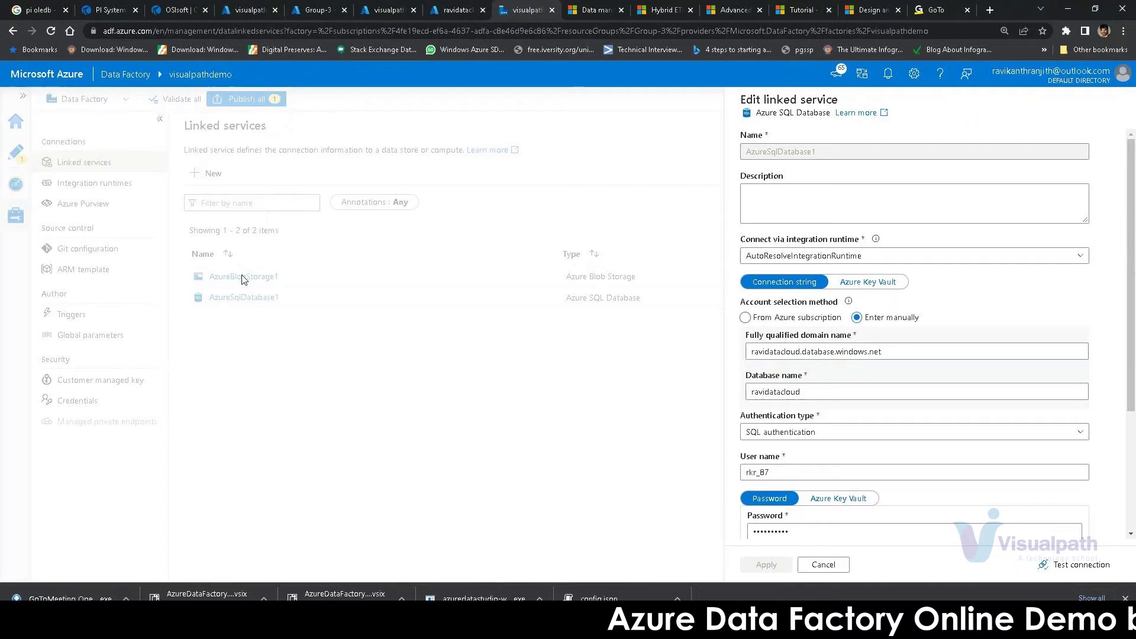
pyautogui.click(823, 564)
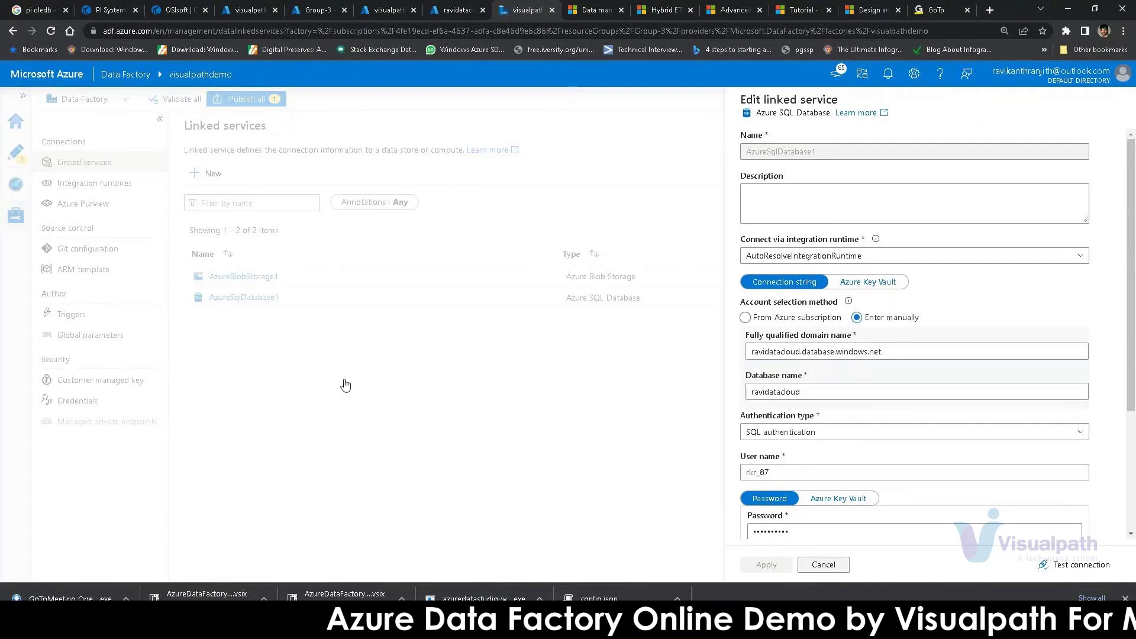
# Review the AzureBlobStorage1 linked service settings and point out its storage account name.
pyautogui.click(243, 276)
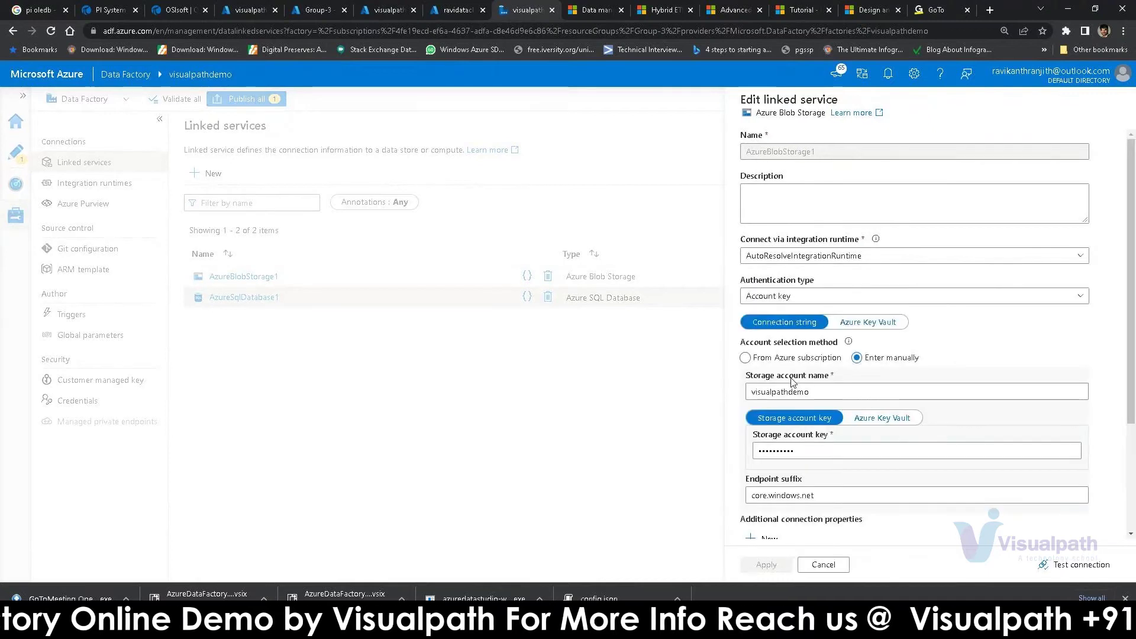
pyautogui.doubleClick(823, 392)
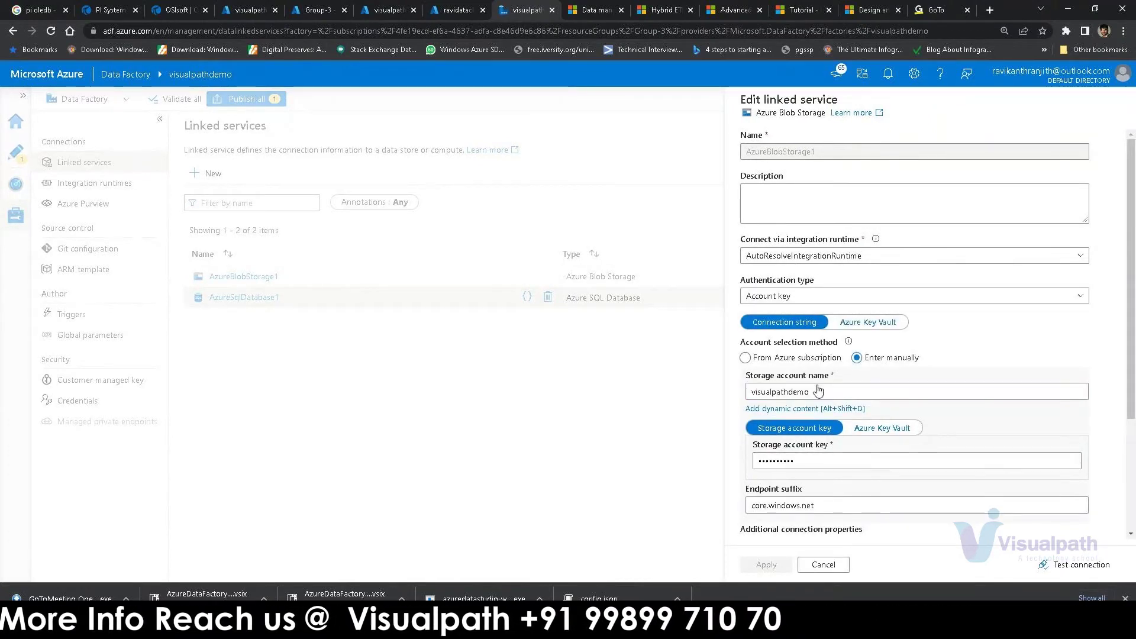
pyautogui.doubleClick(781, 392)
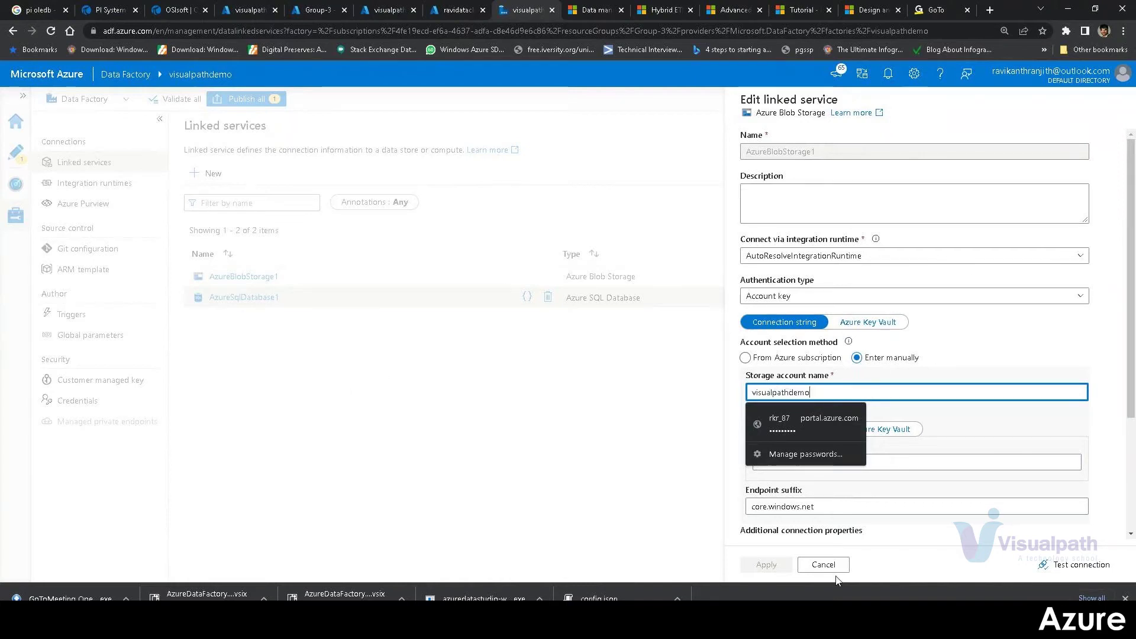
# Close the AzureBlobStorage1 settings without changes and check which datasets use the AzureSqlDatabase1 linked service.
pyautogui.click(823, 564)
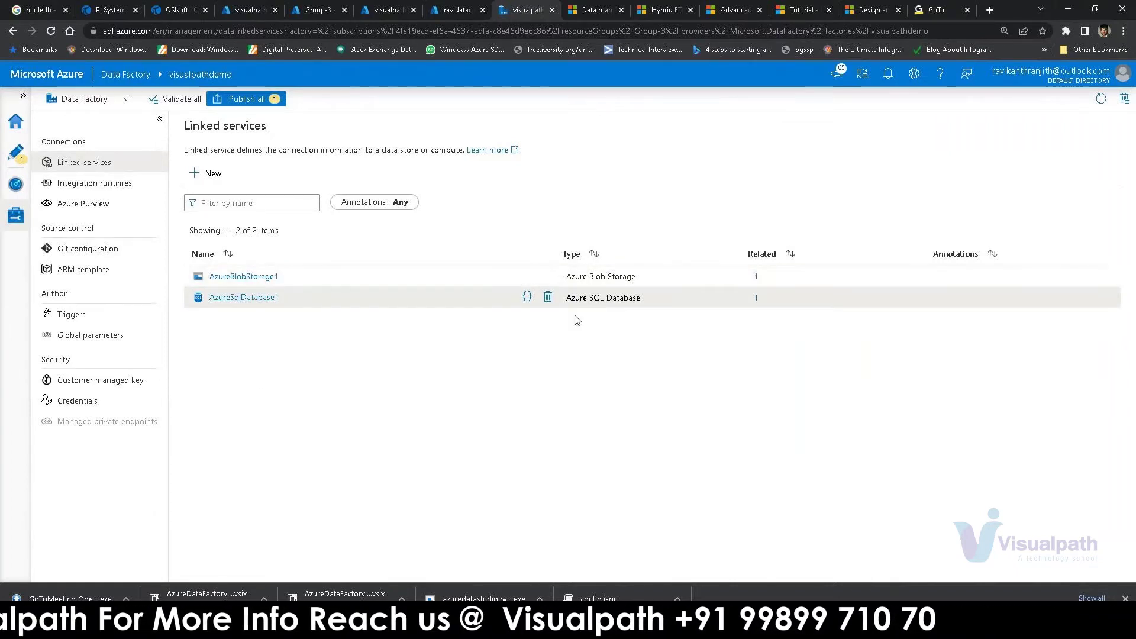
pyautogui.click(755, 299)
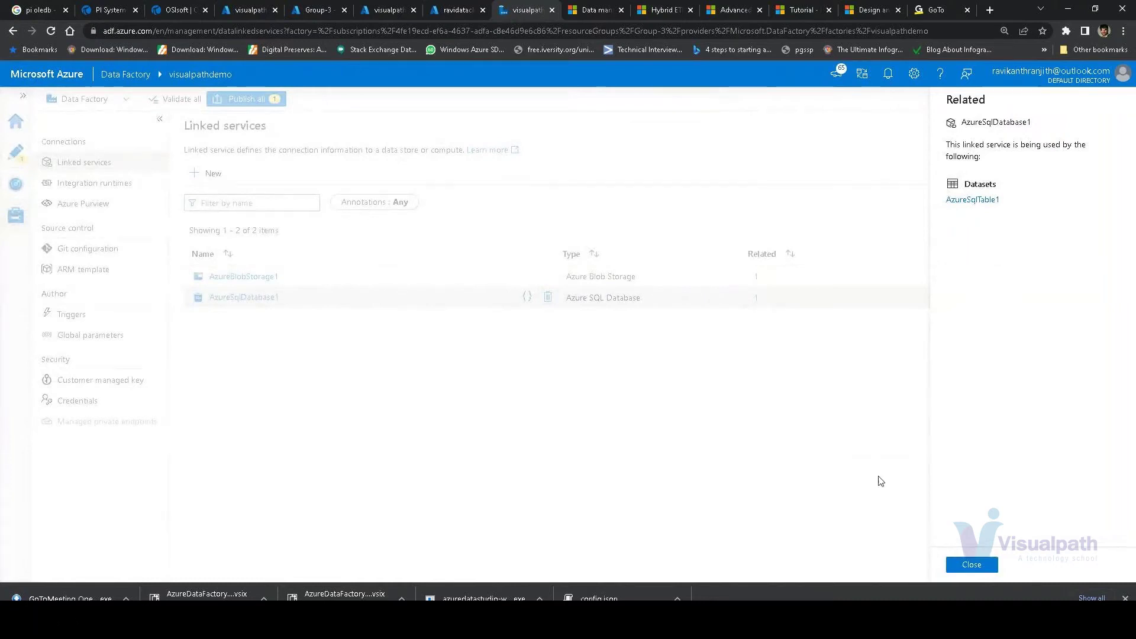
pyautogui.click(971, 565)
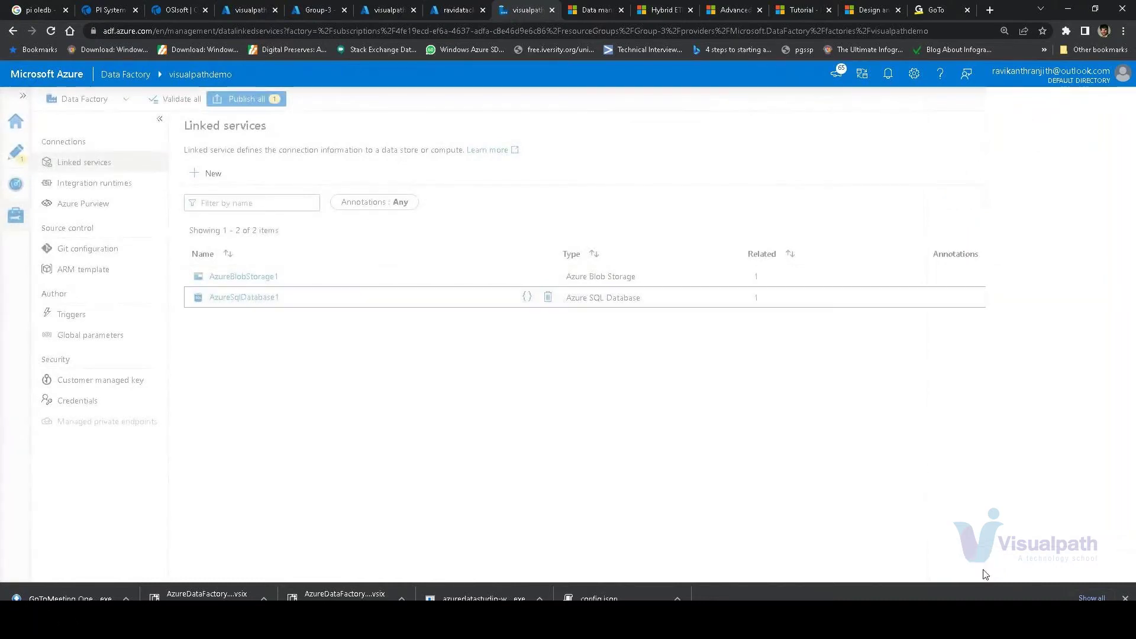
# Go to the authoring workspace, expand the datasets, and open AzureSqlTable1 to preview its dbo.emp data, closing the preview when done.
pyautogui.click(16, 121)
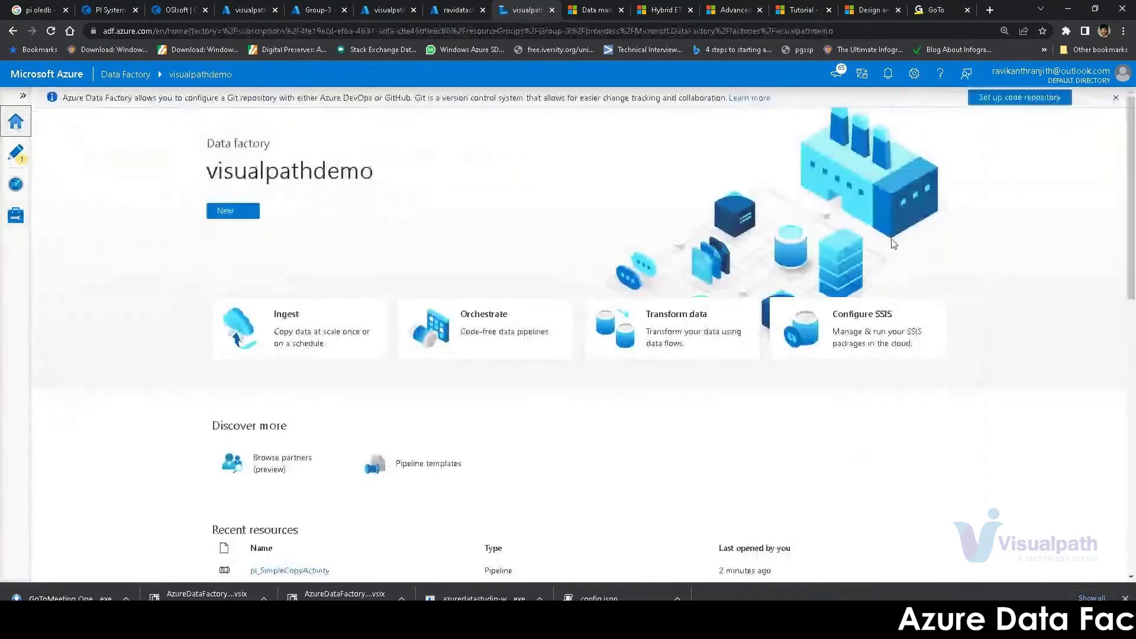
pyautogui.click(16, 152)
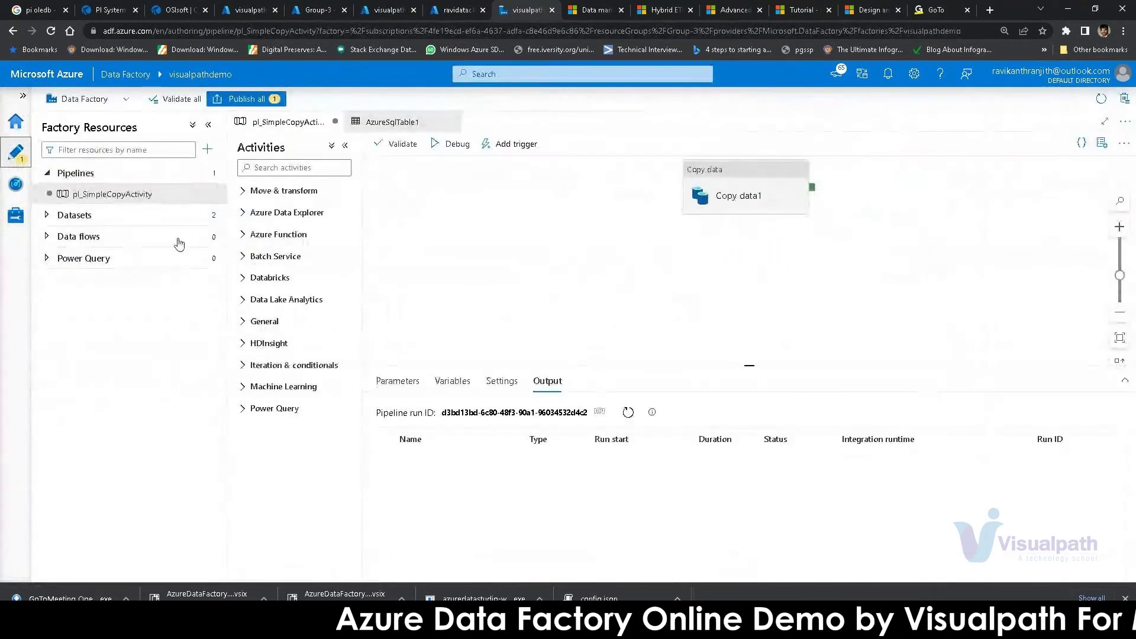
pyautogui.click(47, 216)
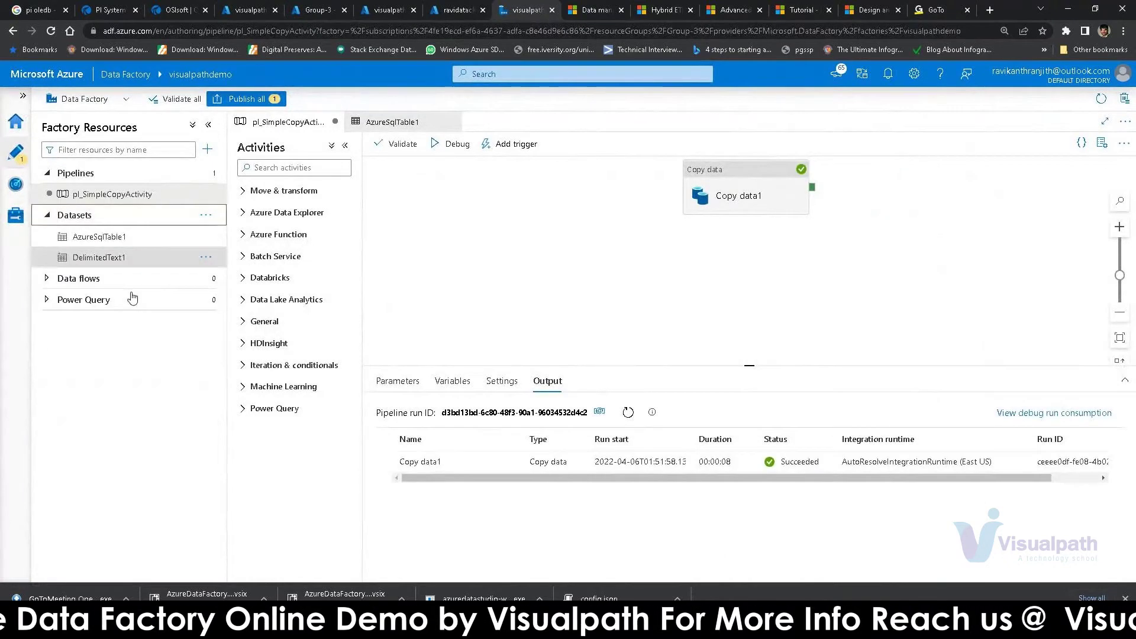
pyautogui.click(102, 239)
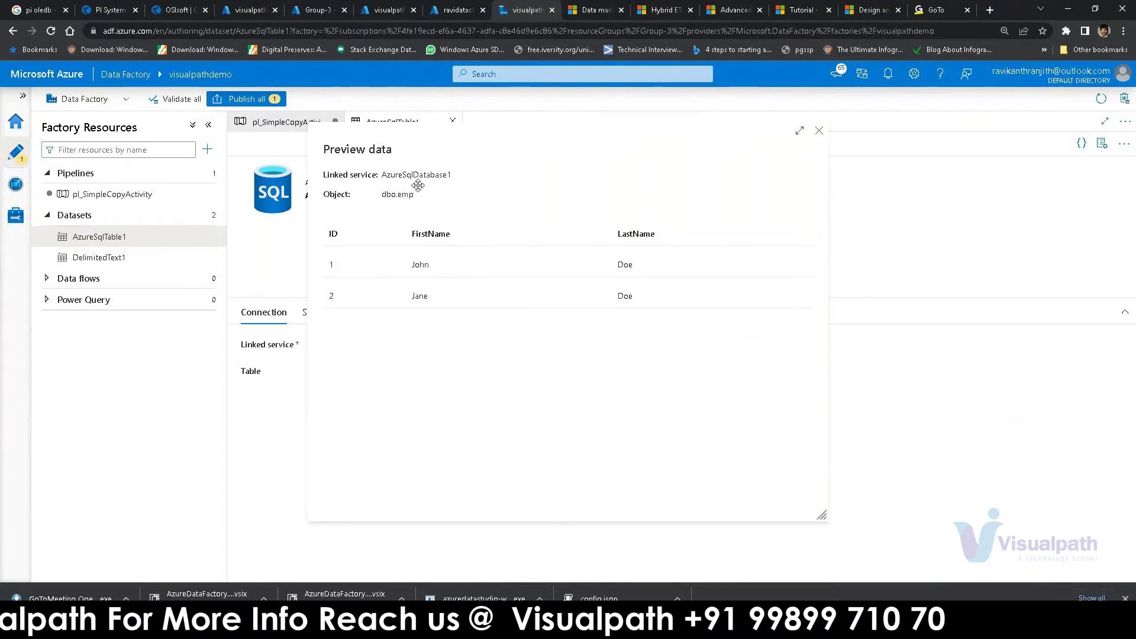
pyautogui.click(819, 130)
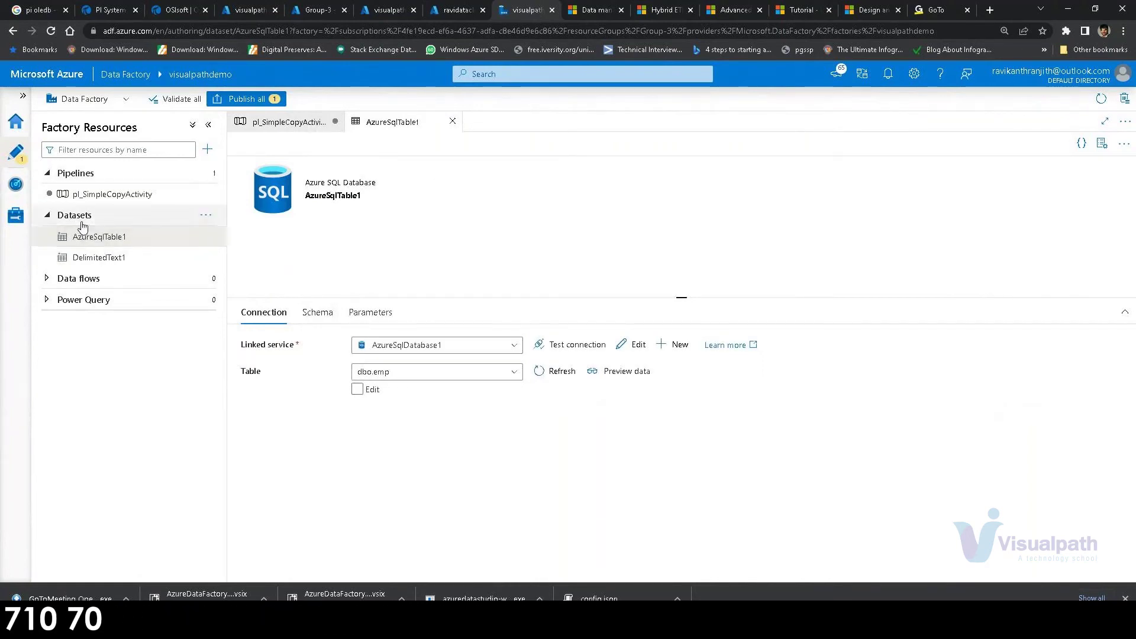
# Switch to the Excel ADF Elements sheet, point out the Linked Service-1, Dataset-2 and Activity entries in turn, and return to Data Factory.
pyautogui.hotkey('alt', 'Tab')
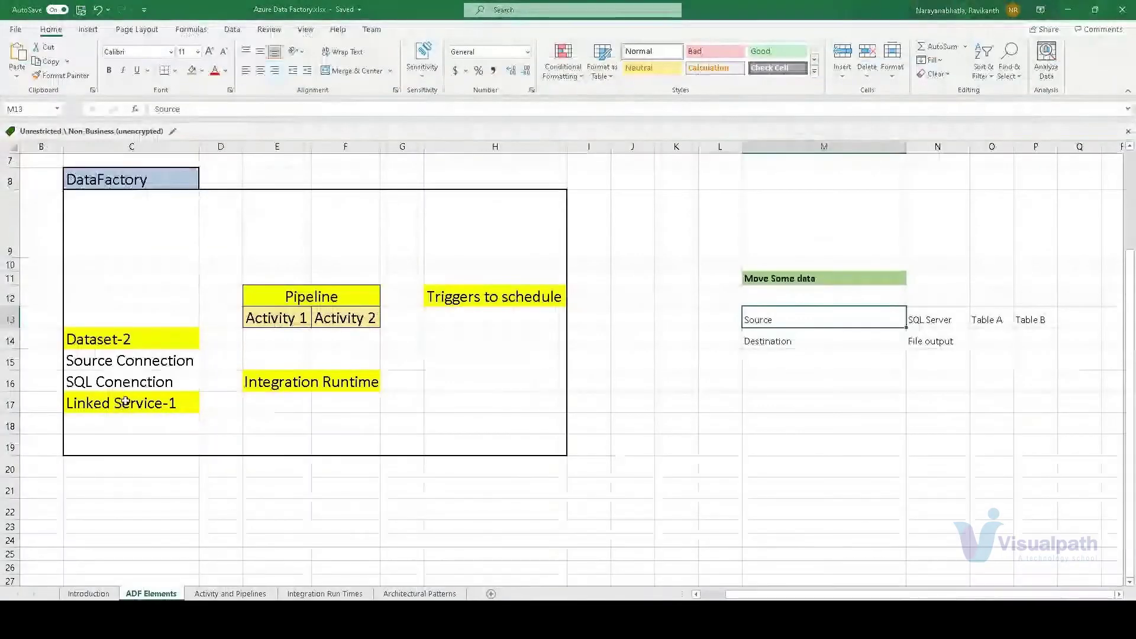
pyautogui.click(2, 405)
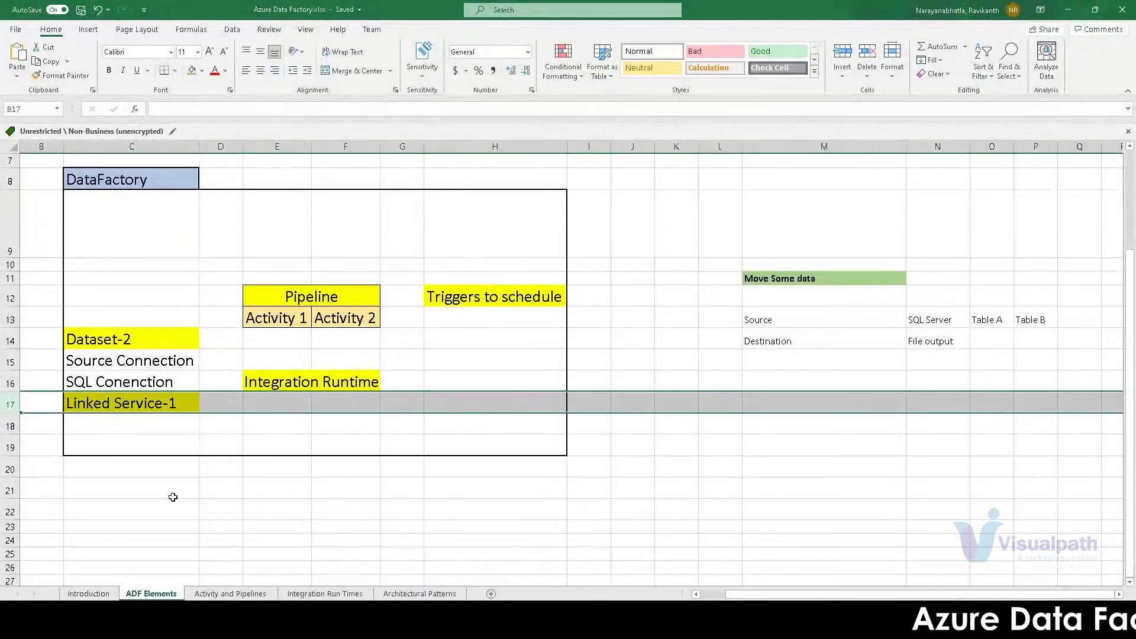
pyautogui.click(3, 341)
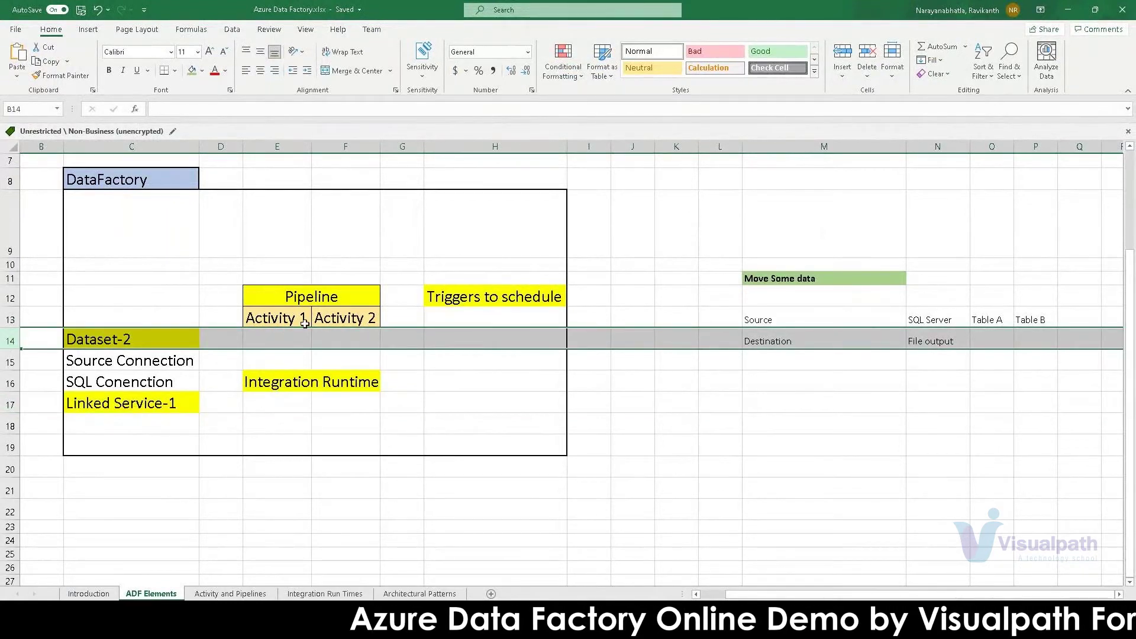
pyautogui.click(4, 319)
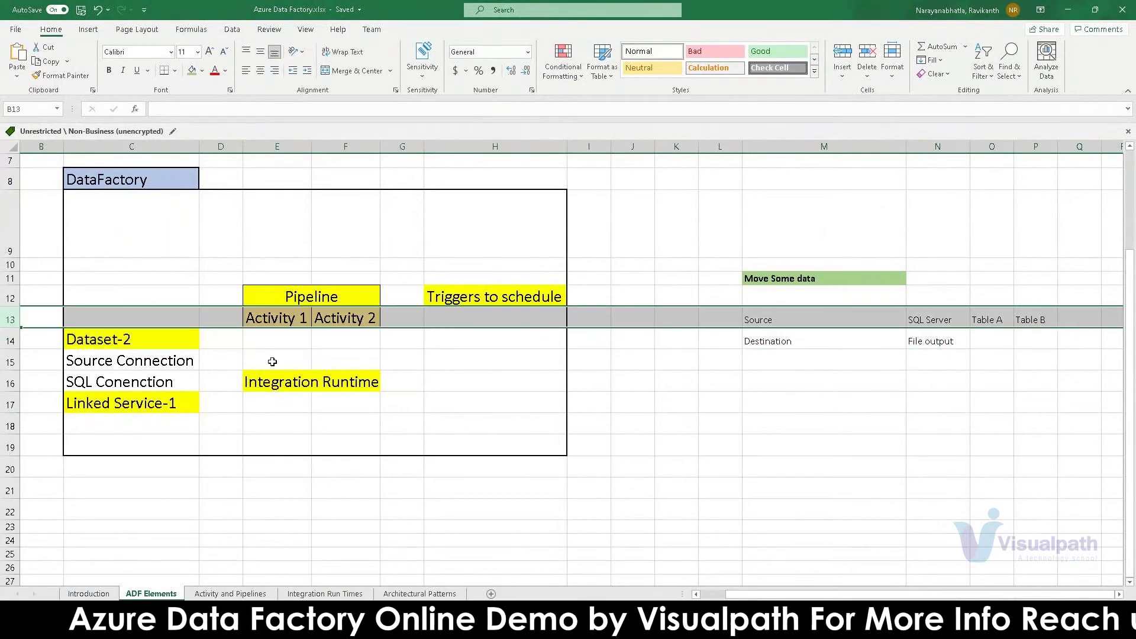
pyautogui.click(347, 326)
pyautogui.moveTo(347, 327); pyautogui.dragTo(348, 328)
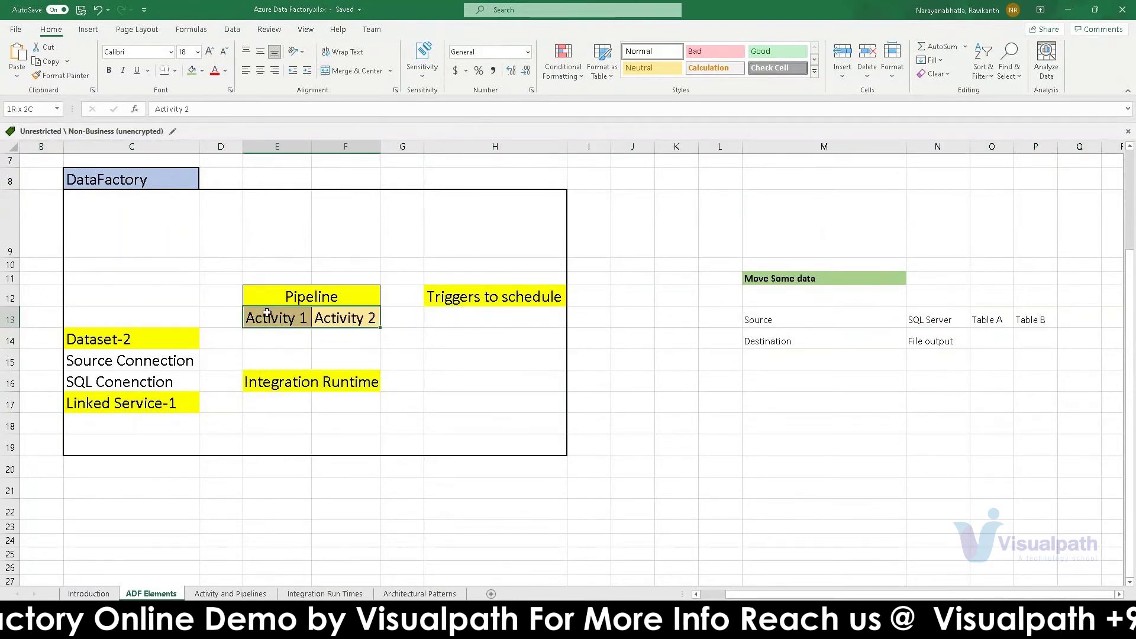
pyautogui.click(1069, 8)
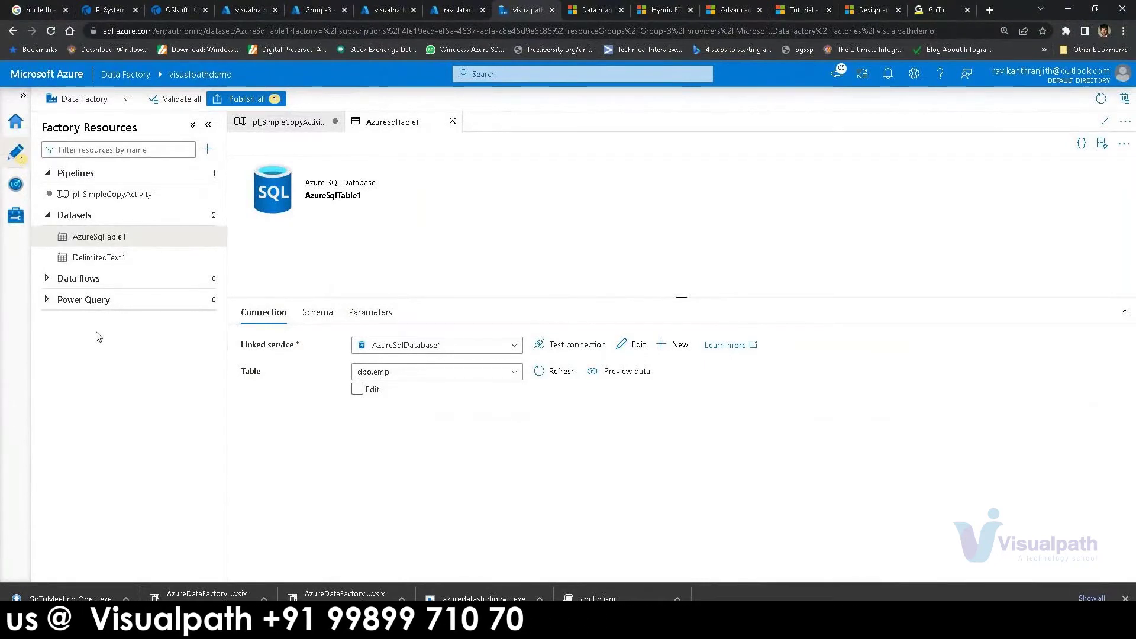
# Open the pl_SimpleCopyActivity pipeline, reposition the Copy data1 activity on the canvas, and select it to show its settings.
pyautogui.click(122, 200)
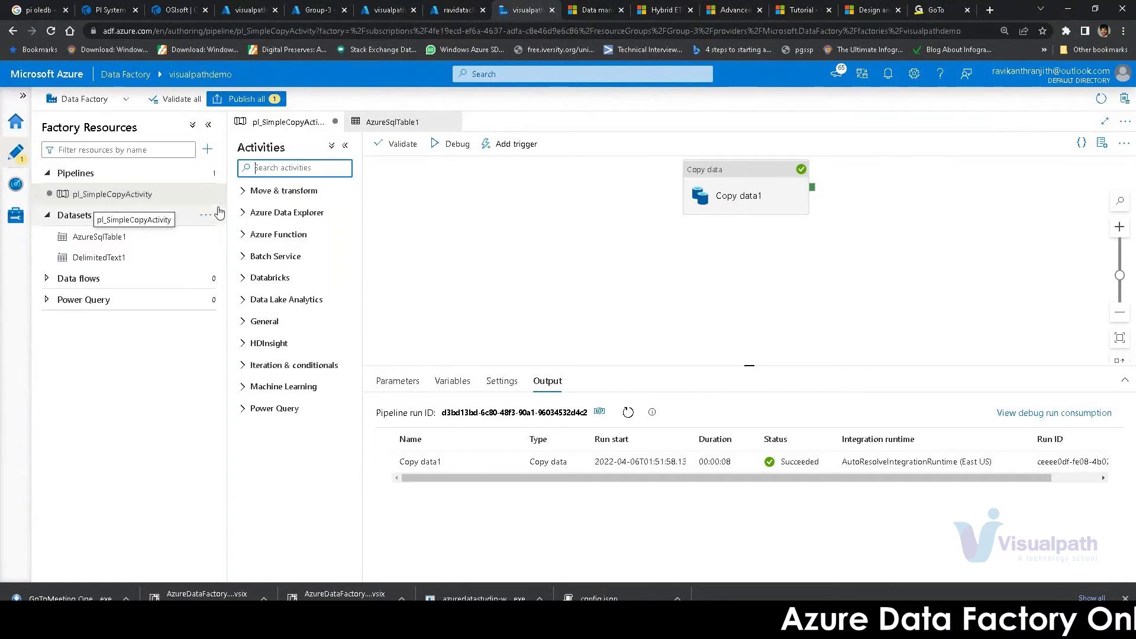
pyautogui.moveTo(691, 198); pyautogui.dragTo(626, 228)
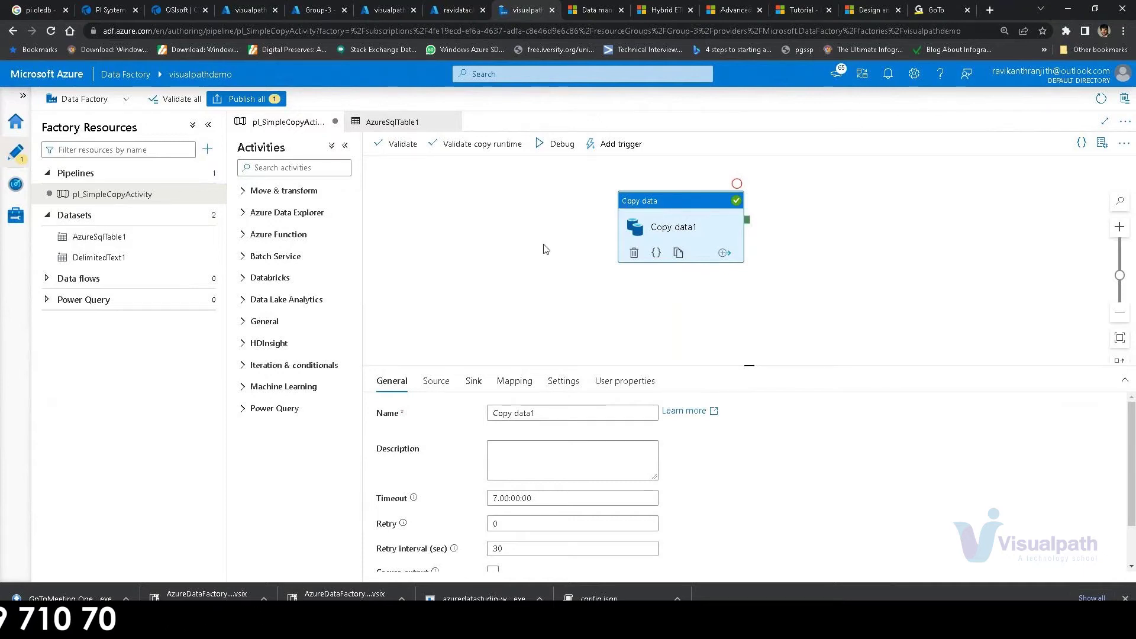
pyautogui.click(934, 225)
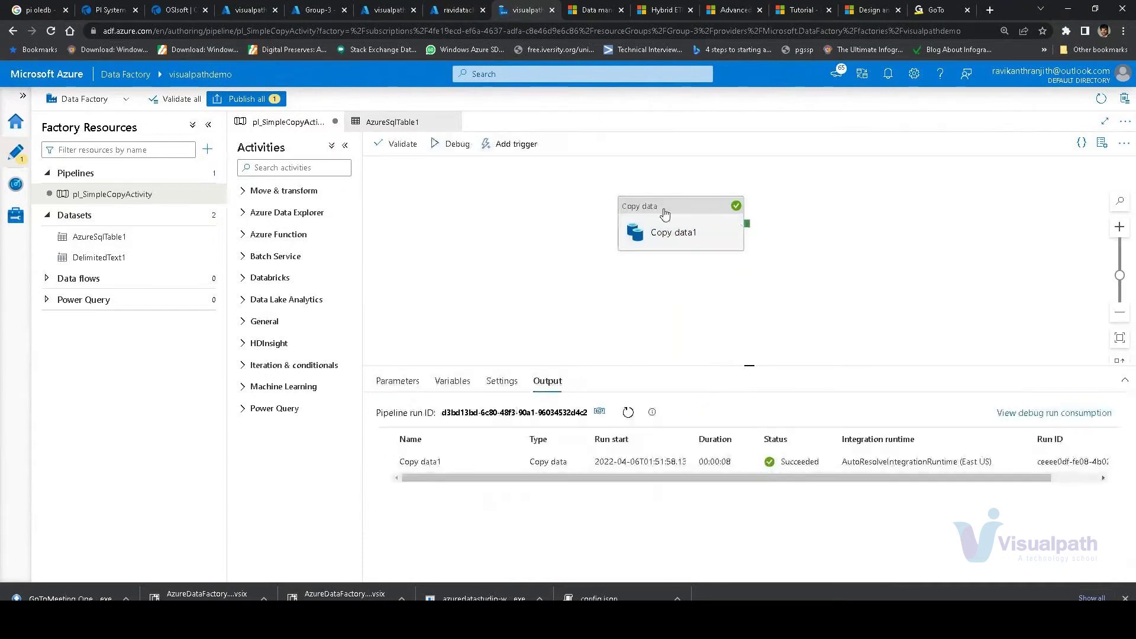
pyautogui.click(665, 214)
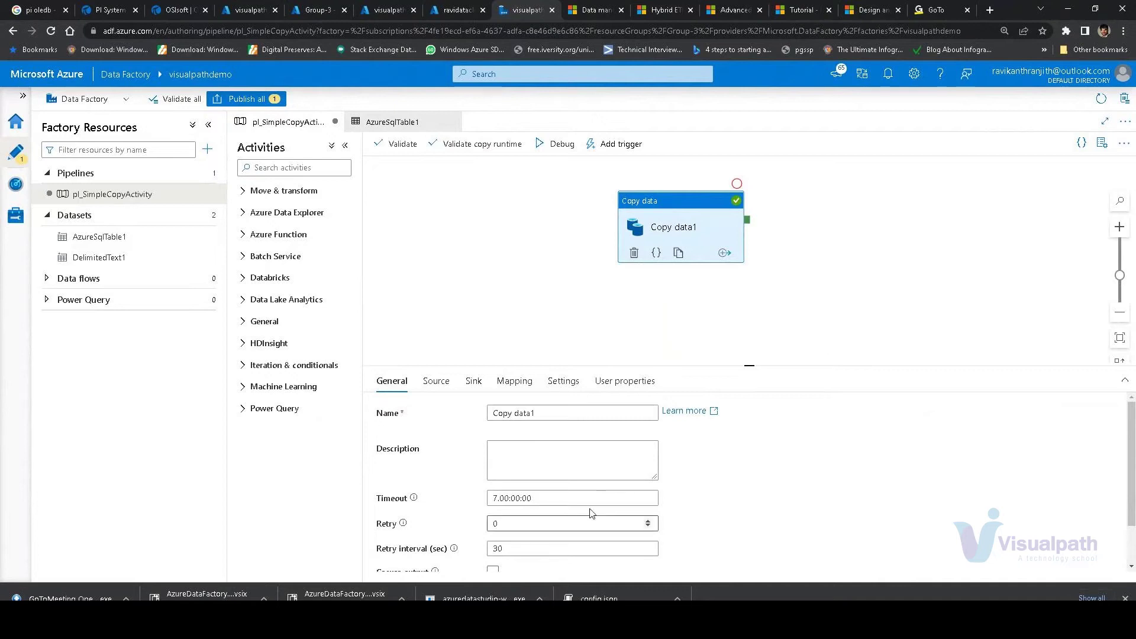
pyautogui.click(897, 261)
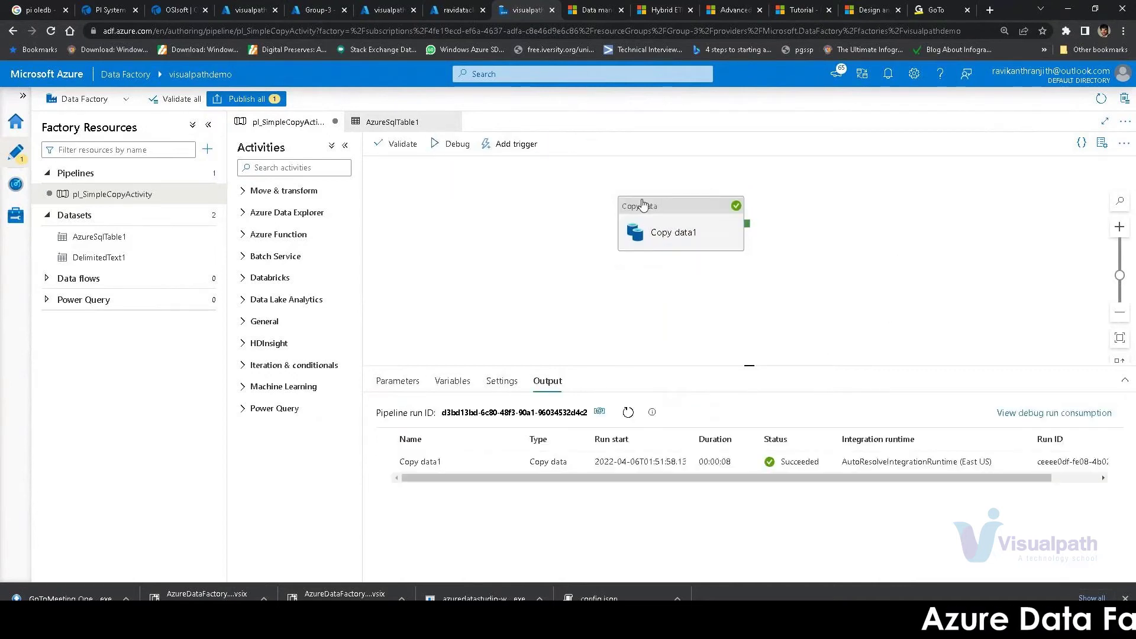
pyautogui.click(644, 205)
pyautogui.click(894, 209)
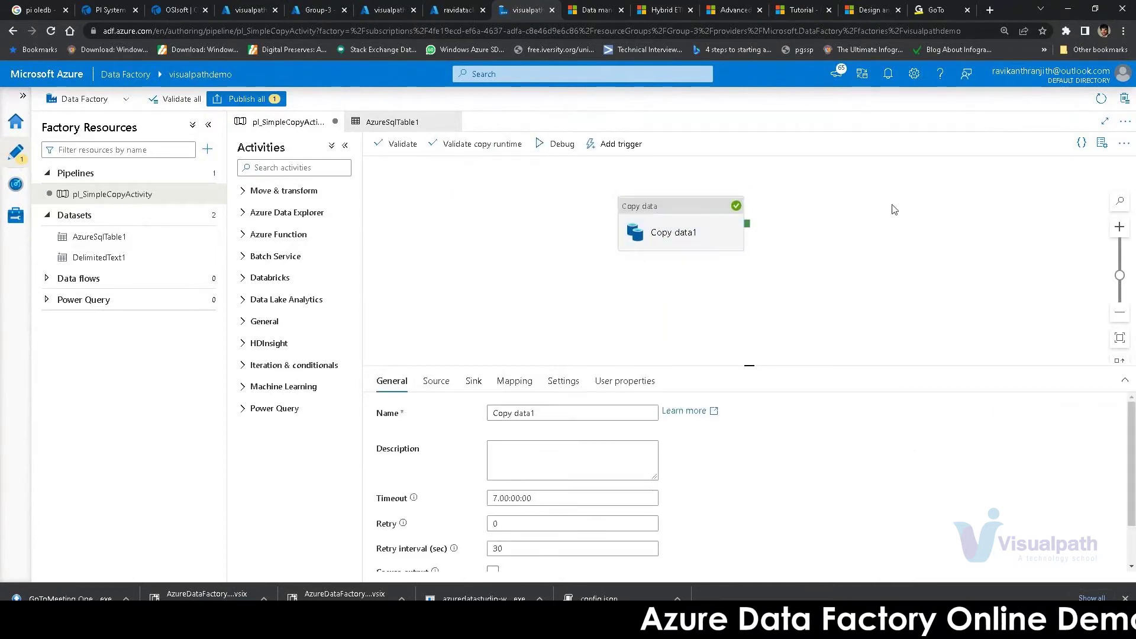
pyautogui.click(653, 232)
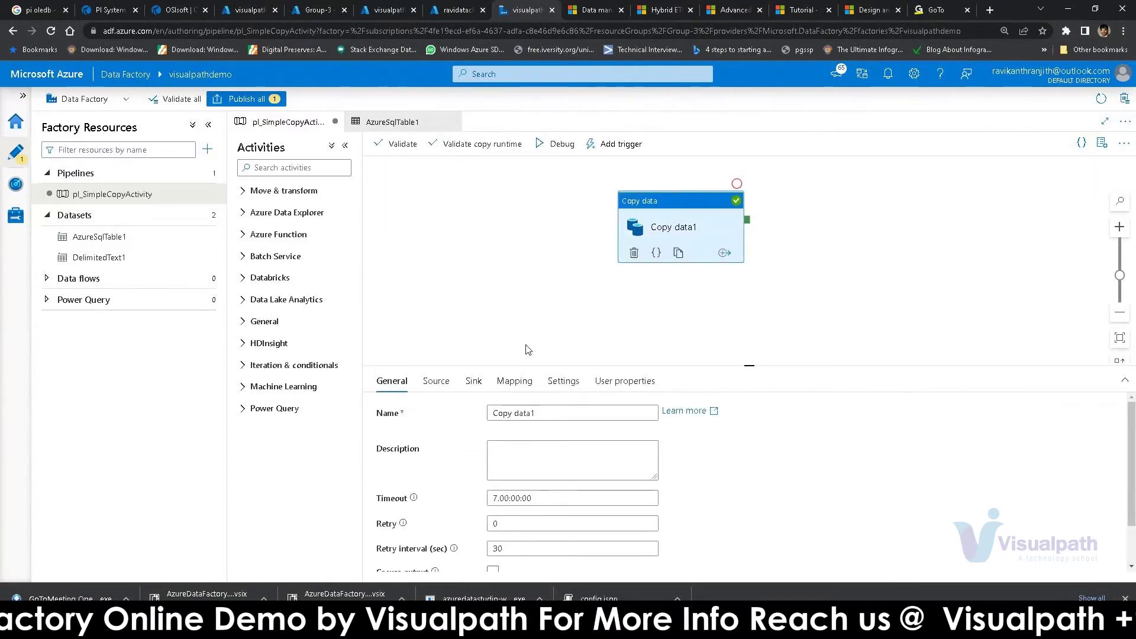
# Collapse the Activities and Factory Resources panes and enlarge the area showing the Copy data1 settings.
pyautogui.click(345, 146)
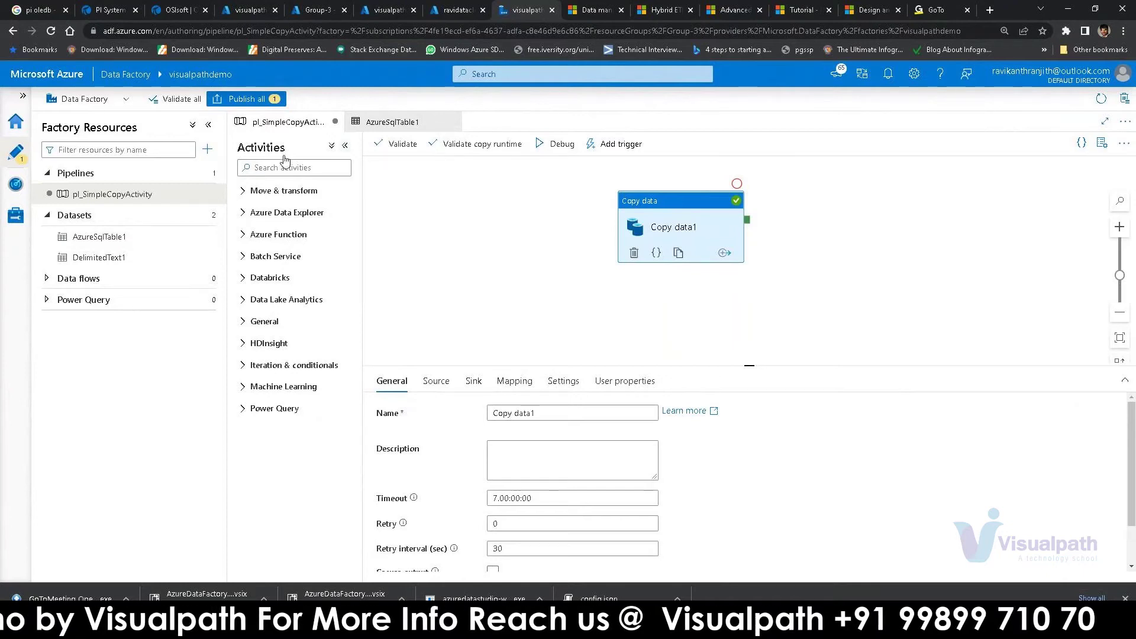
pyautogui.click(208, 124)
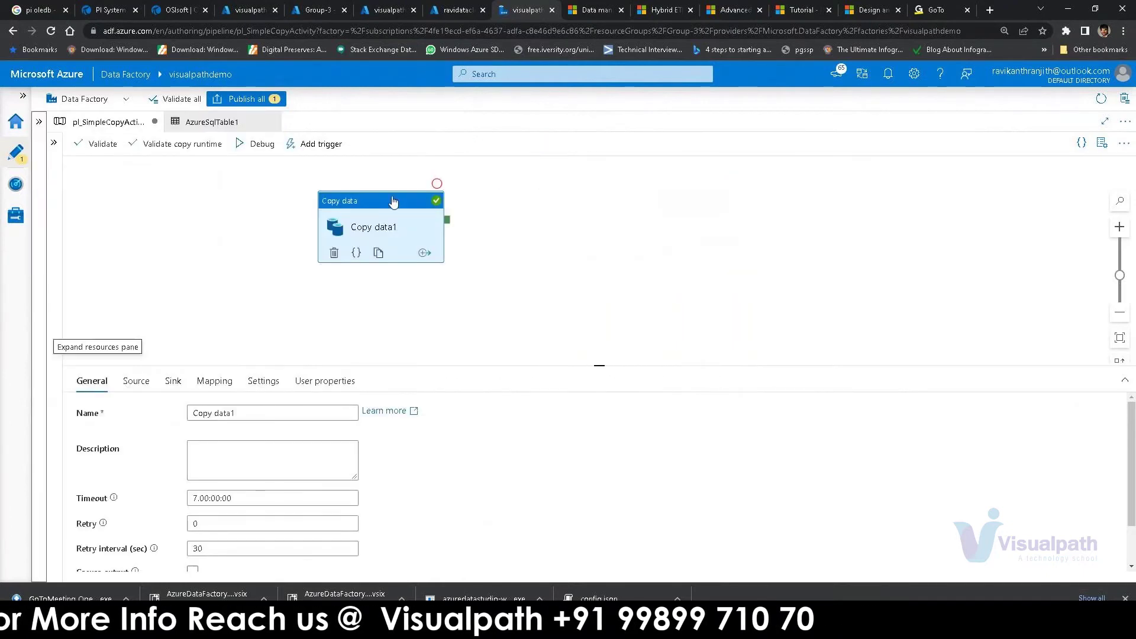
pyautogui.click(1119, 226)
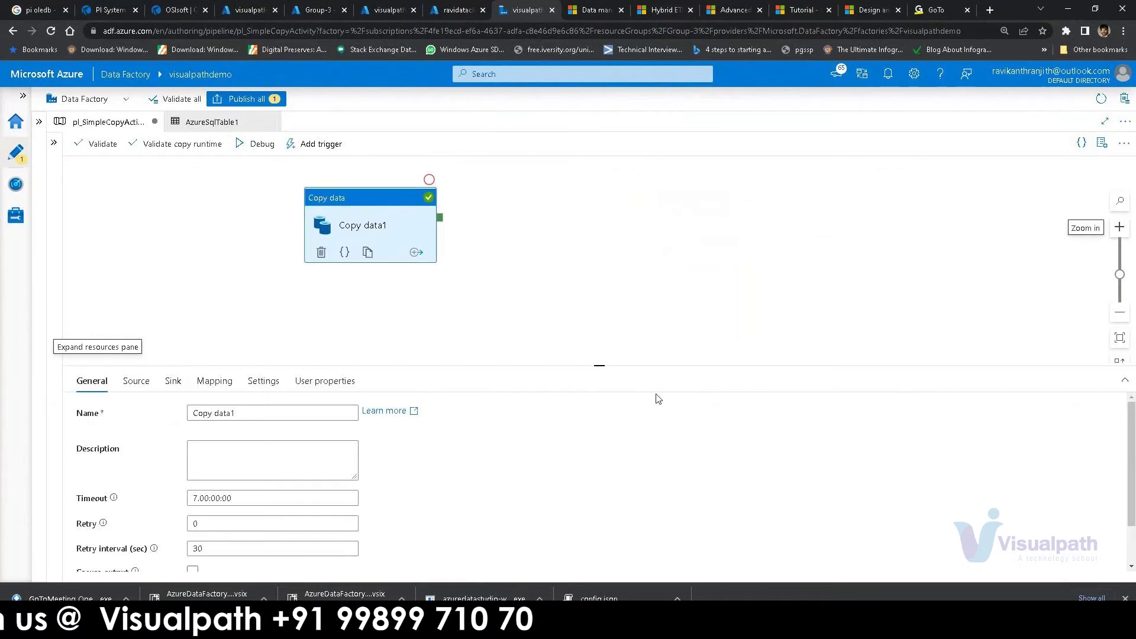
pyautogui.moveTo(598, 364); pyautogui.dragTo(599, 299)
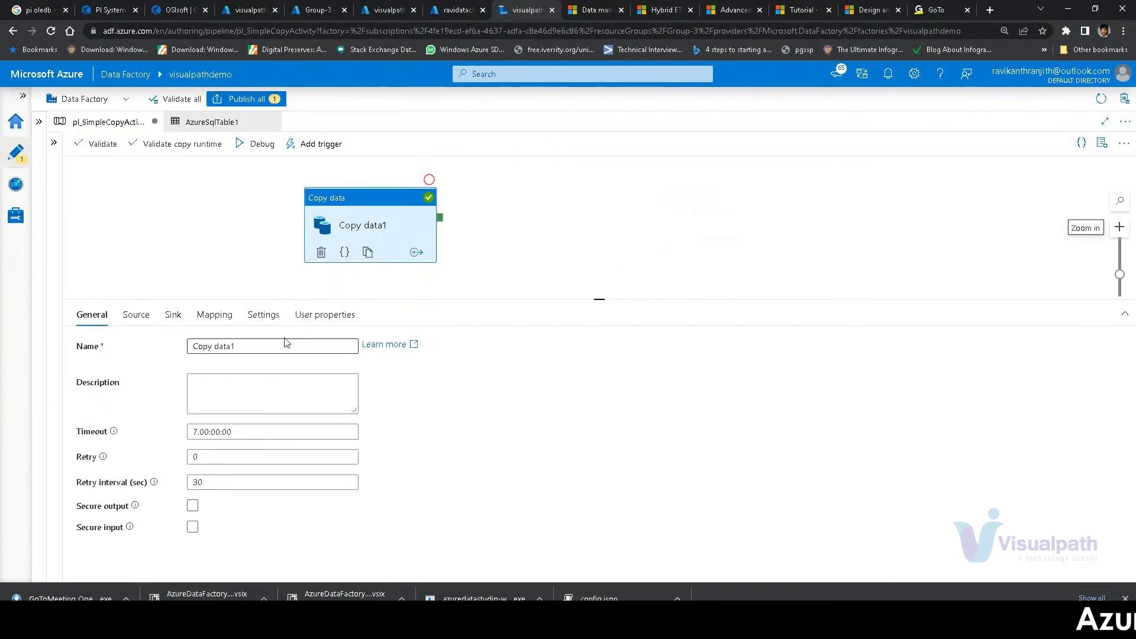
# Choose AzureSqlTable1 as the source dataset of the Copy data1 activity.
pyautogui.click(136, 316)
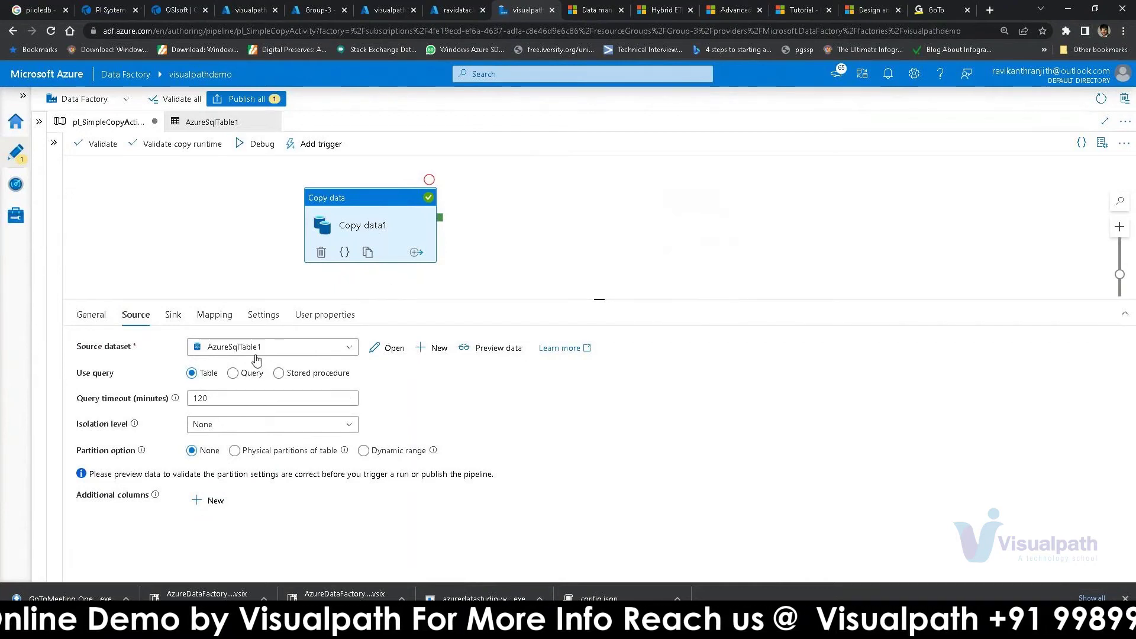
pyautogui.click(350, 351)
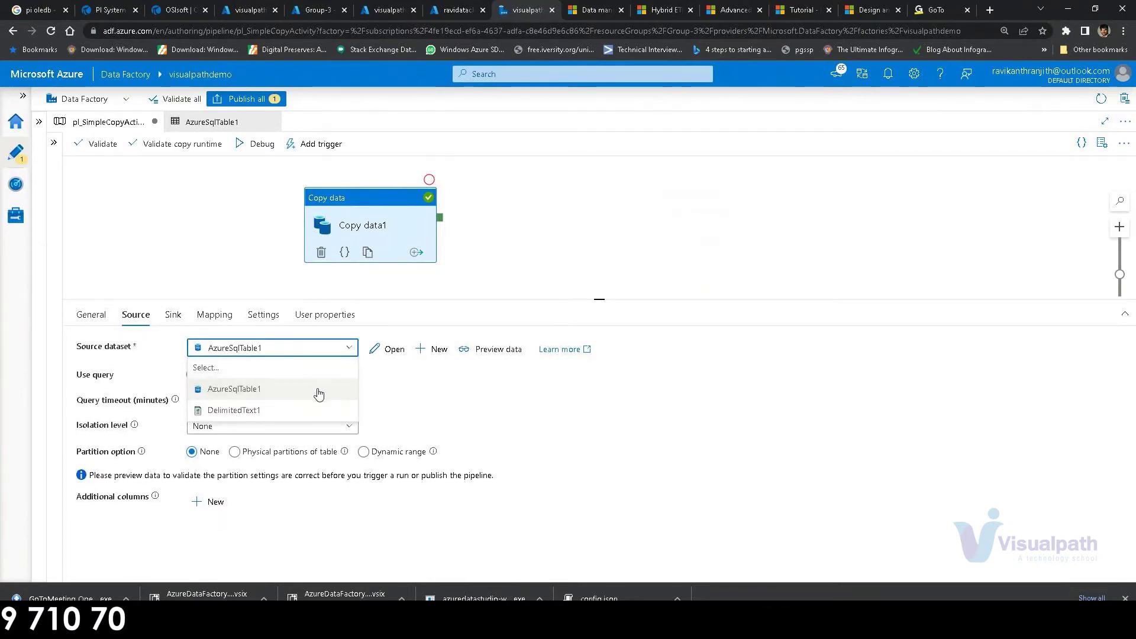
pyautogui.click(271, 395)
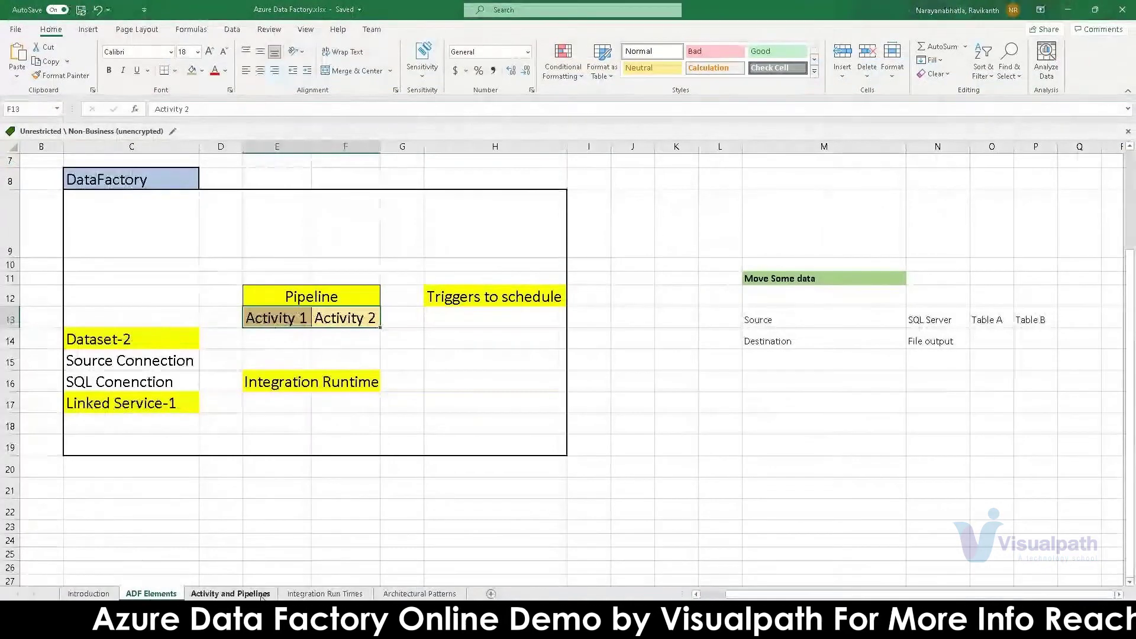
# Highlight the SQL Server column on the Excel workbook's Activity and Pipelines sheet, and return to Data Factory to preview the source data.
pyautogui.click(230, 594)
pyautogui.moveTo(289, 177); pyautogui.dragTo(301, 465)
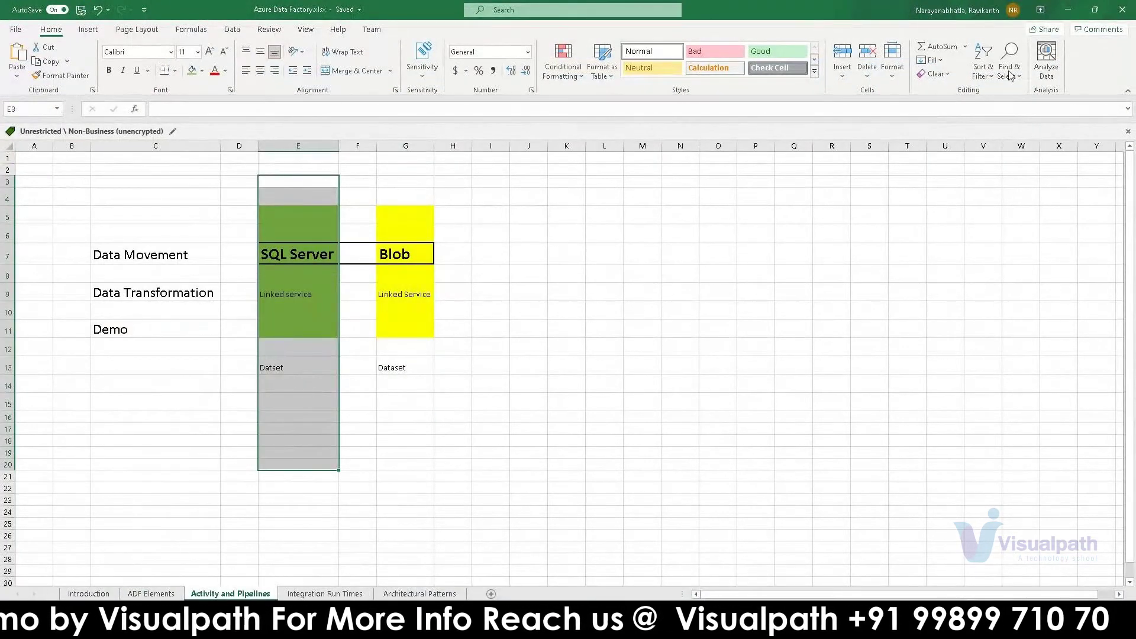
pyautogui.hotkey('alt', 'Tab')
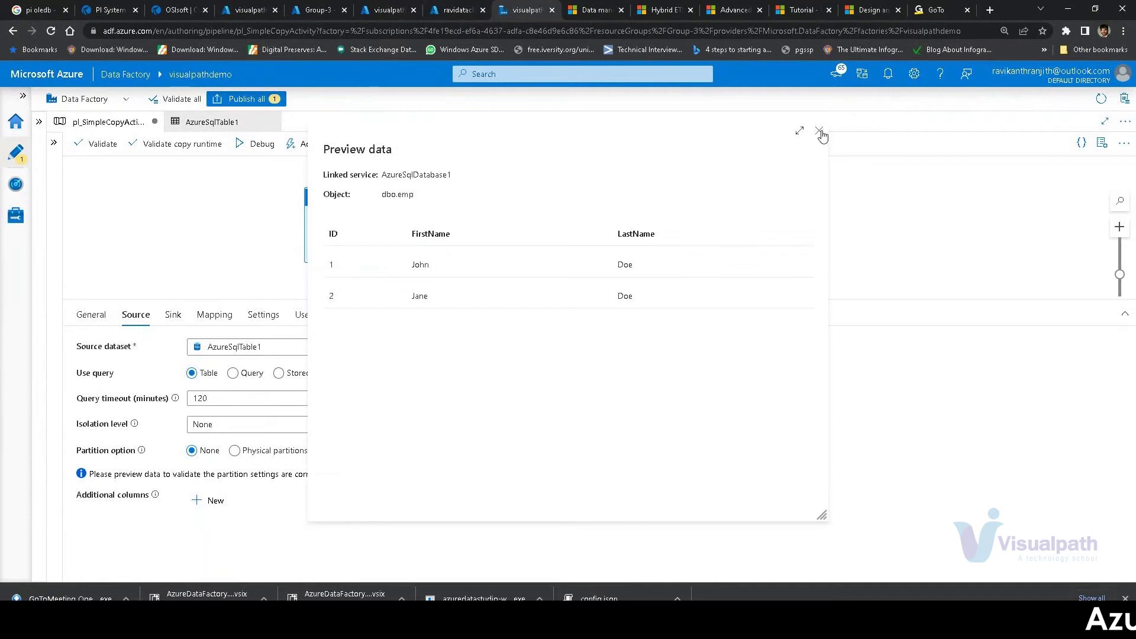
pyautogui.click(819, 130)
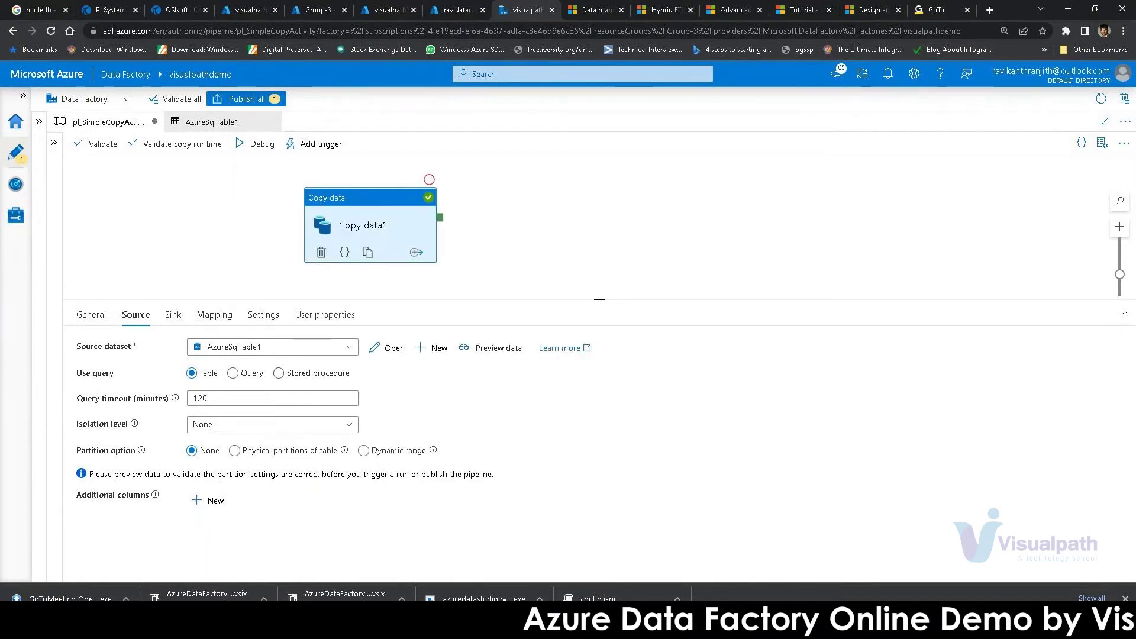
# Switch to the Excel workbook, highlight the Blob column on the Activity and Pipelines sheet, and change its Blob heading to Blob-Storage.
pyautogui.click(355, 621)
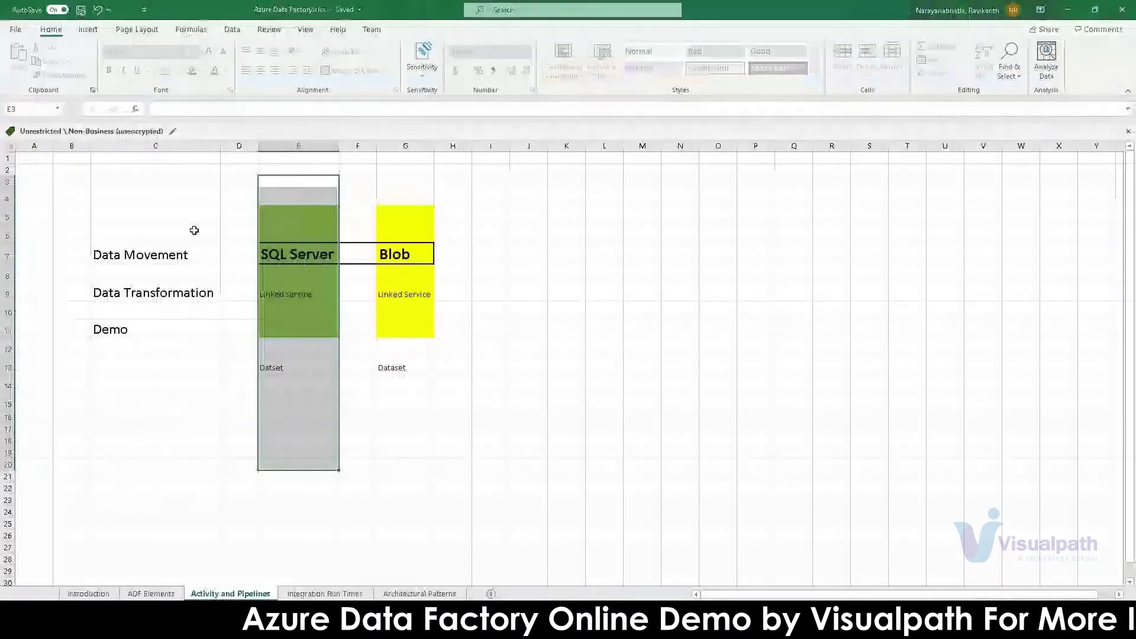
pyautogui.moveTo(394, 172); pyautogui.dragTo(398, 527)
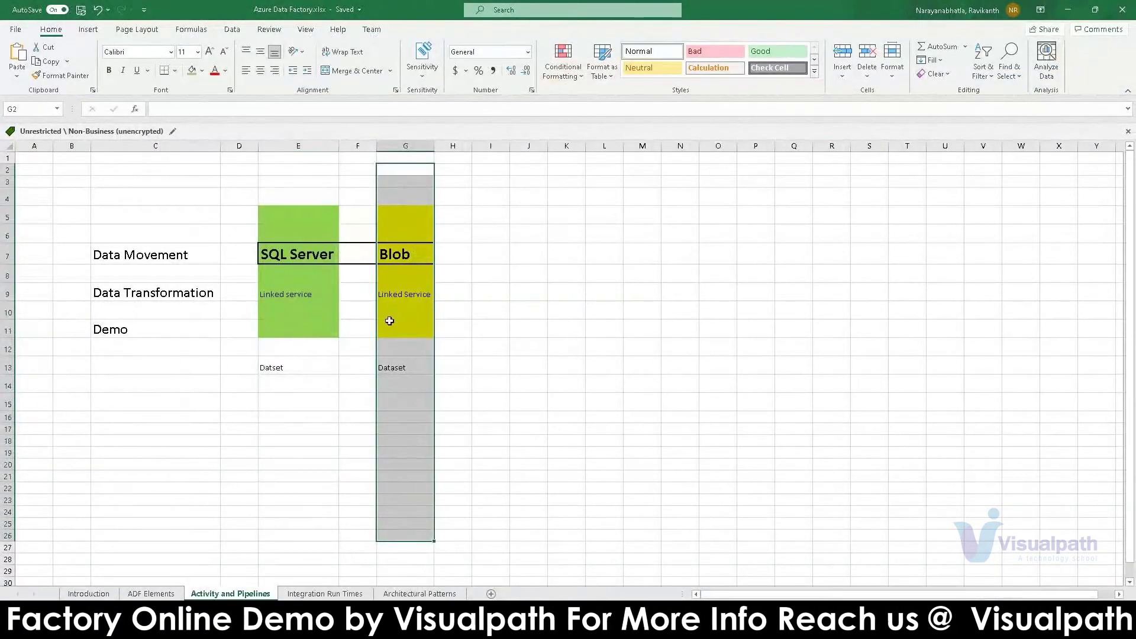
pyautogui.doubleClick(408, 254)
pyautogui.write('-St')
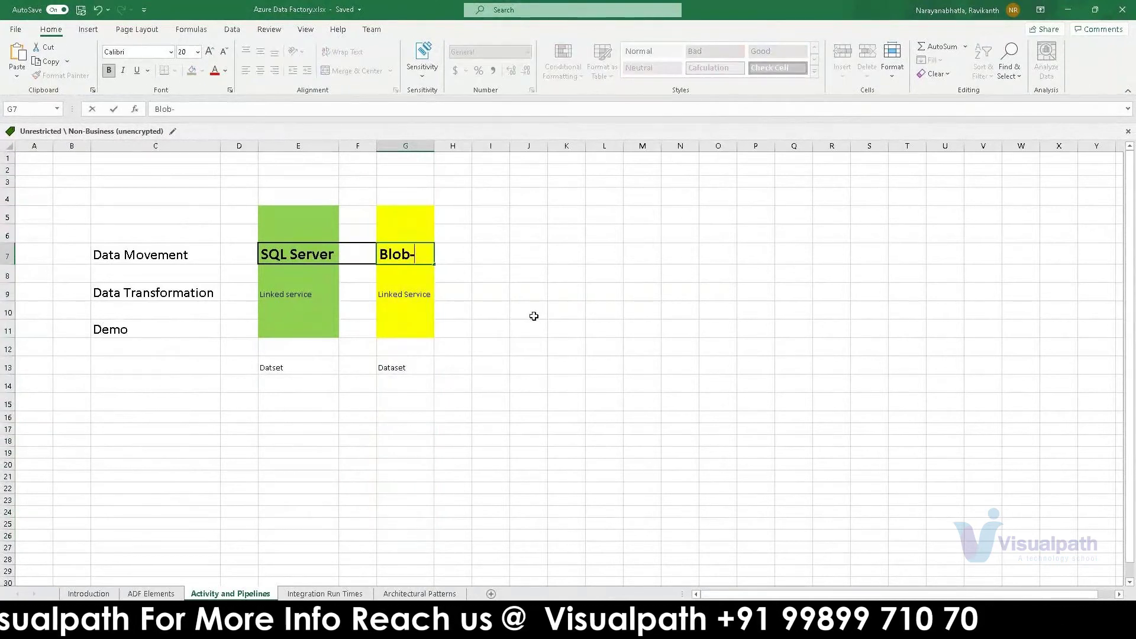
pyautogui.write('orage')
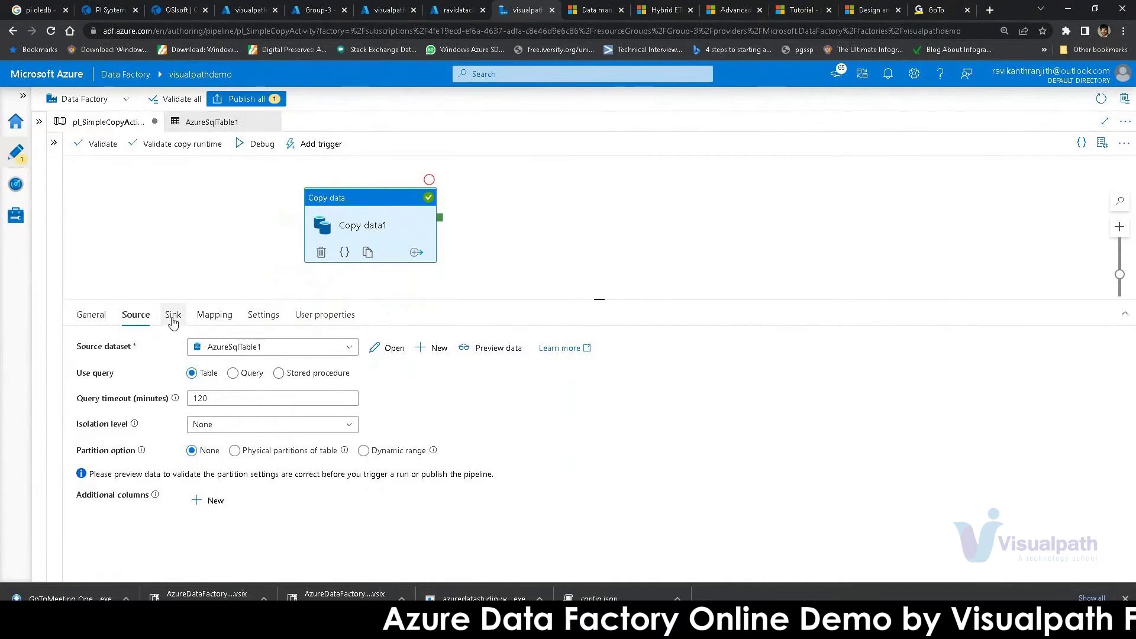
# Review the sink settings of the Copy data1 activity against its source settings.
pyautogui.click(173, 316)
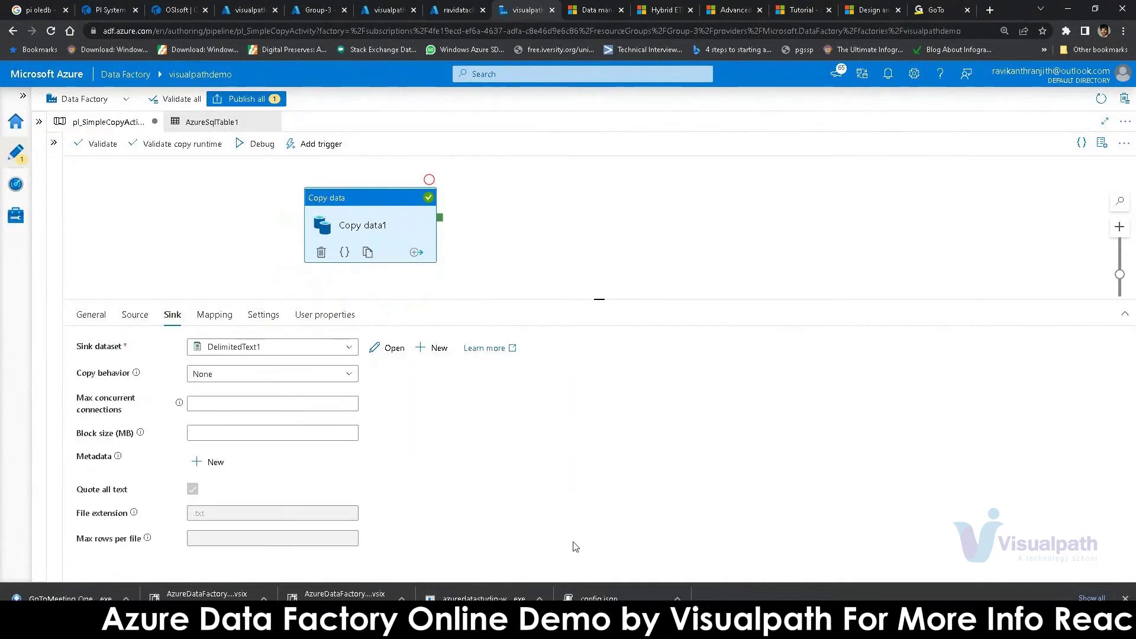
pyautogui.click(132, 316)
pyautogui.click(171, 316)
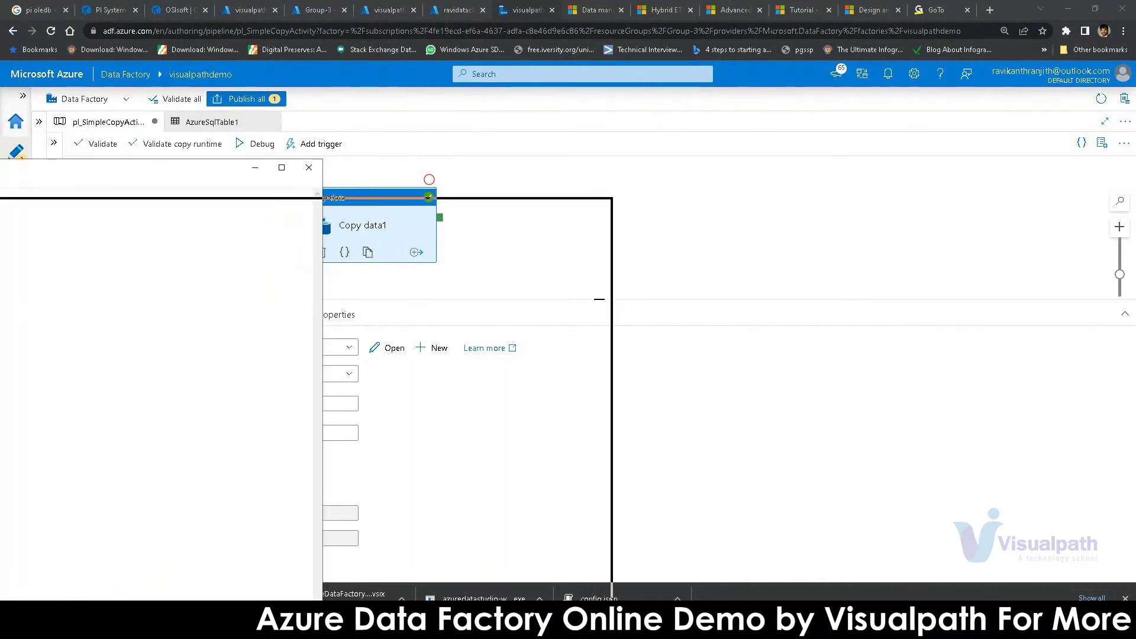
# Write the comma-separated sample header Col1,Col2 in an untitled Notepad note, highlight it, and minimize the note.
pyautogui.write('Col1')
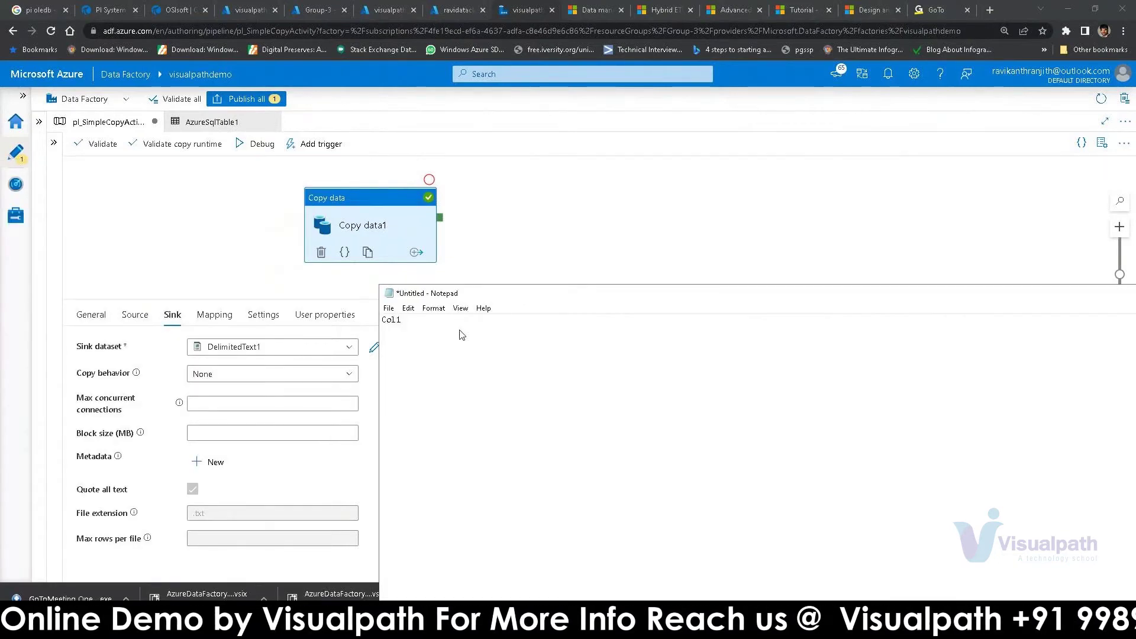
pyautogui.write(',Col2')
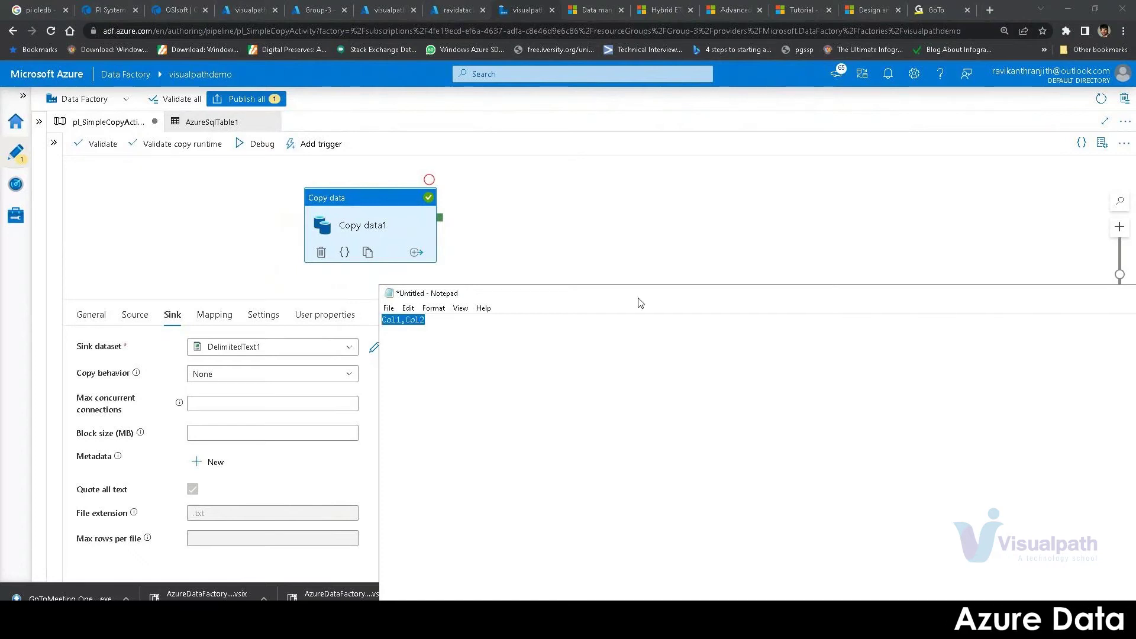
pyautogui.moveTo(691, 300); pyautogui.dragTo(282, 176)
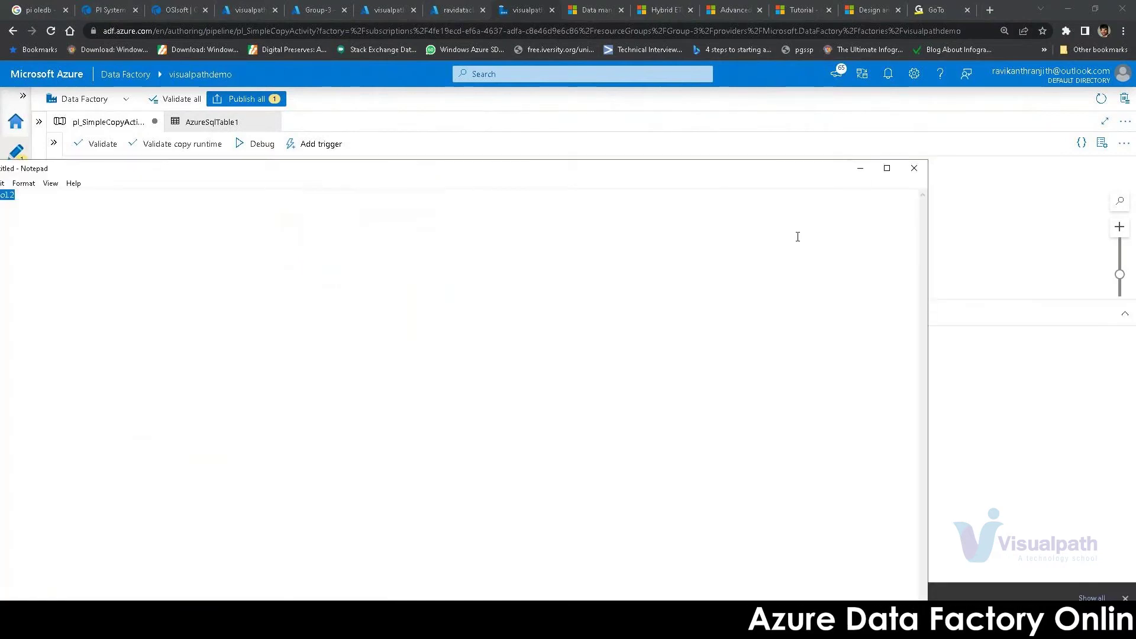
pyautogui.click(860, 171)
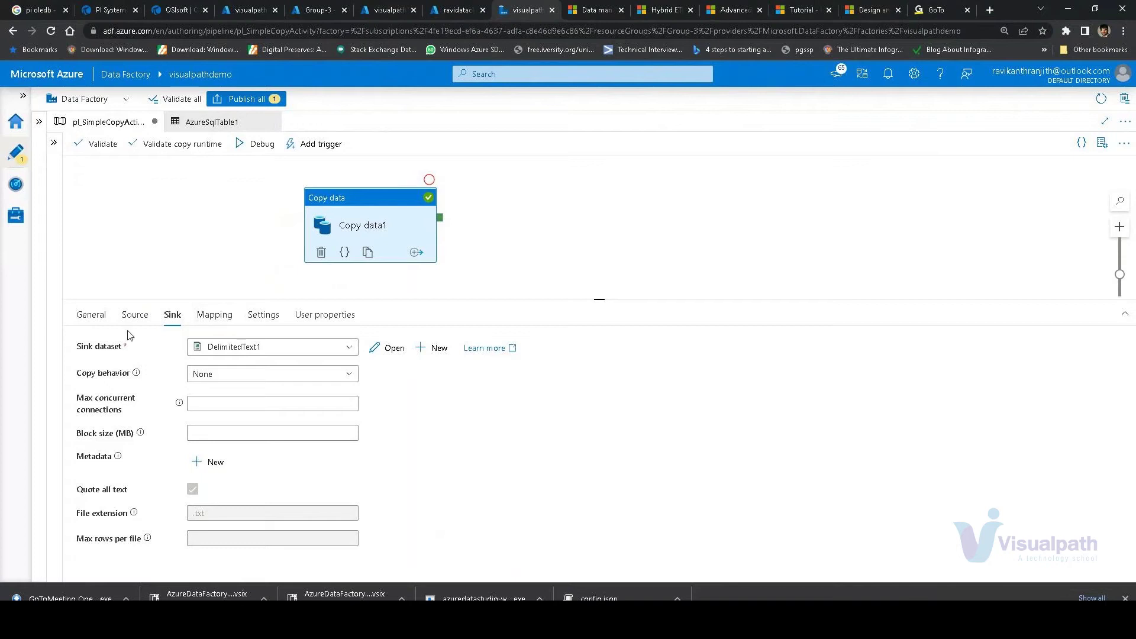
# Review the Copy data1 column mapping between source and sink, and run the pipeline in debug mode to show its output.
pyautogui.click(215, 315)
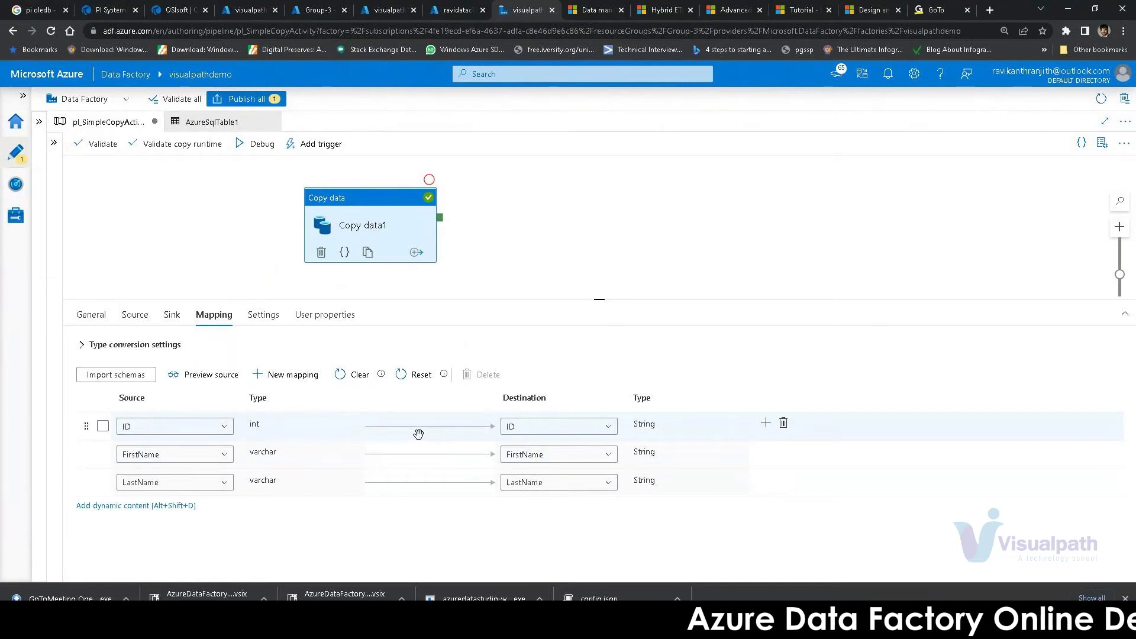
pyautogui.click(135, 320)
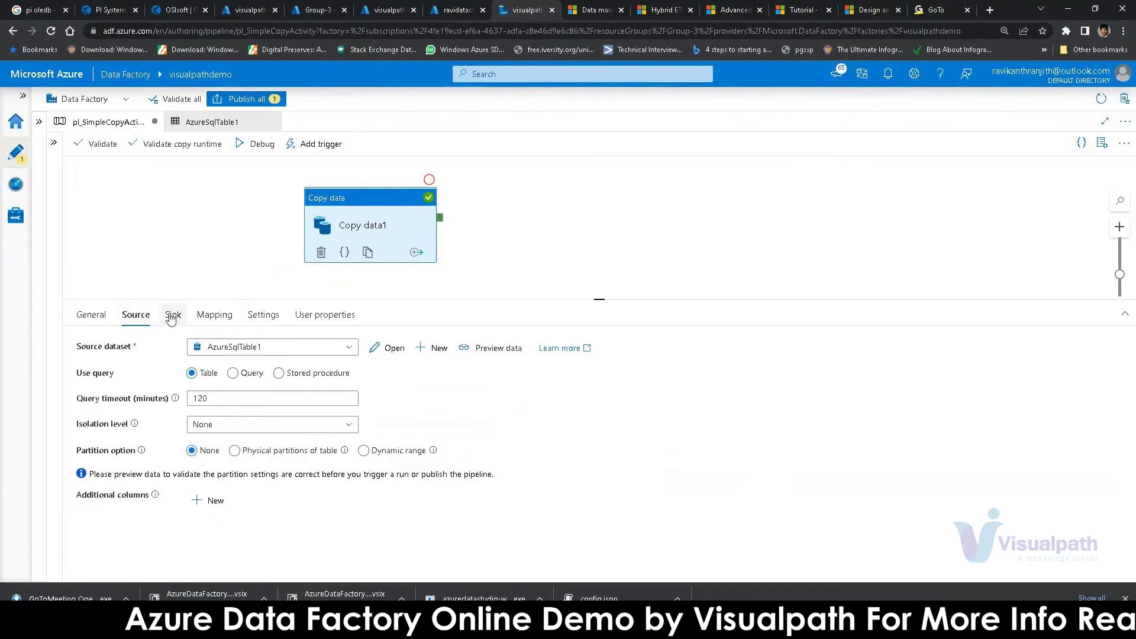
pyautogui.click(172, 317)
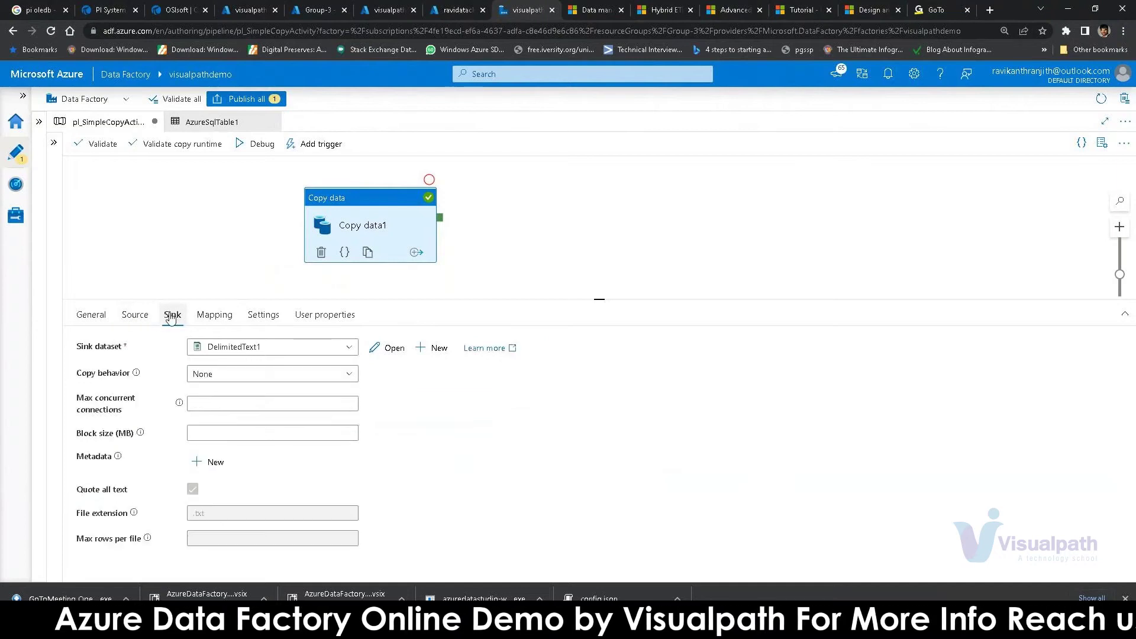
pyautogui.click(216, 316)
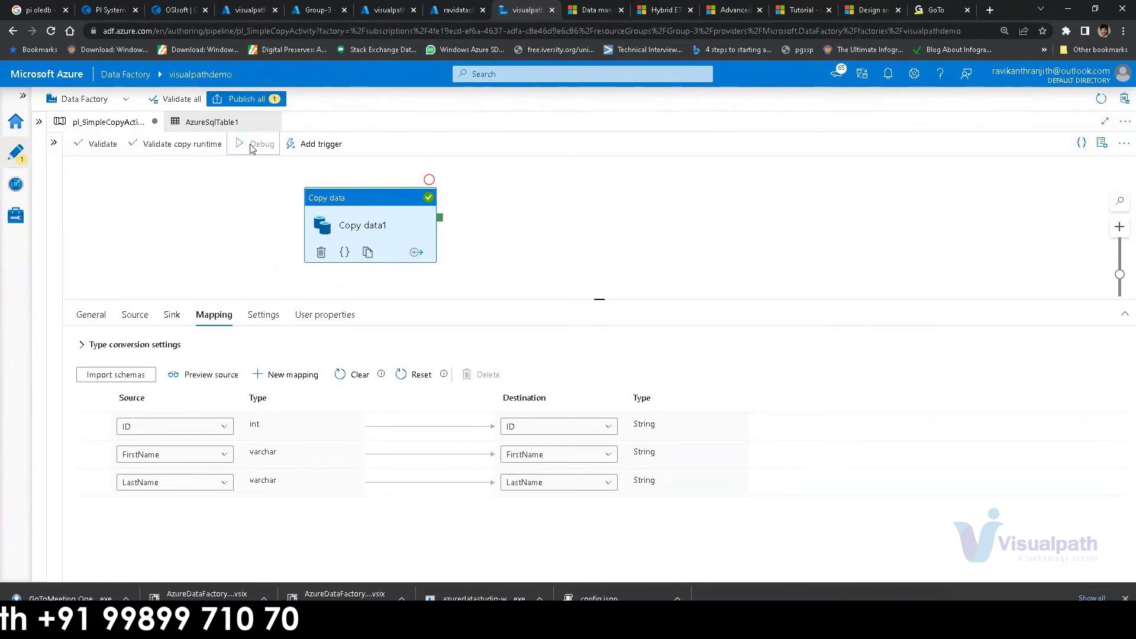
pyautogui.click(191, 197)
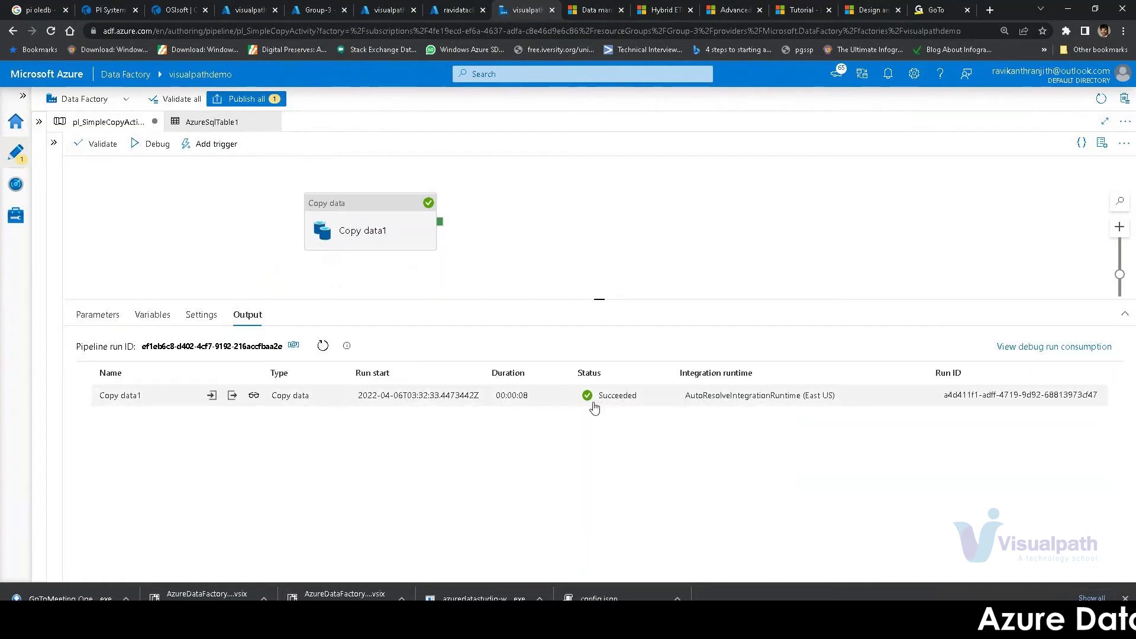
# Open the sampleemp blob in visualpathdirectory, inside the visualpath container of the visualpathdemo storage account.
pyautogui.click(315, 12)
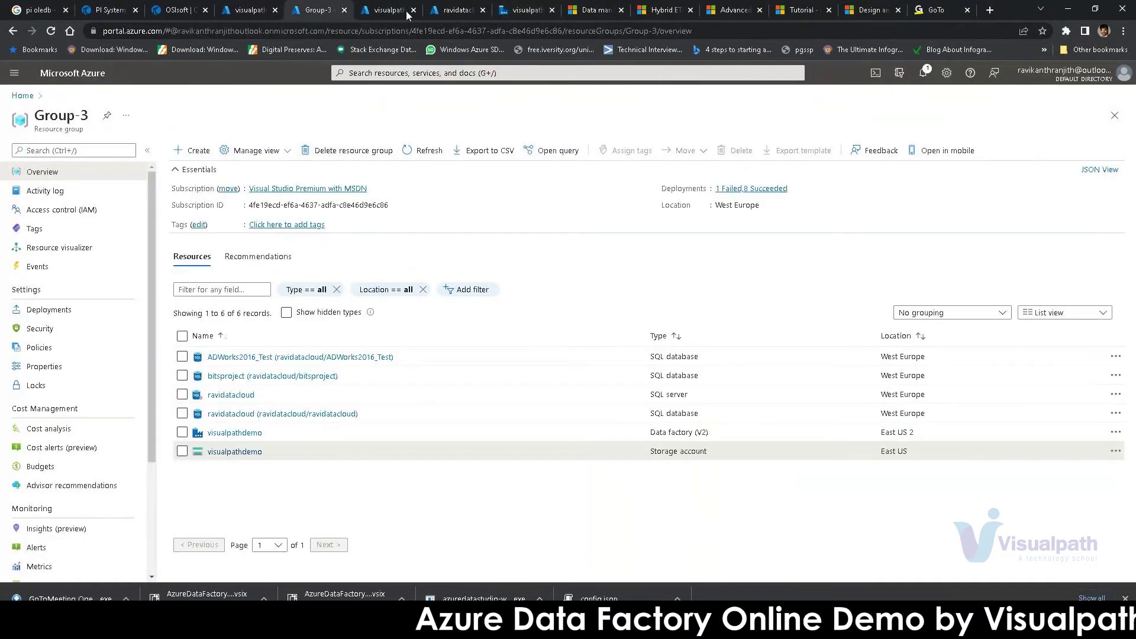
pyautogui.click(388, 10)
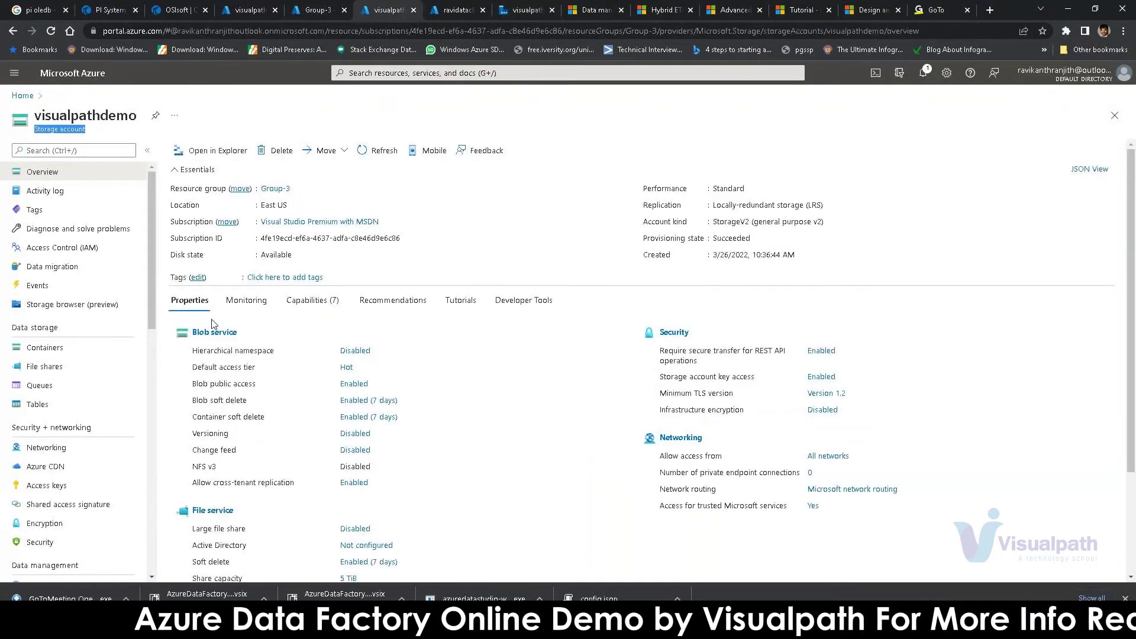
pyautogui.click(62, 354)
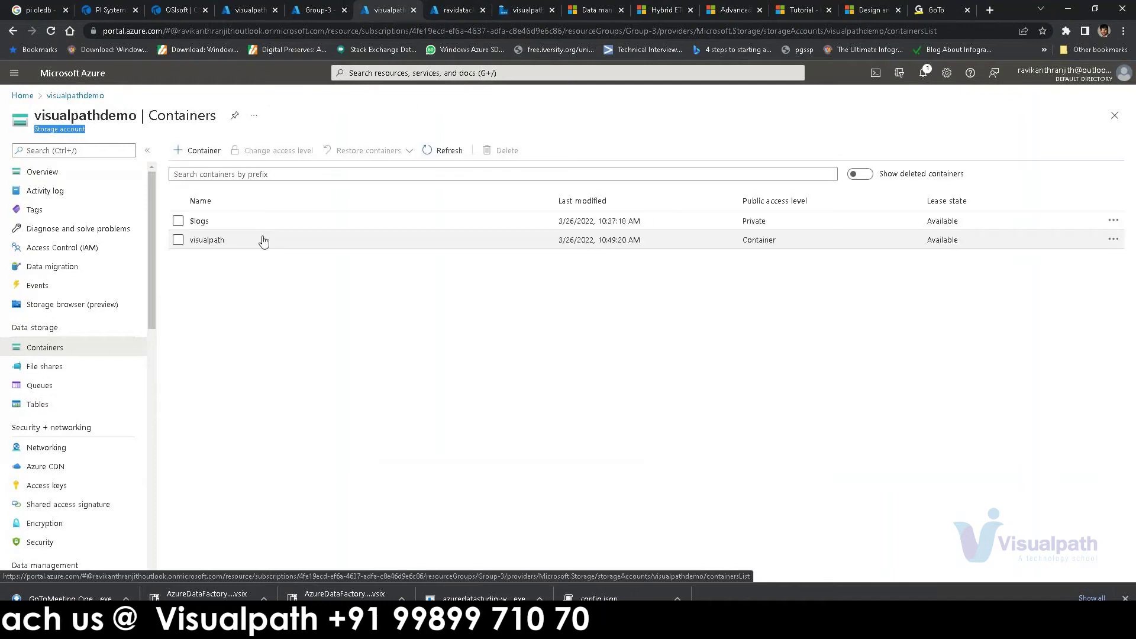
pyautogui.click(207, 241)
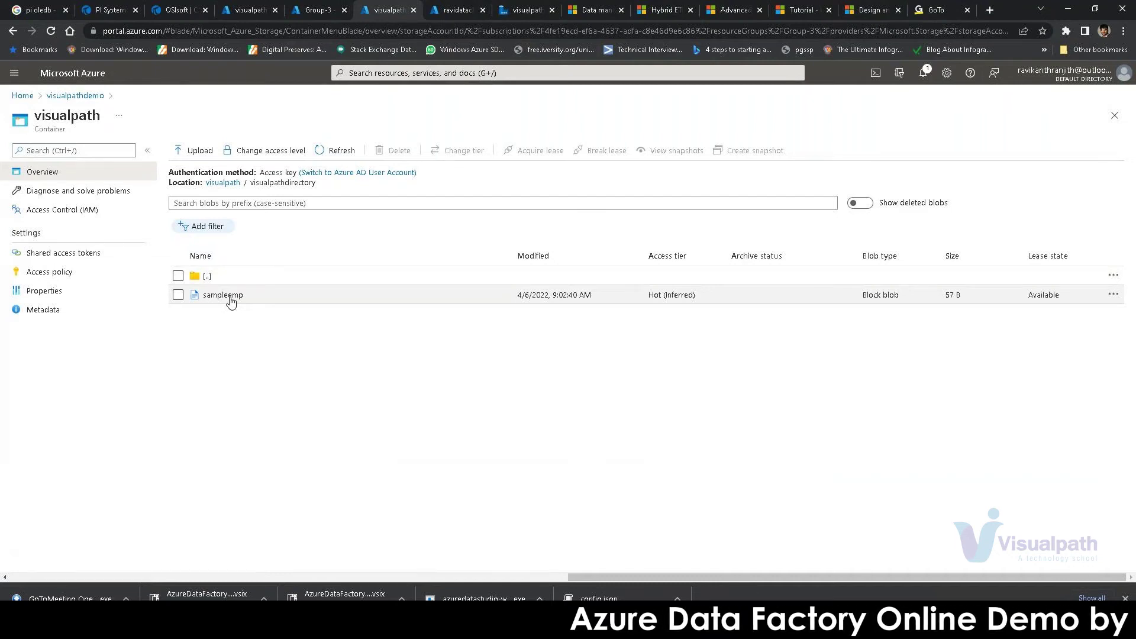
pyautogui.click(231, 297)
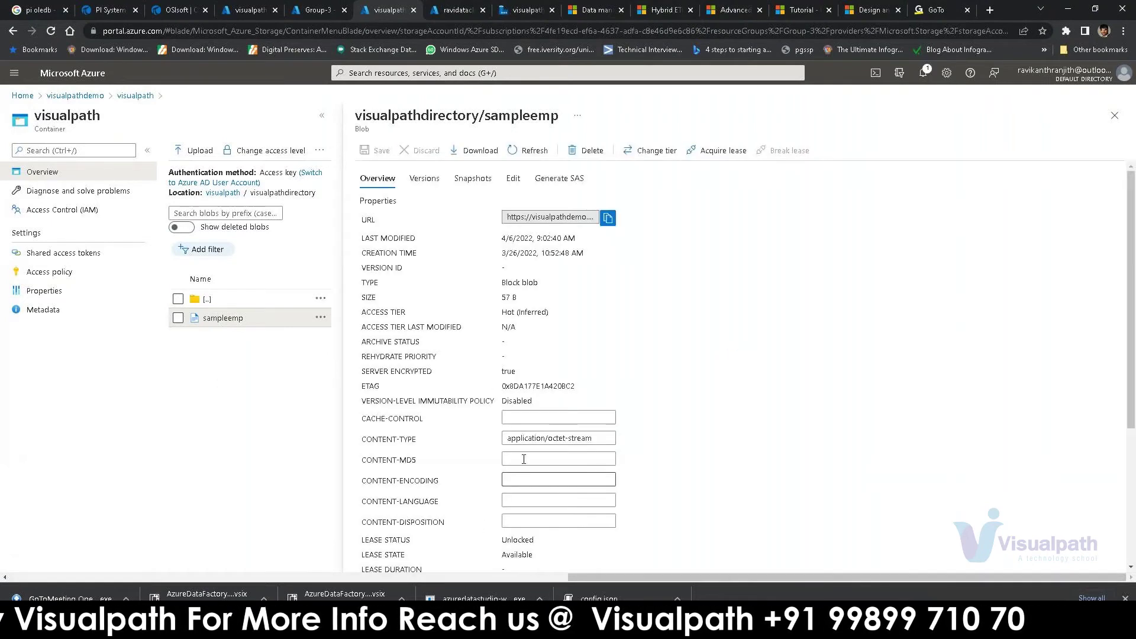
# Look at the dbo.emp table in the SQL database's query editor and return to the sampleemp blob.
pyautogui.click(252, 14)
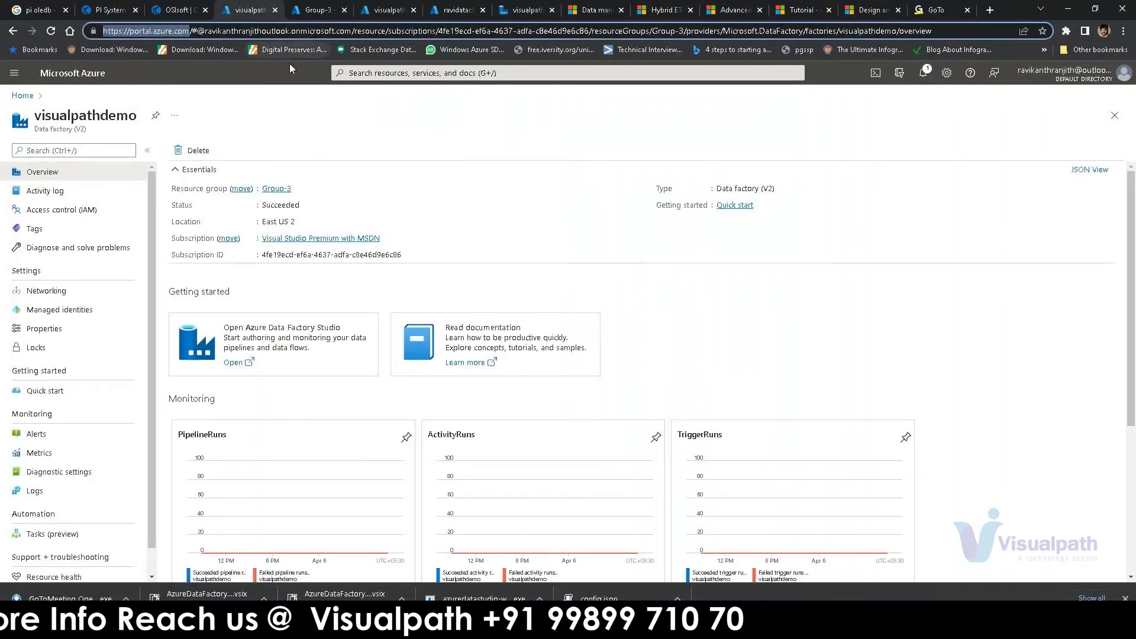
pyautogui.click(384, 15)
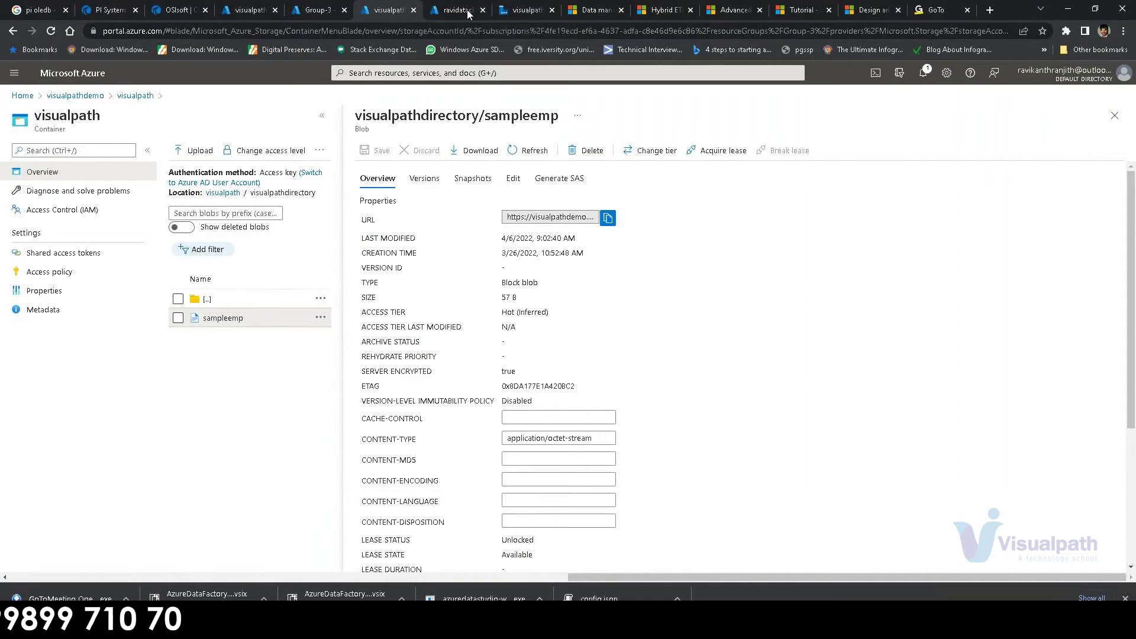
pyautogui.click(437, 12)
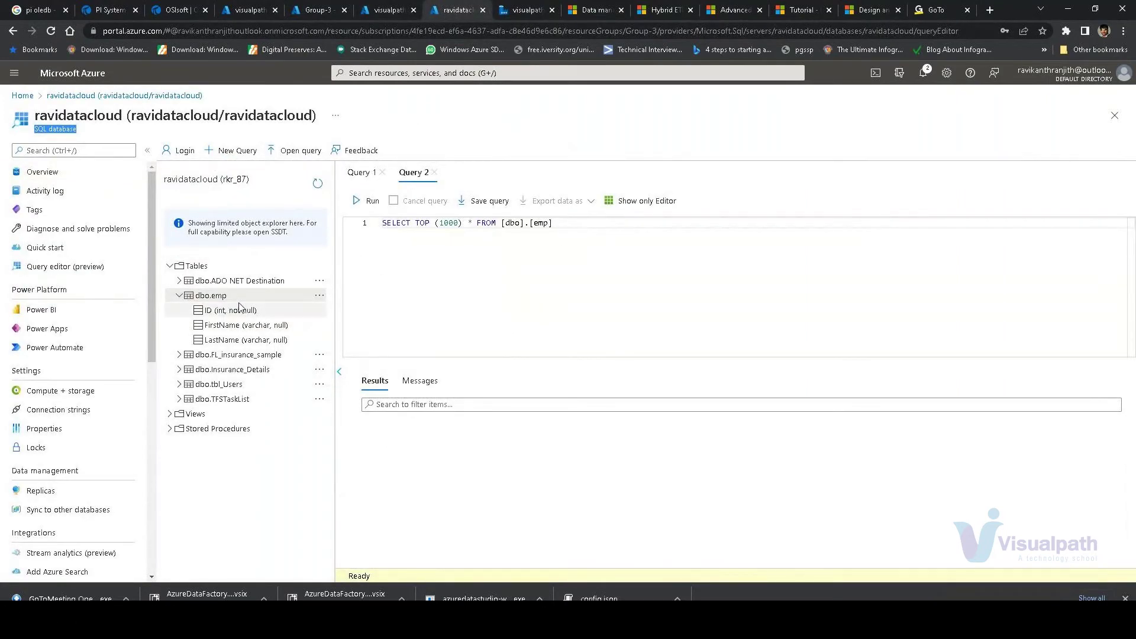
pyautogui.click(375, 12)
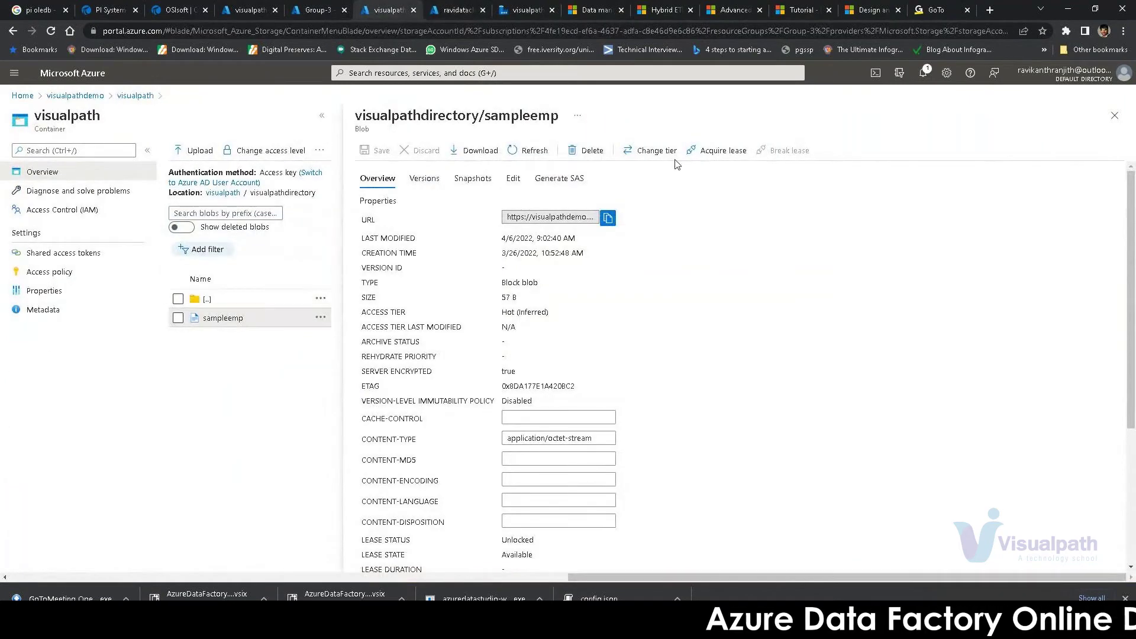
# Download the sampleemp blob and open the downloaded file in Notepad++.
pyautogui.click(476, 150)
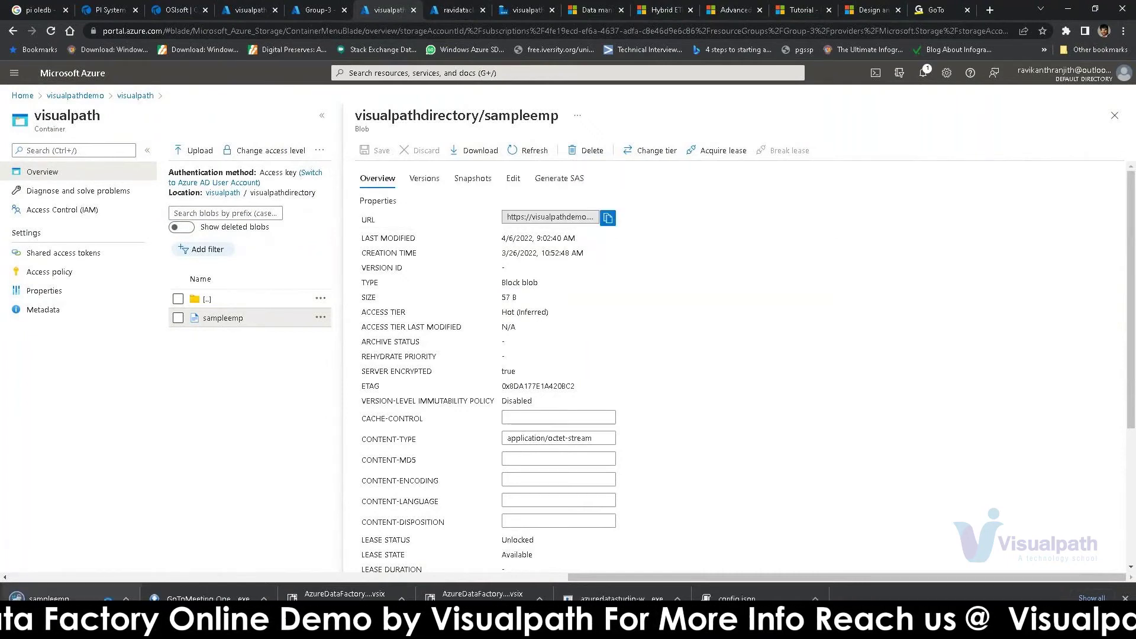
pyautogui.click(125, 598)
pyautogui.click(148, 579)
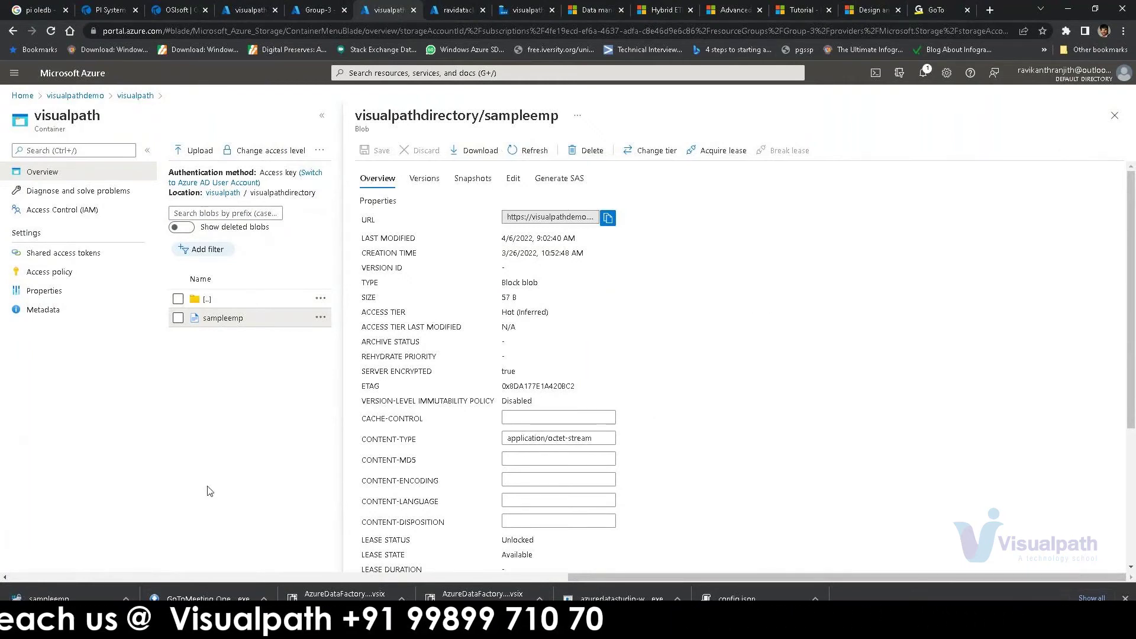
pyautogui.click(126, 598)
pyautogui.click(152, 562)
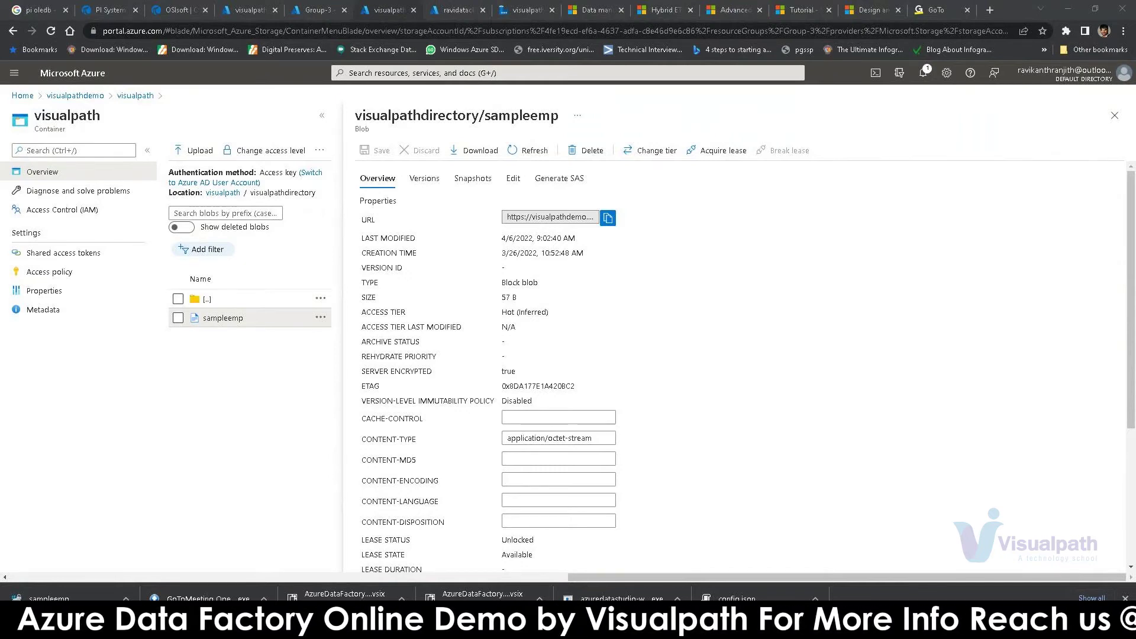
pyautogui.moveTo(1, 190); pyautogui.dragTo(547, 204)
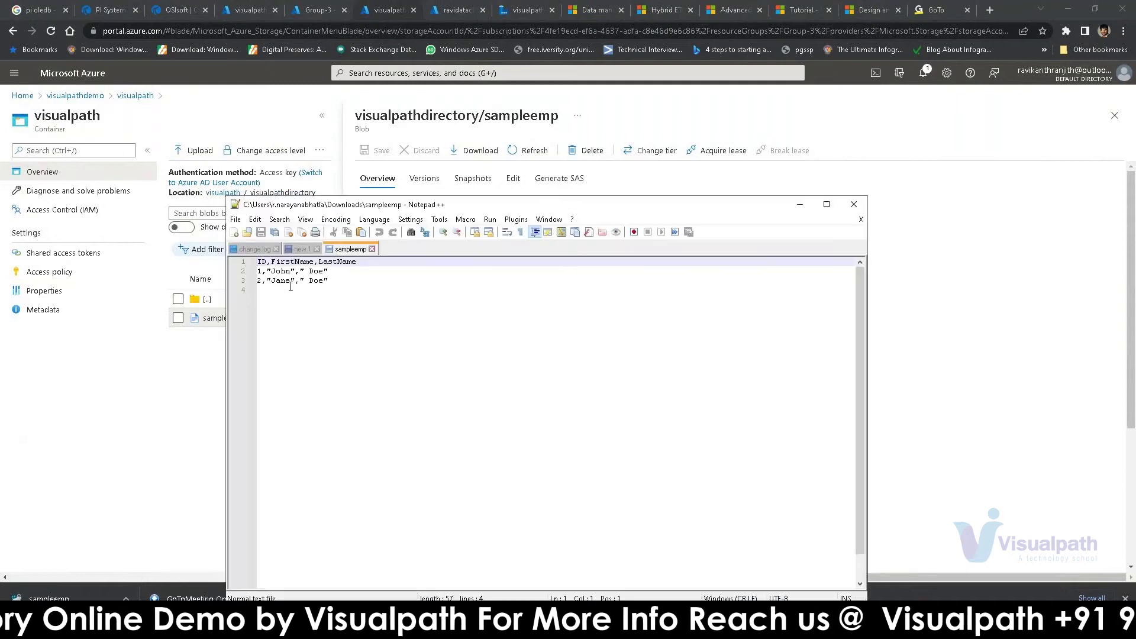
# Highlight the header and data rows of the sampleemp file in Notepad++ for inspection, and minimize the editor.
pyautogui.moveTo(330, 281); pyautogui.dragTo(242, 249)
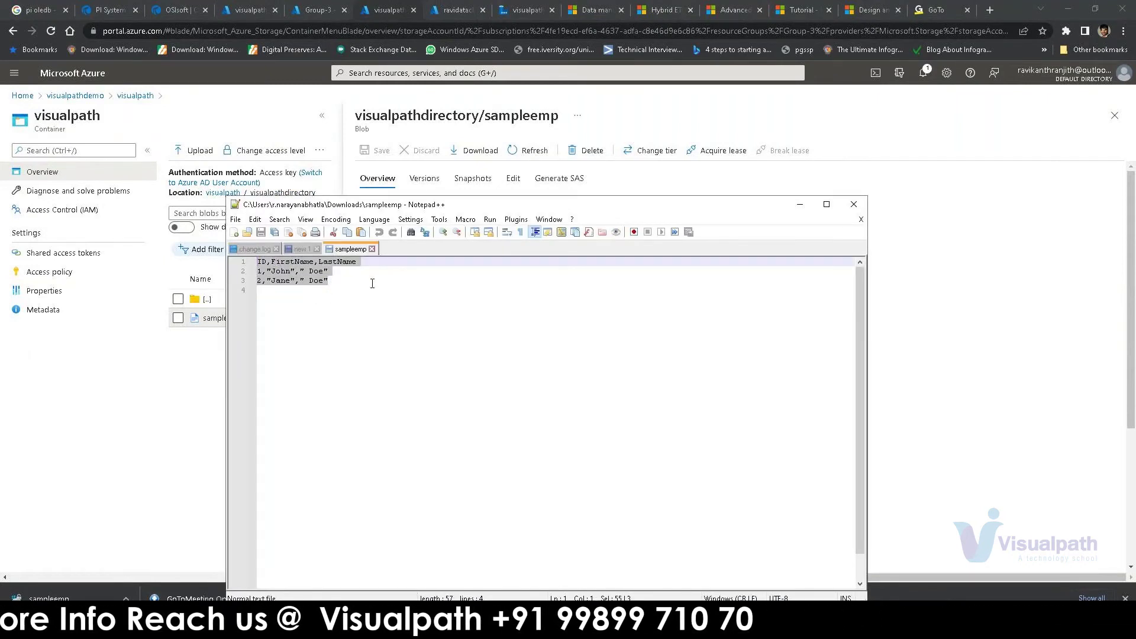
pyautogui.click(799, 207)
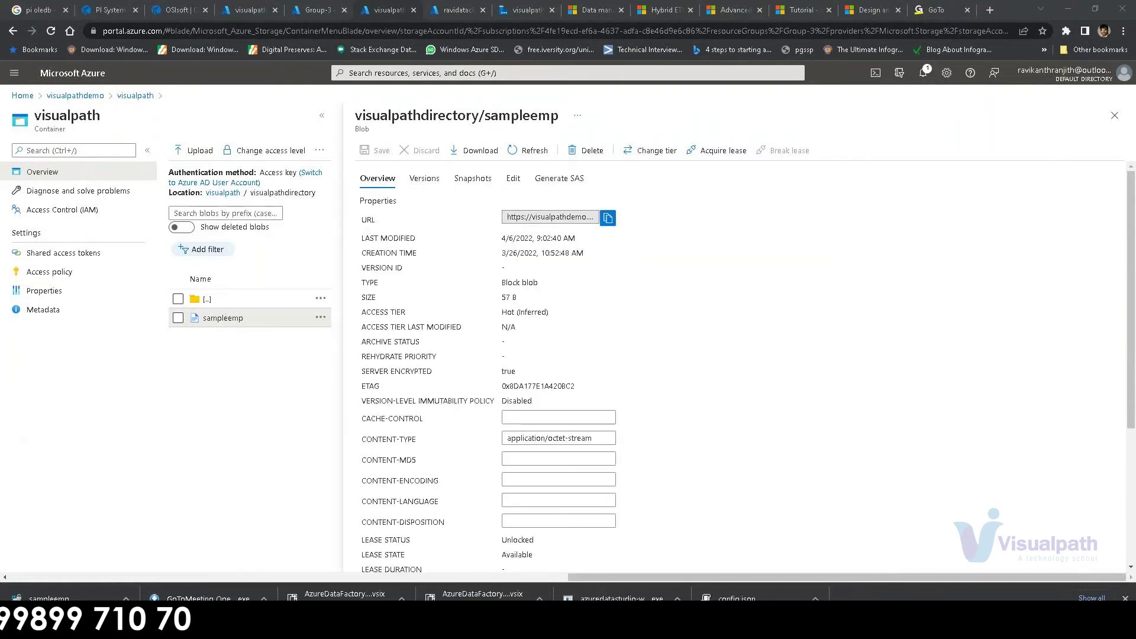
pyautogui.hotkey('alt', 'Tab')
pyautogui.click(319, 284)
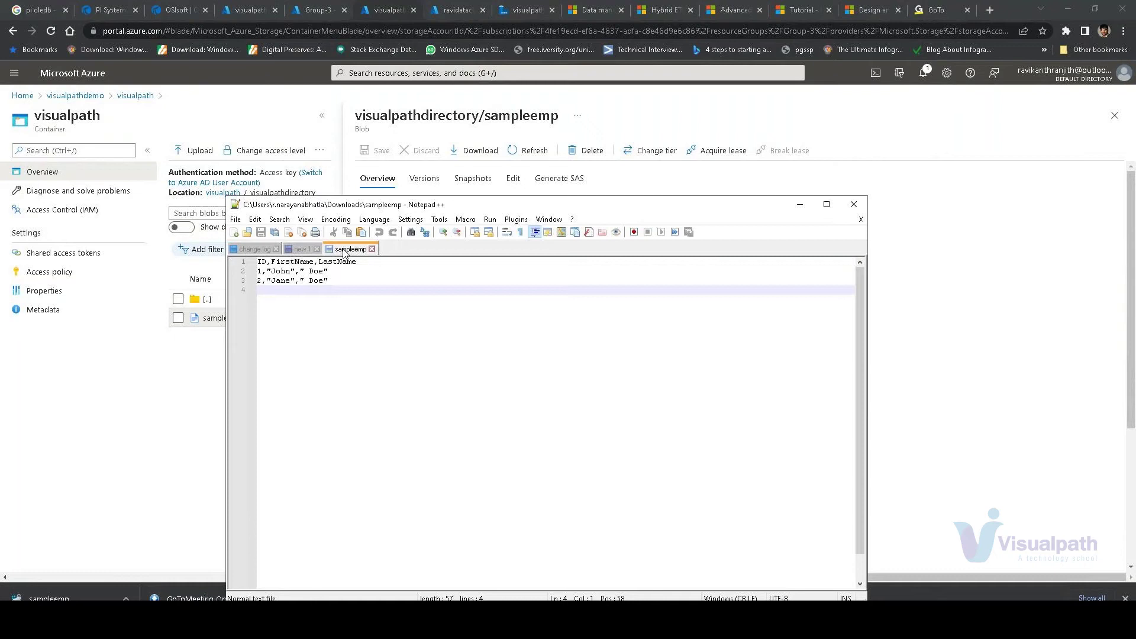
pyautogui.moveTo(472, 224); pyautogui.dragTo(540, 386)
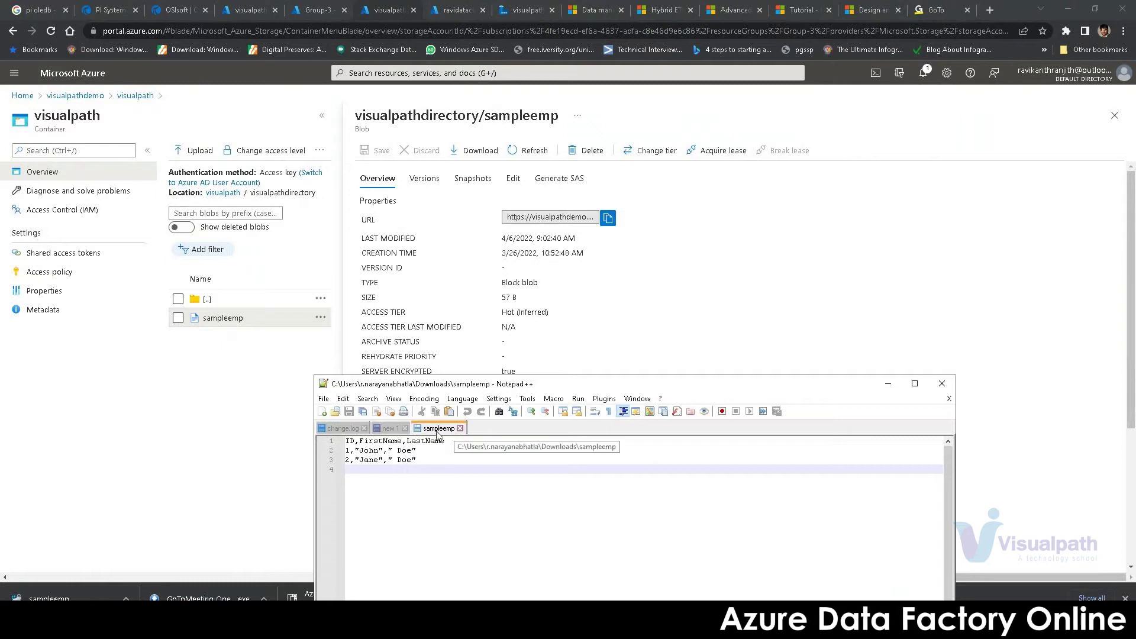
pyautogui.moveTo(409, 469); pyautogui.dragTo(345, 440)
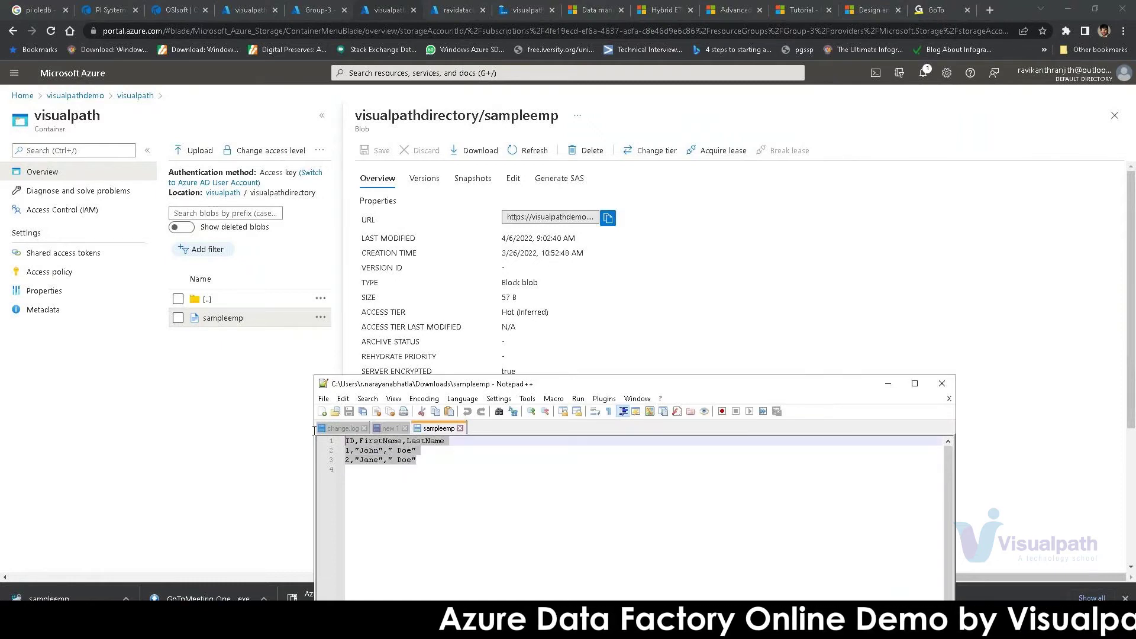
pyautogui.click(891, 388)
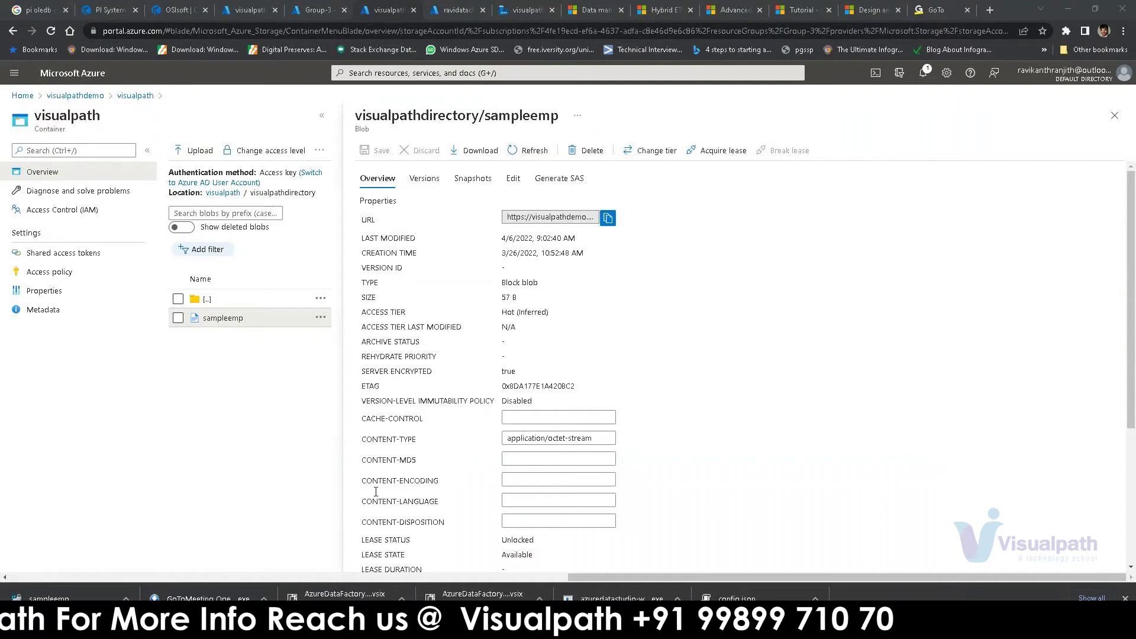
# Switch to the Excel workbook and look through its Introduction, ADF Elements, and Activity and Pipelines sheets.
pyautogui.click(191, 626)
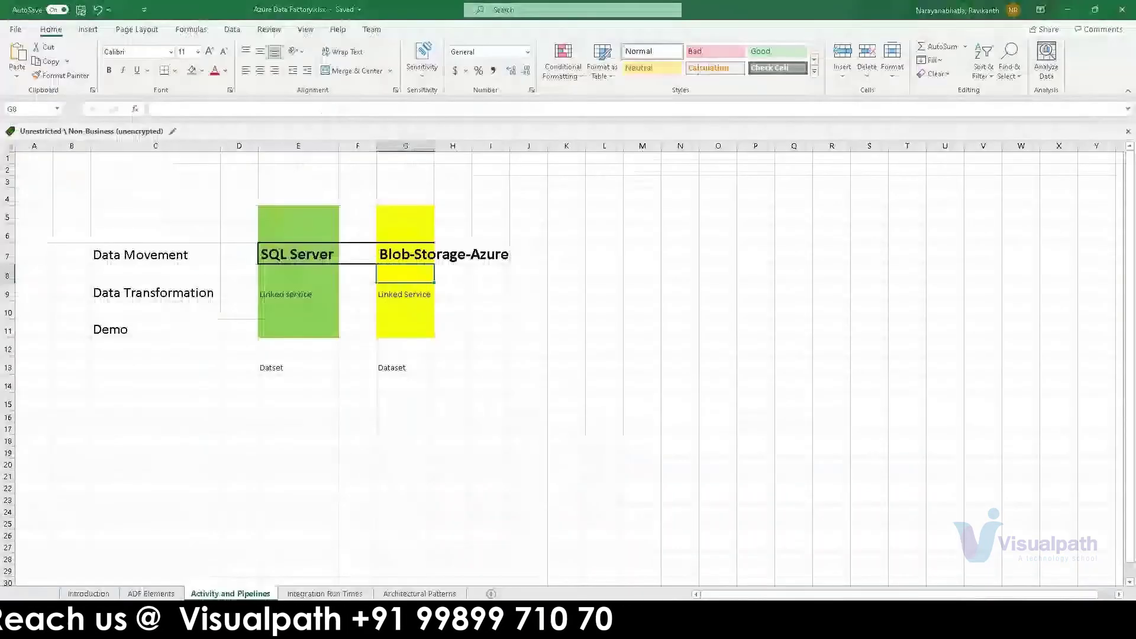
pyautogui.click(90, 594)
pyautogui.click(152, 594)
pyautogui.click(230, 593)
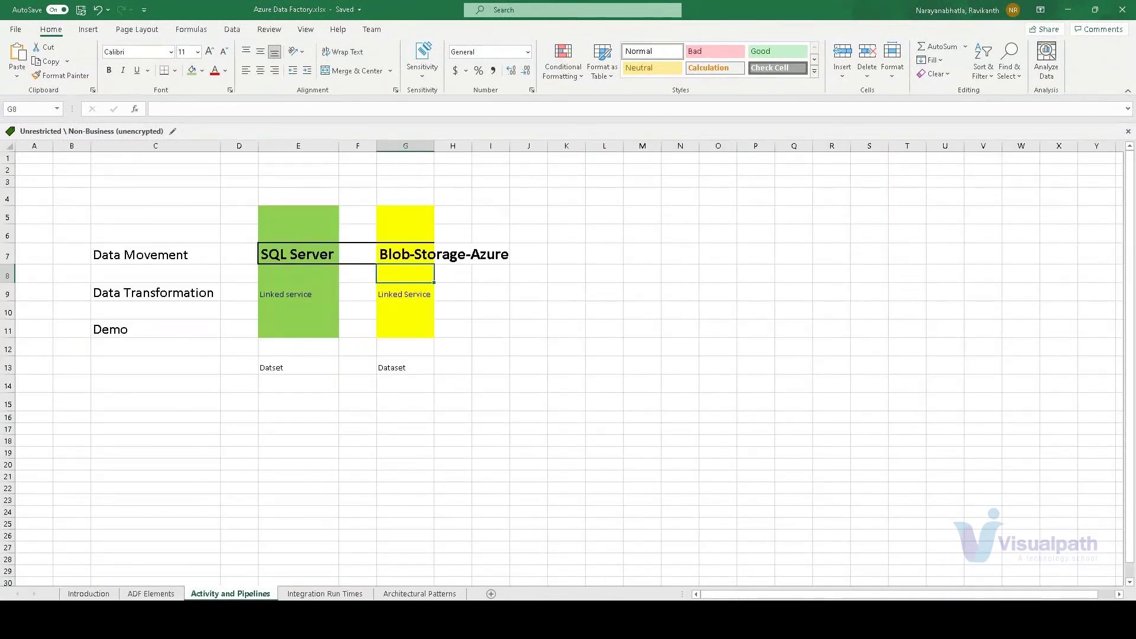
# Switch back to the Data Factory pipeline in Chrome and expand the navigation pane.
pyautogui.click(165, 626)
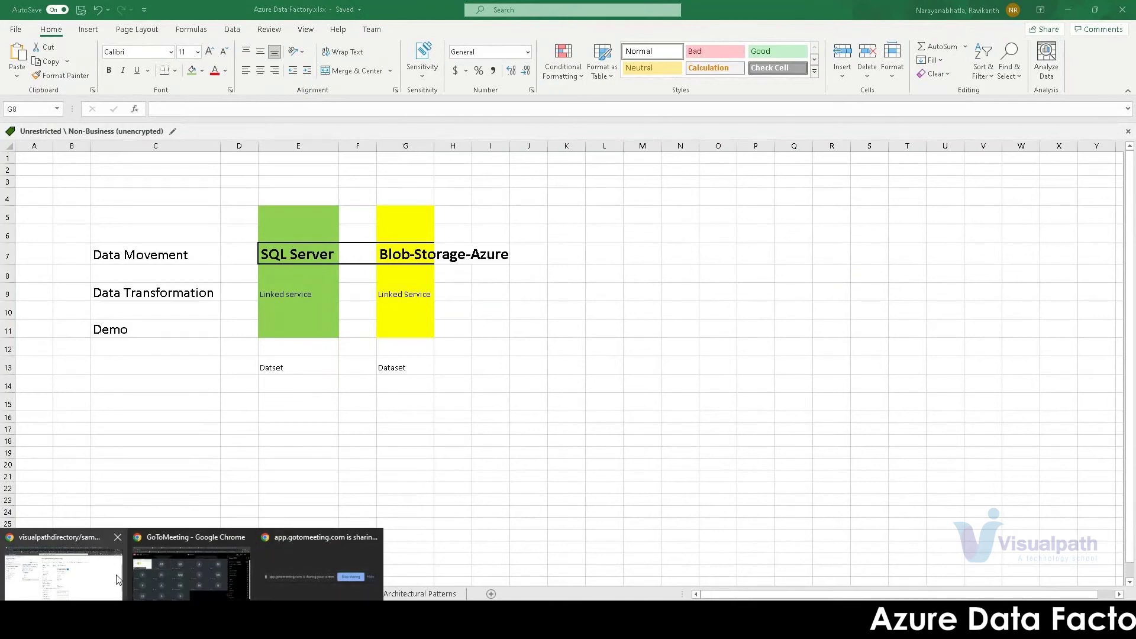
pyautogui.click(81, 580)
pyautogui.click(512, 11)
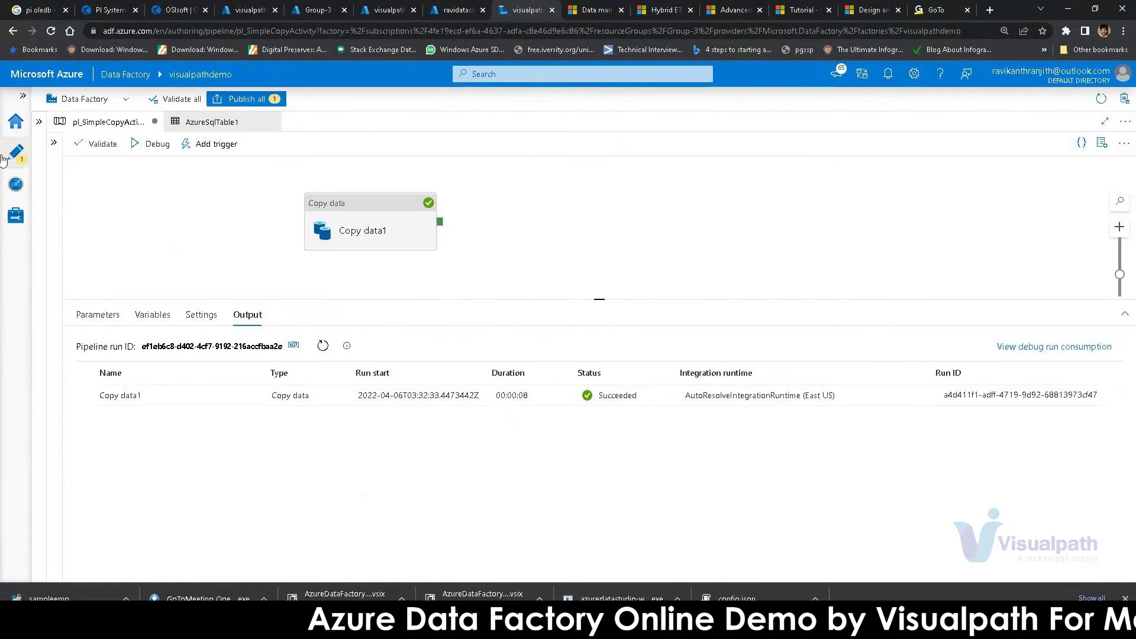
pyautogui.click(23, 98)
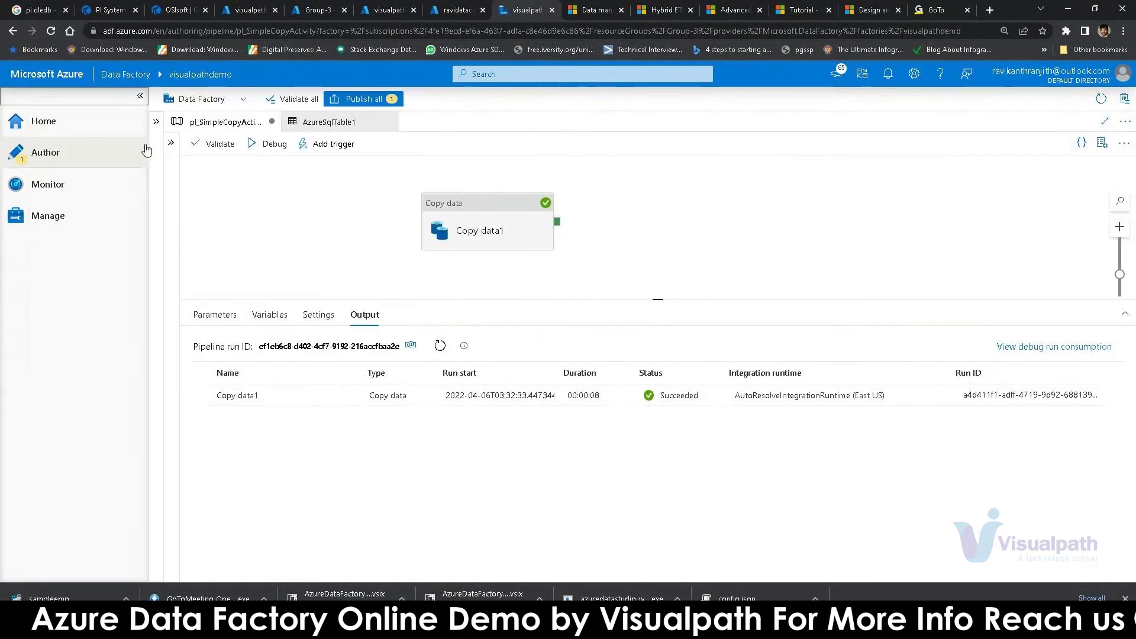
# Expand the Factory Resources pane and examine the integration runtime used by the Copy data1 run in the pipeline output.
pyautogui.click(156, 124)
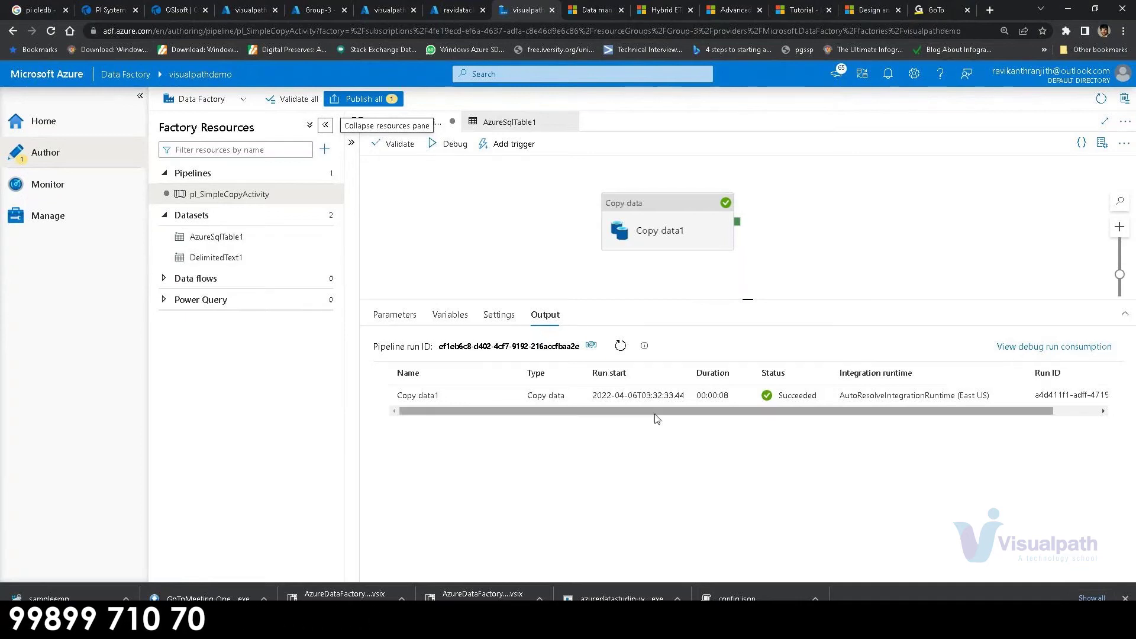
pyautogui.moveTo(654, 413); pyautogui.dragTo(815, 424)
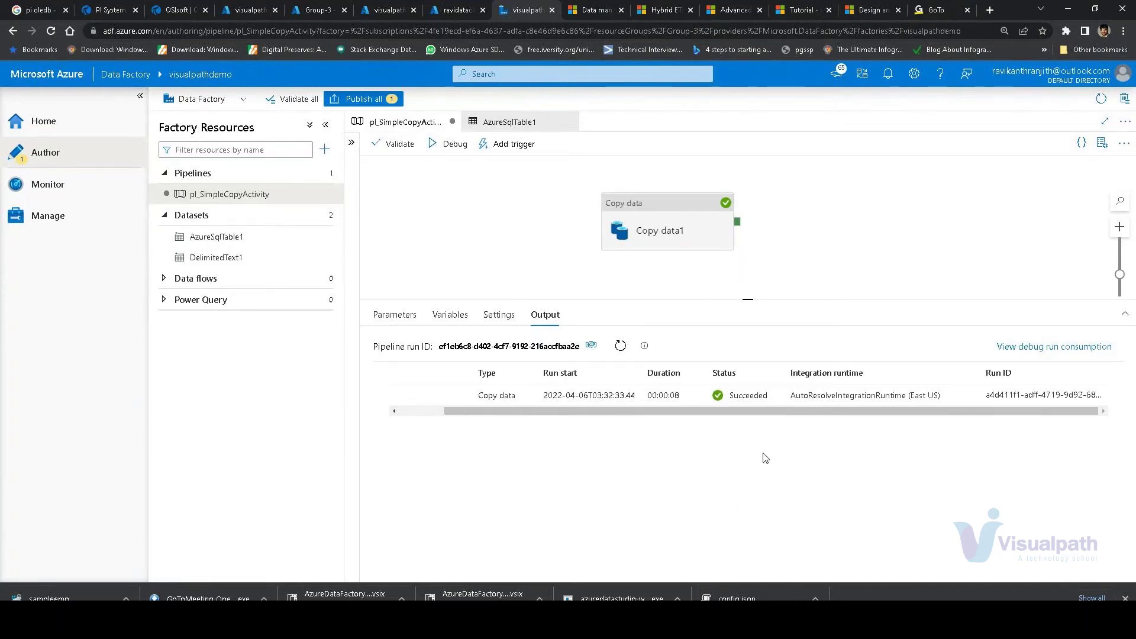
pyautogui.moveTo(843, 403)
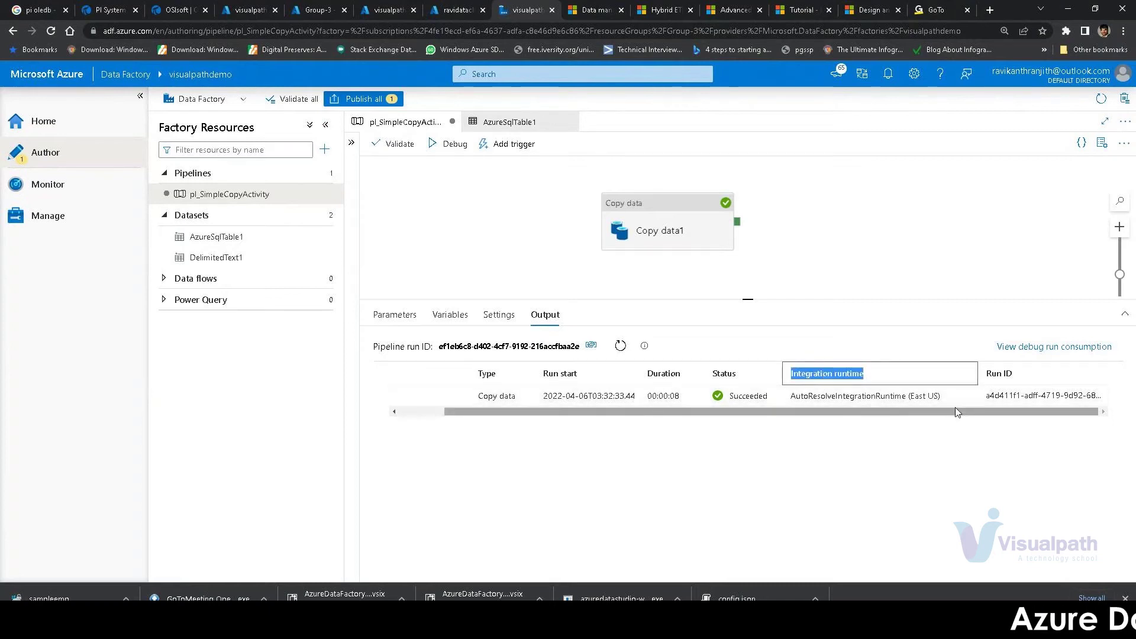
pyautogui.moveTo(934, 398); pyautogui.dragTo(802, 407)
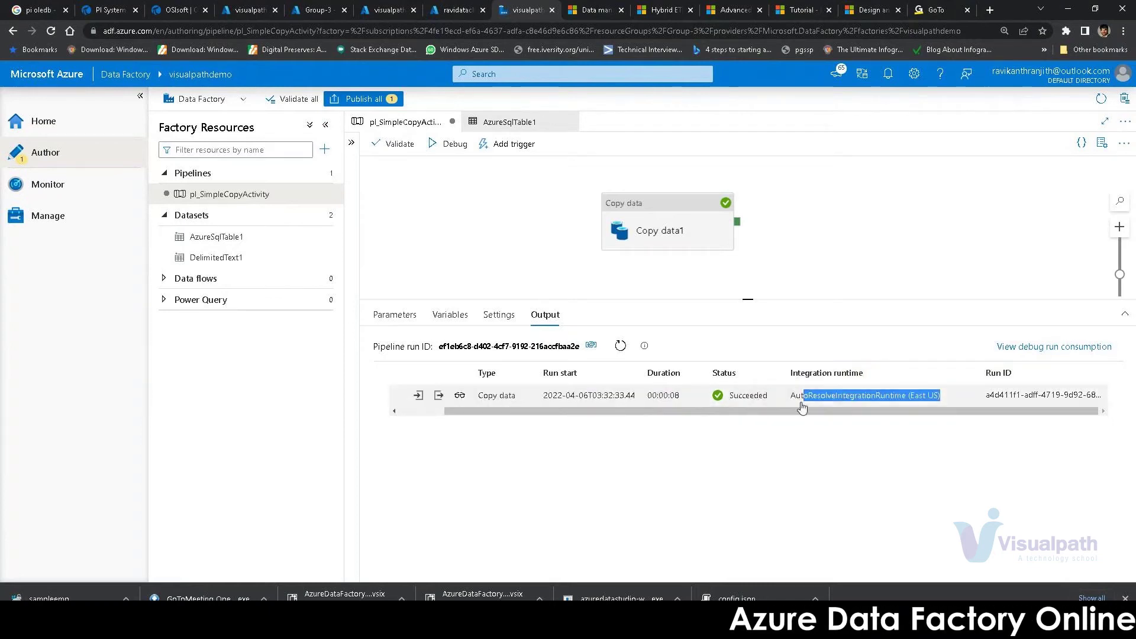
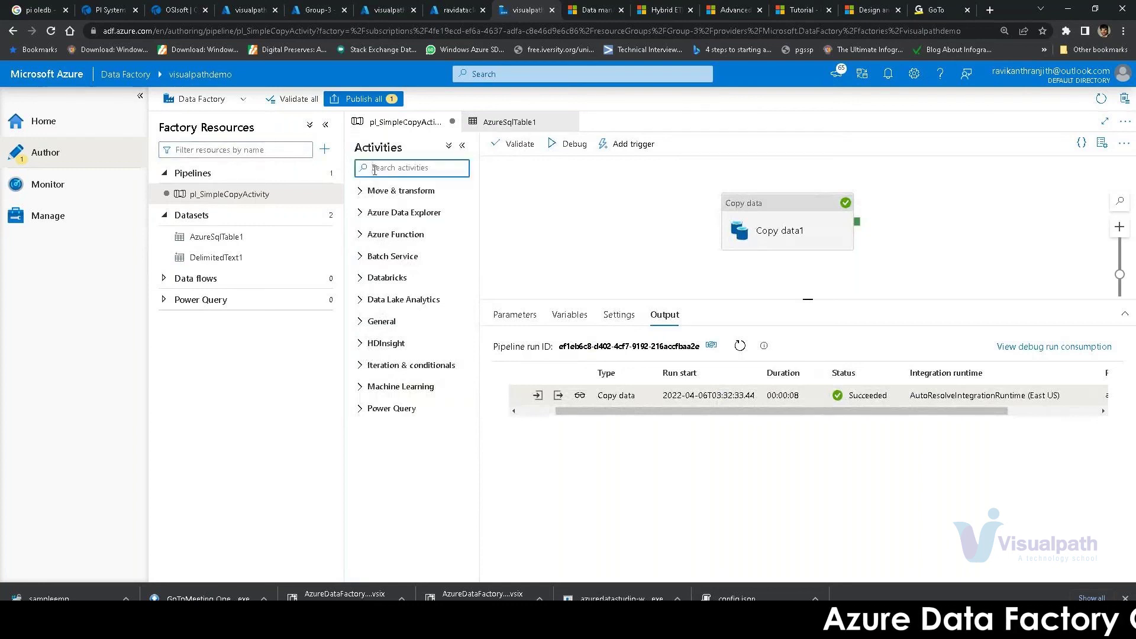
# Search the activities for "loo", shorten the filter to "l", and add a ForEach activity to the pipeline canvas beside Copy data1.
pyautogui.write('loo')
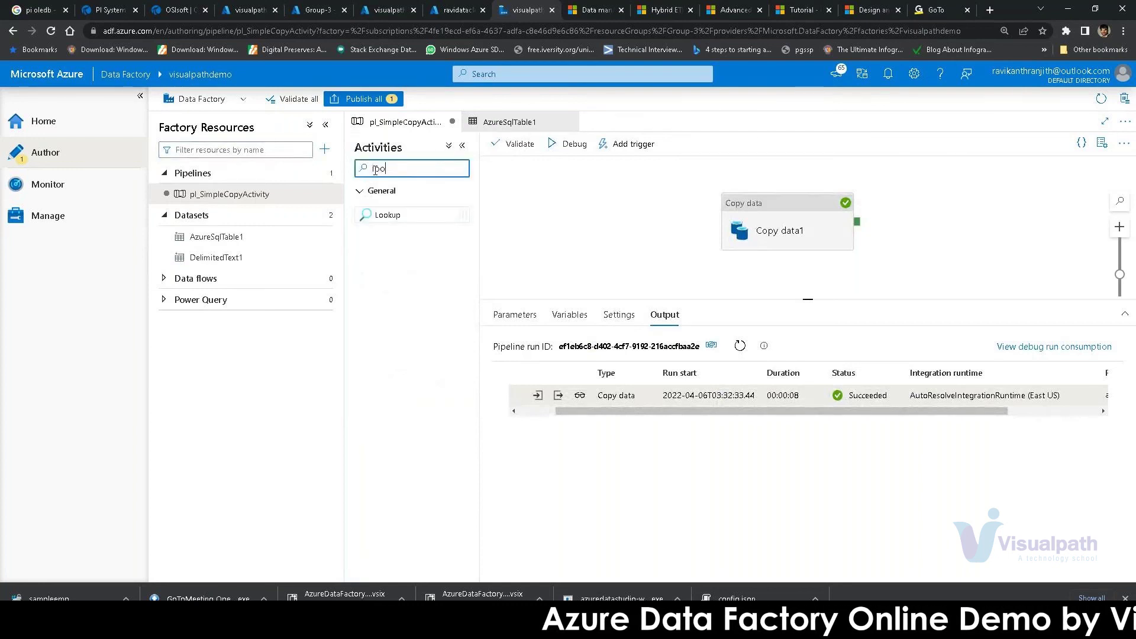
pyautogui.press('BackSpace')
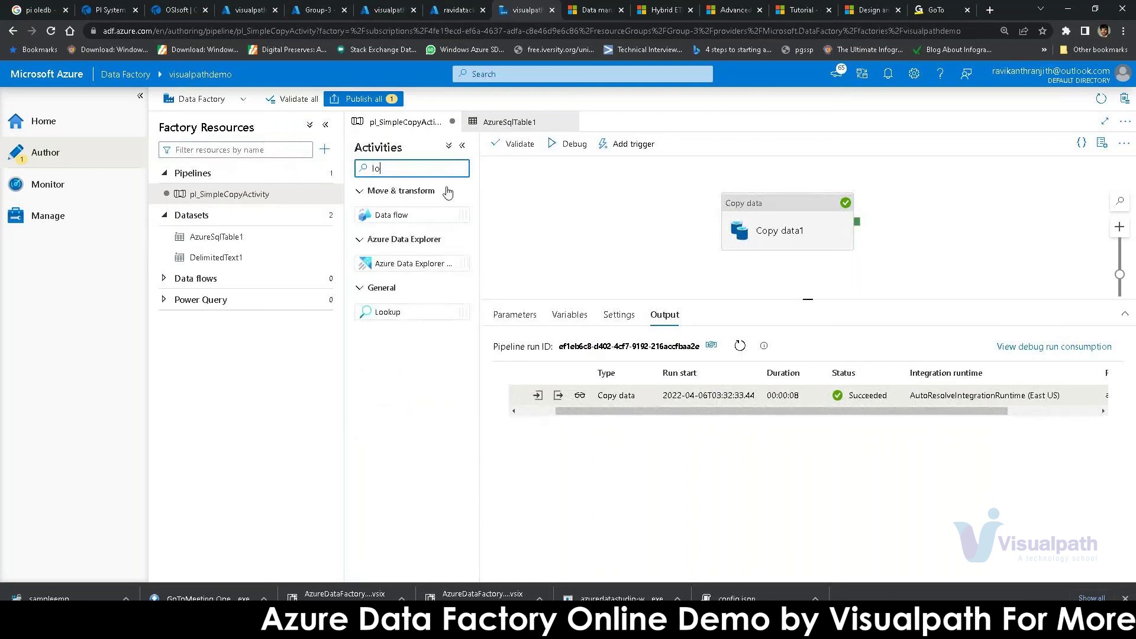
pyautogui.press('BackSpace')
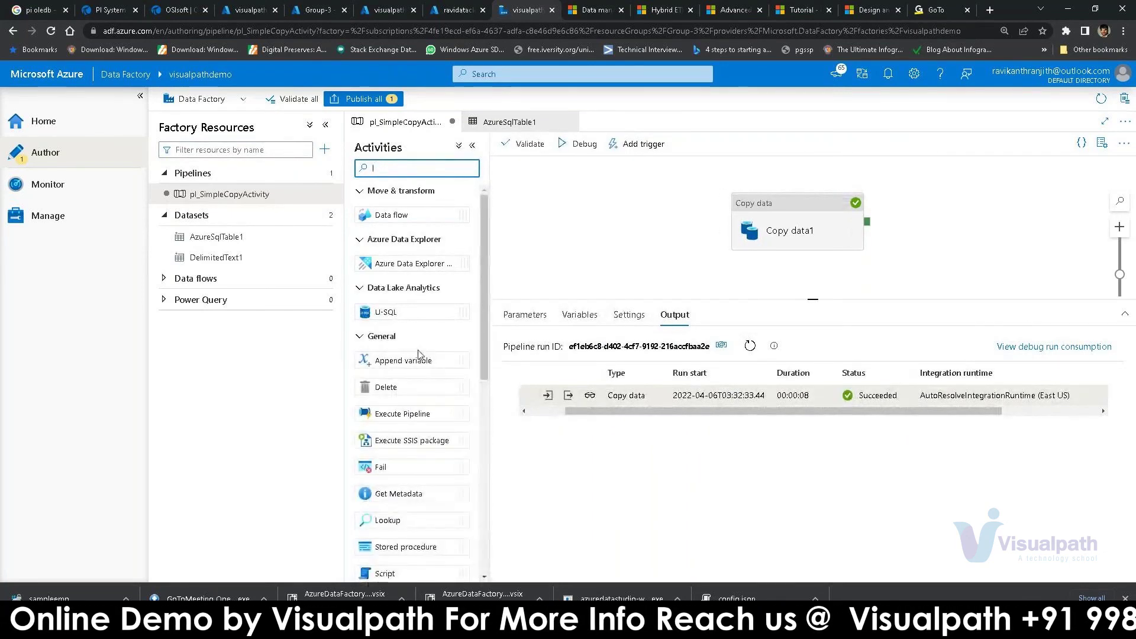
pyautogui.scroll(-5, 422, 369)
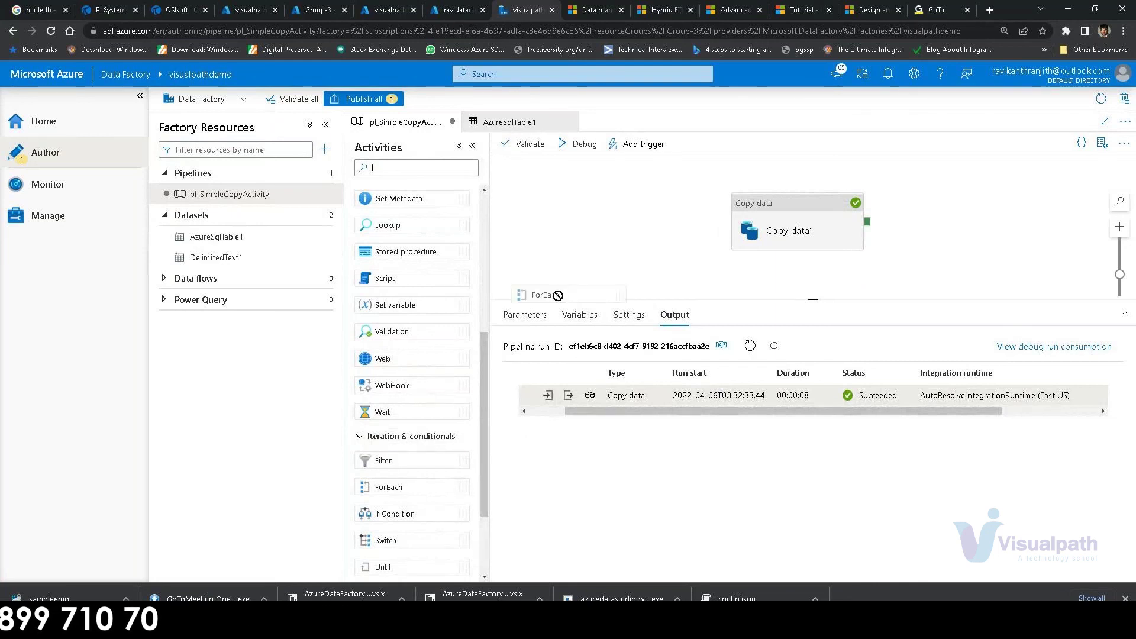
pyautogui.moveTo(586, 225); pyautogui.dragTo(588, 216)
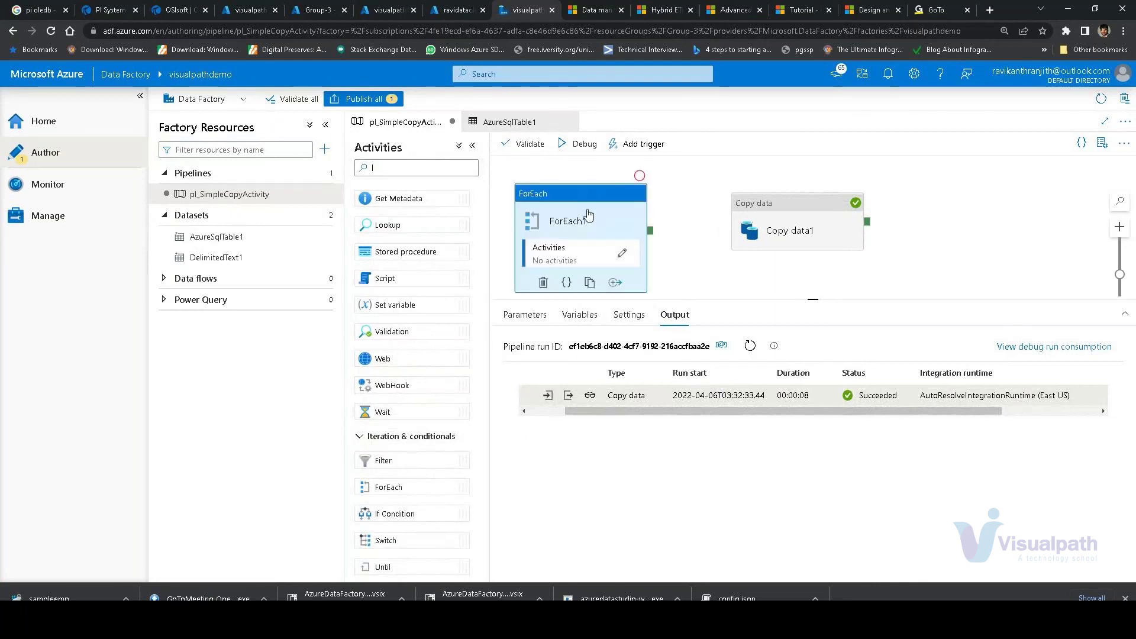
# Review the ForEach activity's settings, look through the activities available inside its loop, and clear the activity search.
pyautogui.click(554, 263)
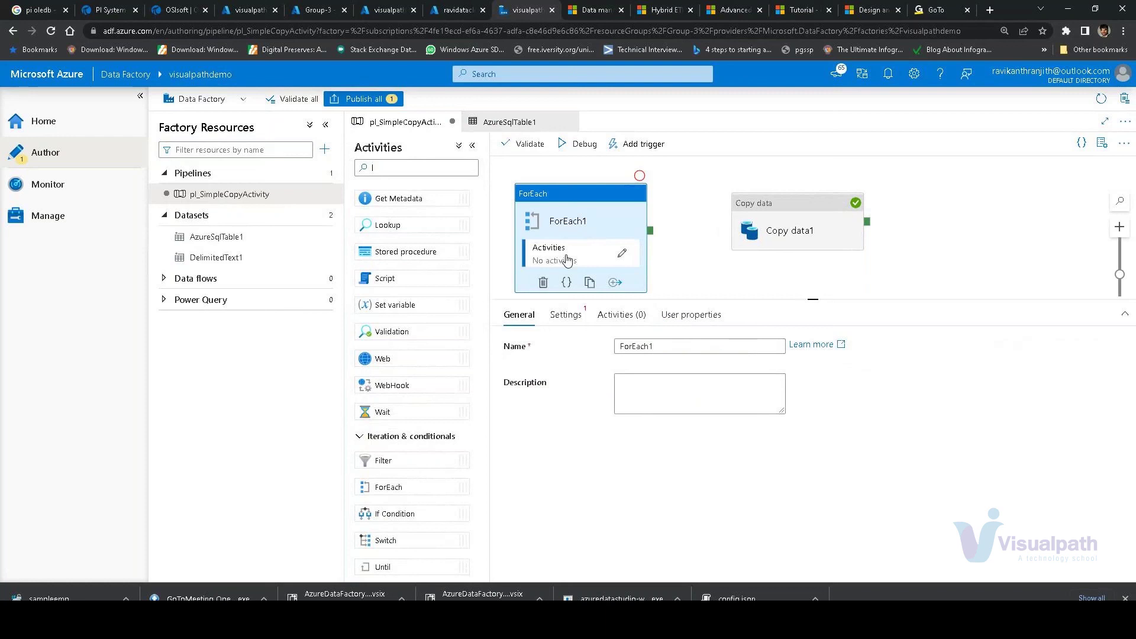
pyautogui.click(561, 315)
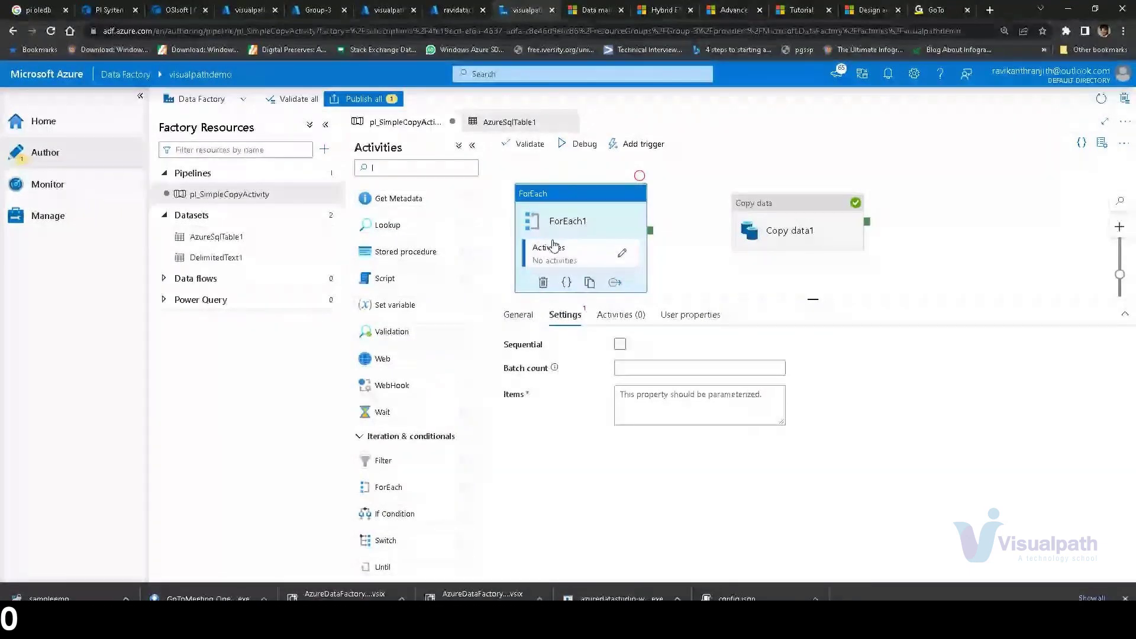
pyautogui.click(622, 252)
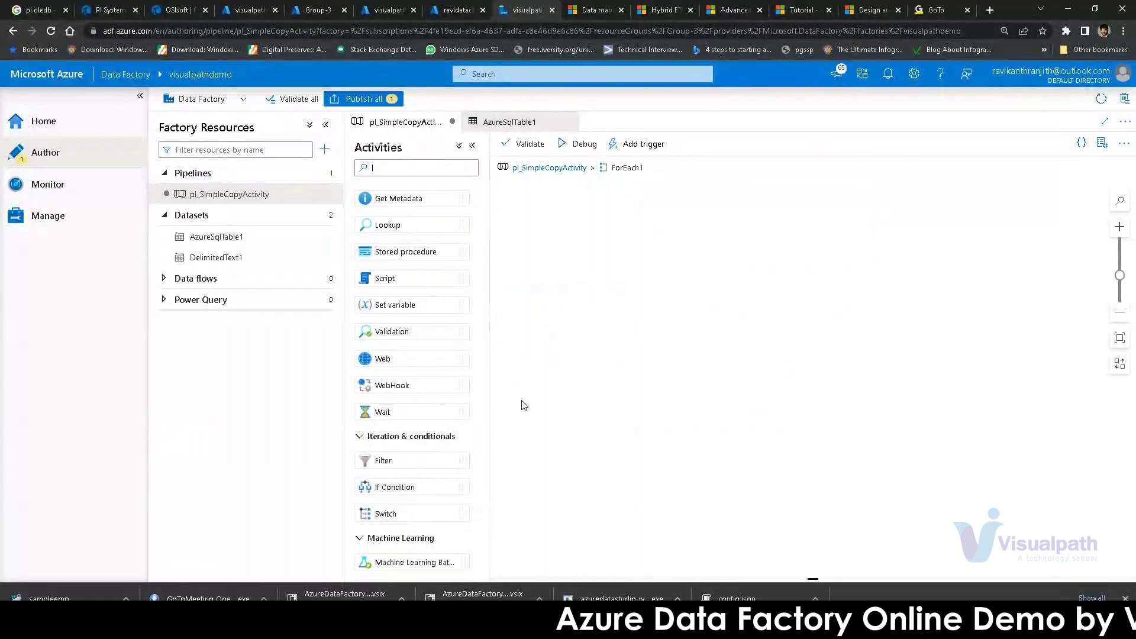
pyautogui.scroll(-1, 433, 359)
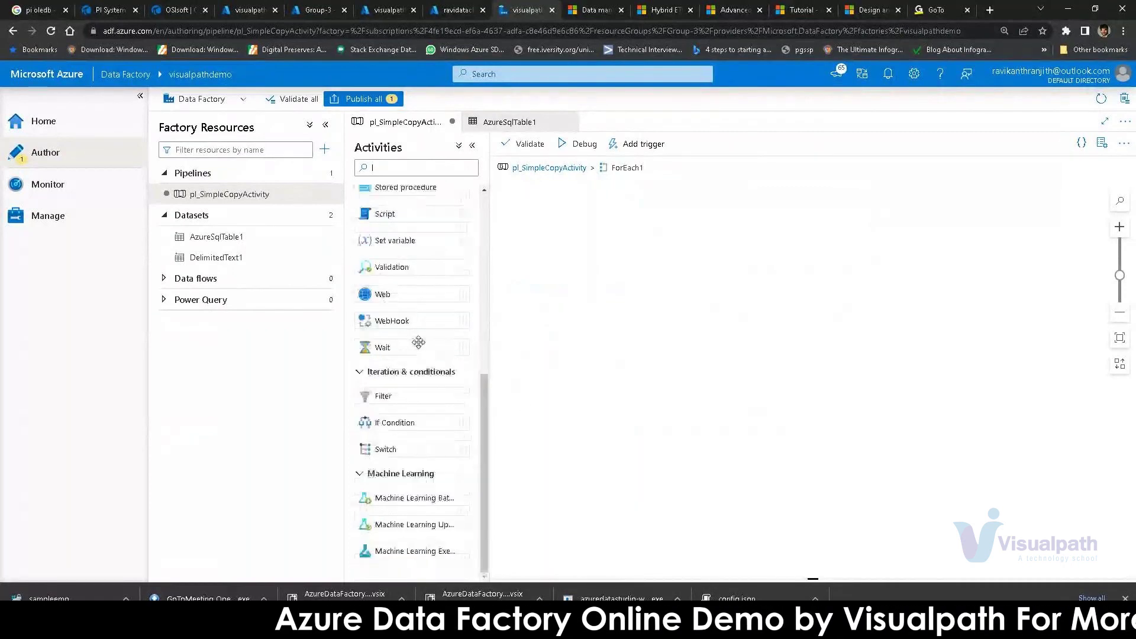
pyautogui.scroll(6, 415, 343)
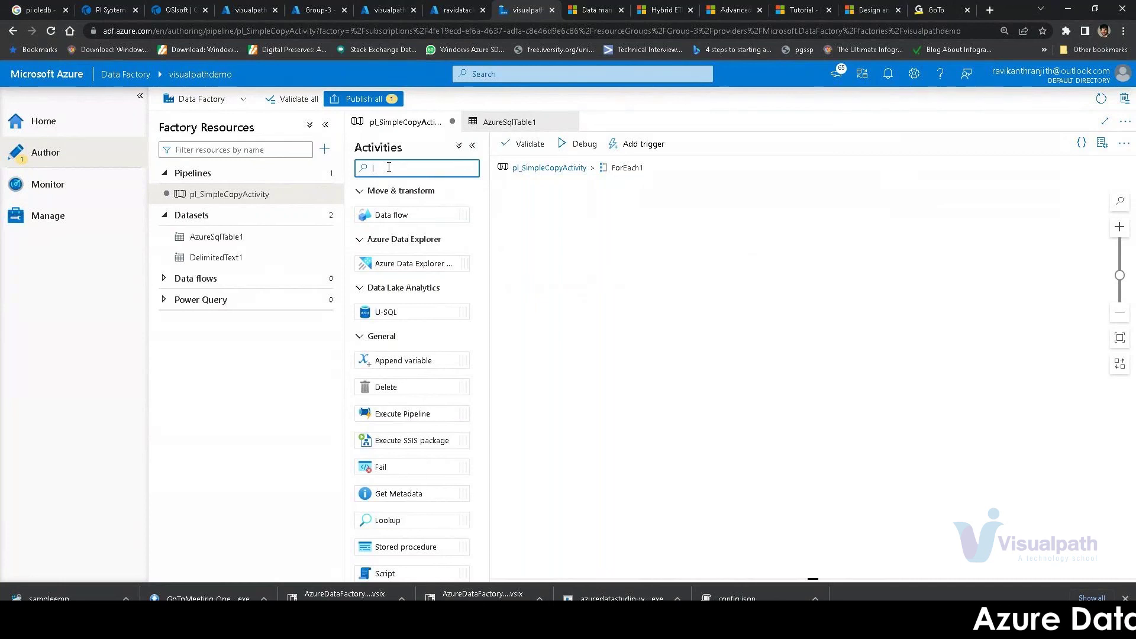
pyautogui.press('BackSpace')
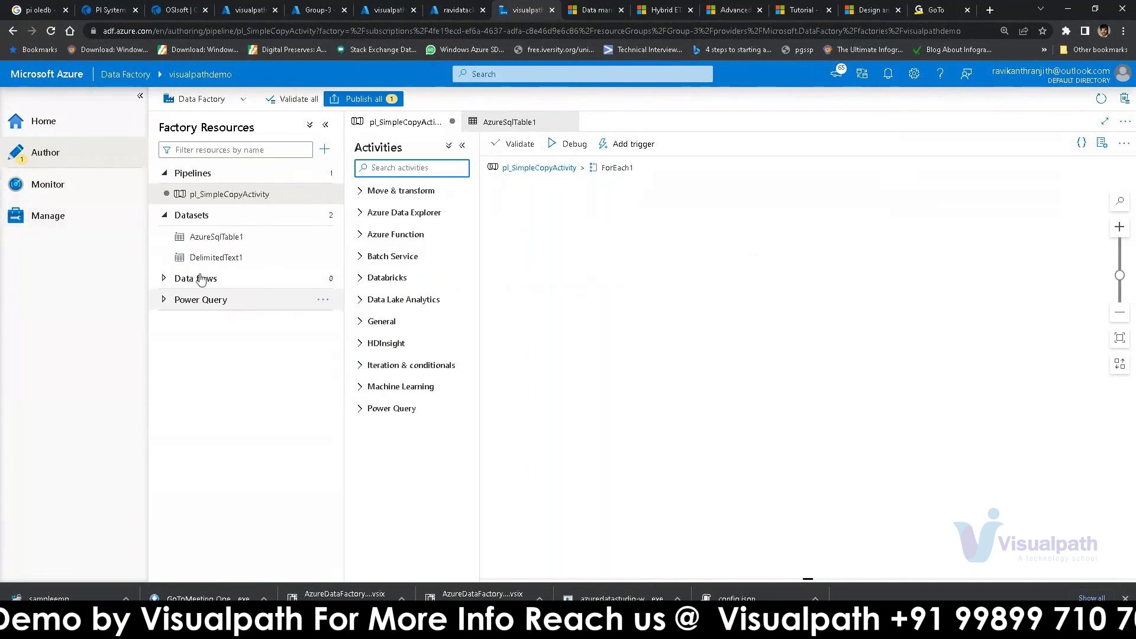
# Open the factory's linked services, browse the data store connectors for a new one including the File category, and close without creating it.
pyautogui.click(49, 217)
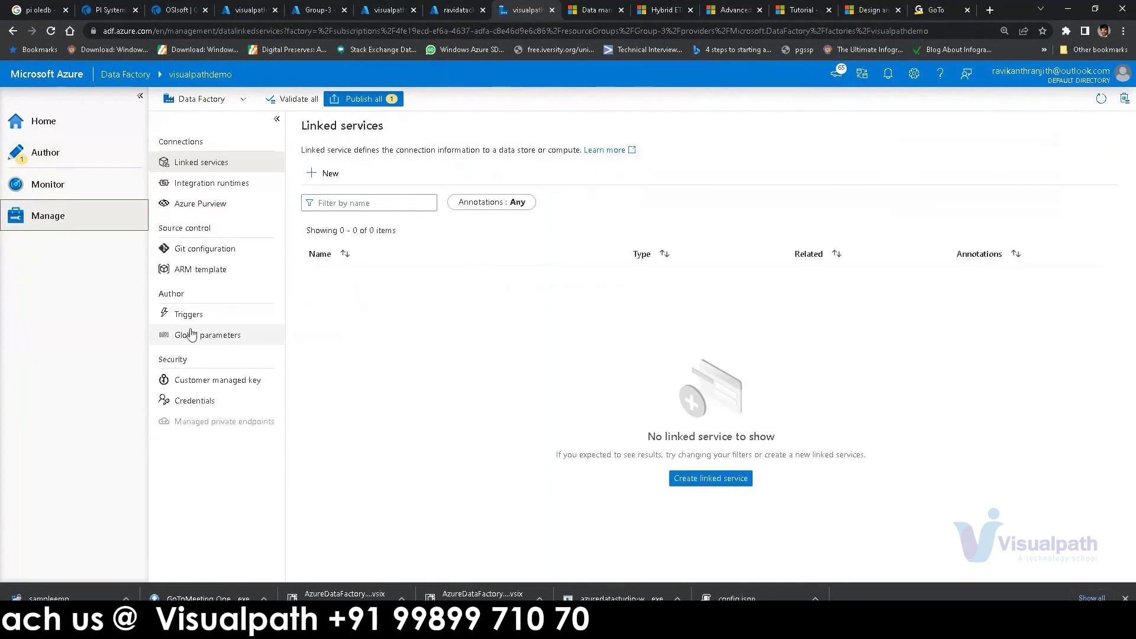
pyautogui.click(49, 123)
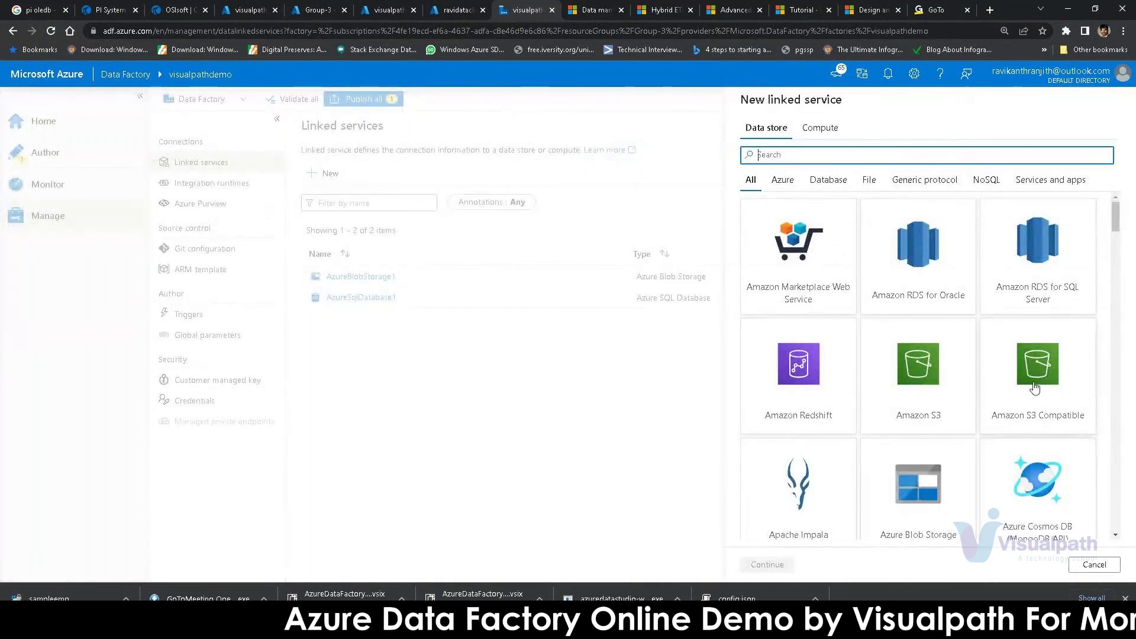
pyautogui.scroll(-15, 979, 397)
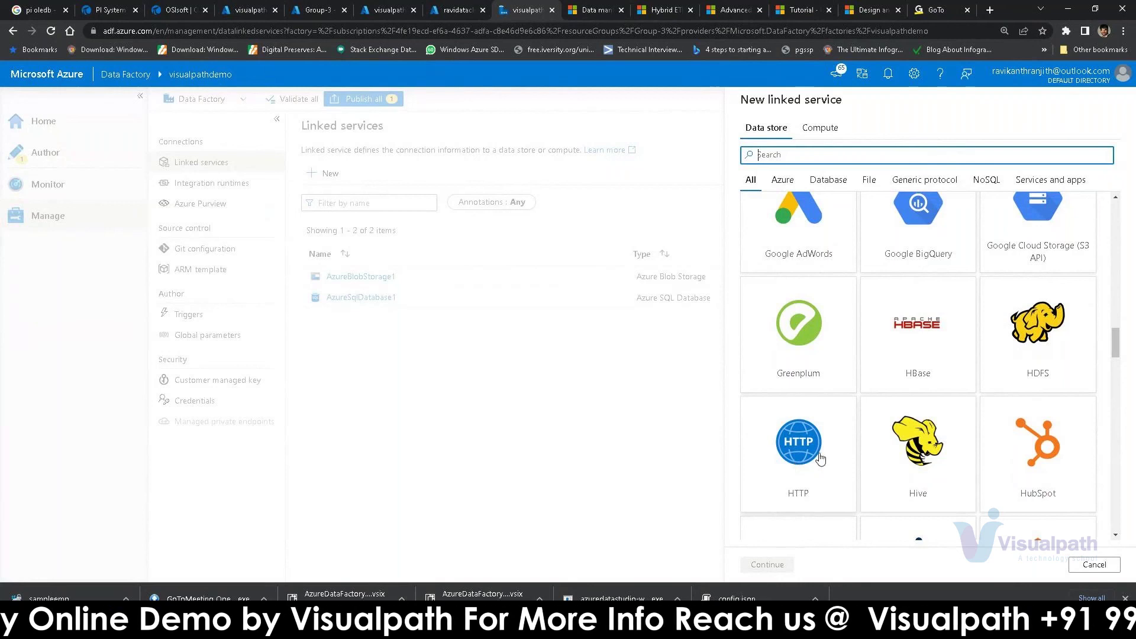
pyautogui.scroll(-5, 820, 458)
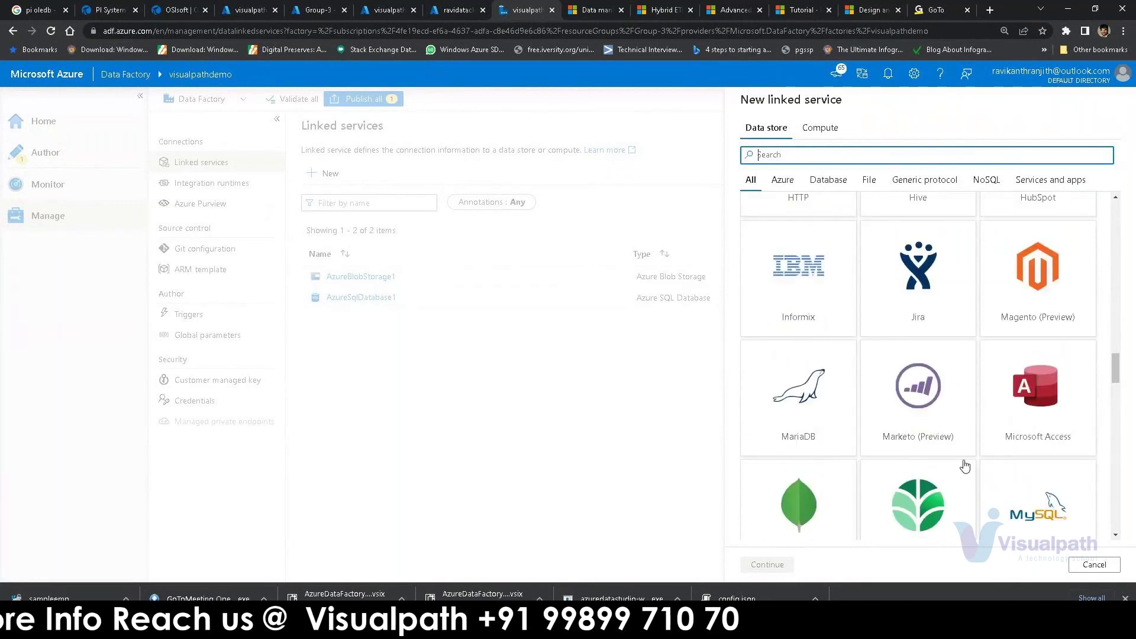
pyautogui.click(874, 184)
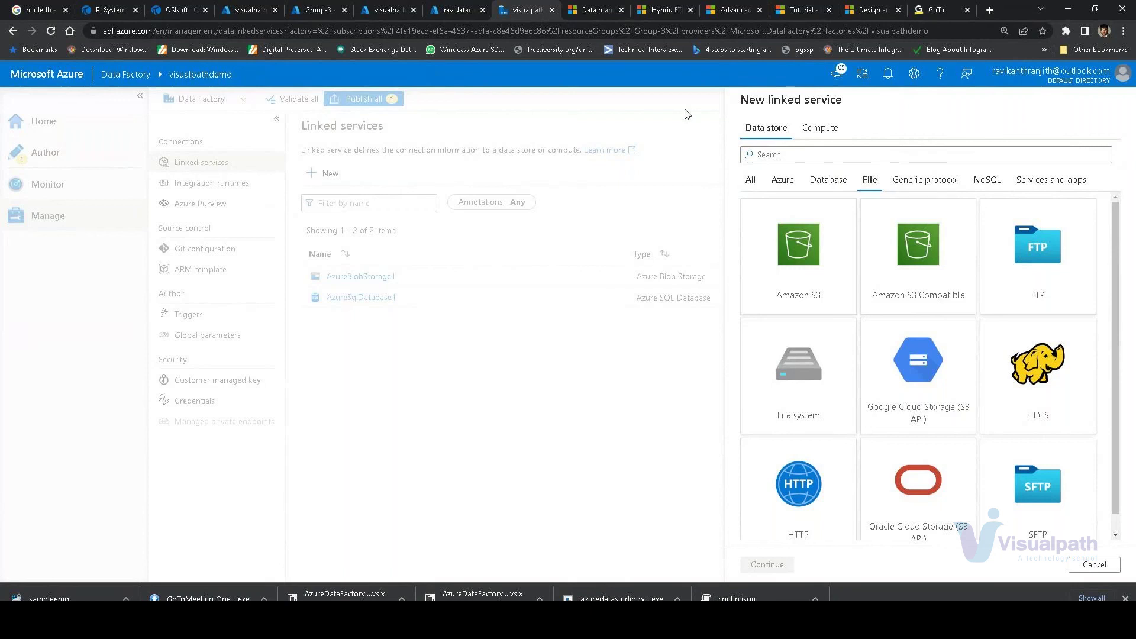
pyautogui.click(1106, 567)
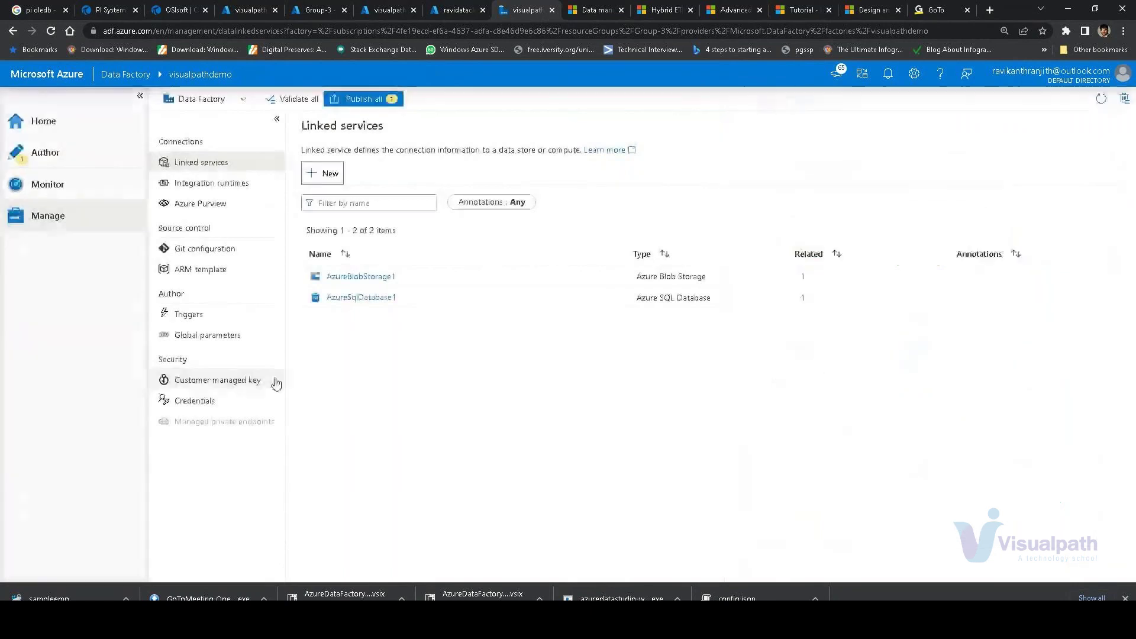